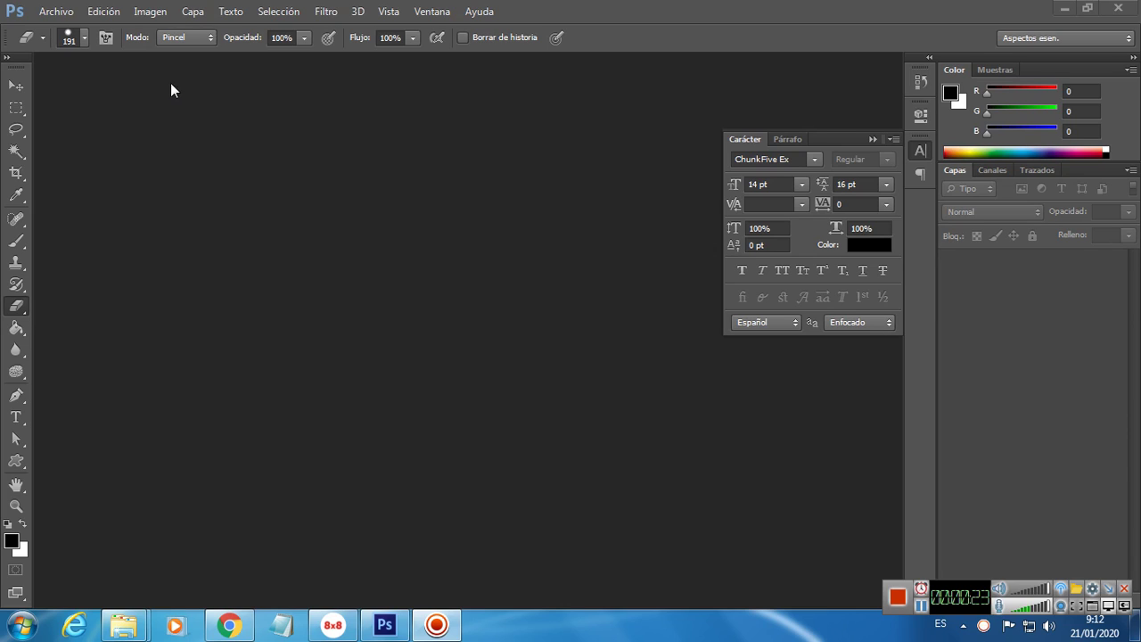
# - Open the image 1.FRONT.Denoiser from the Exchange folder inside Descargas
pyautogui.click(71, 18)
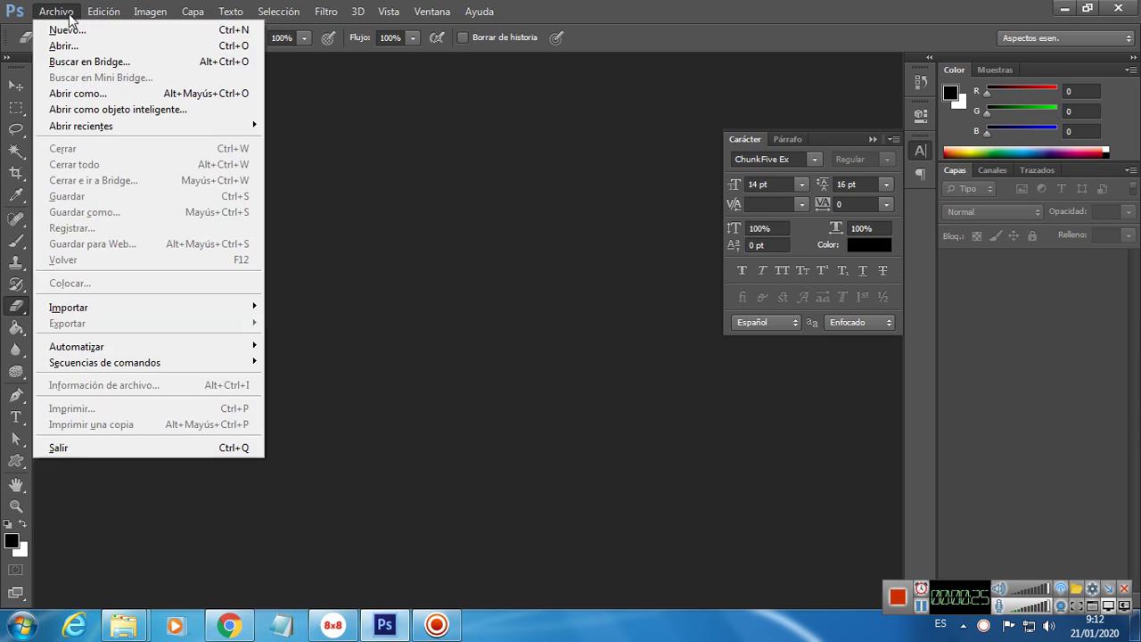
pyautogui.click(80, 46)
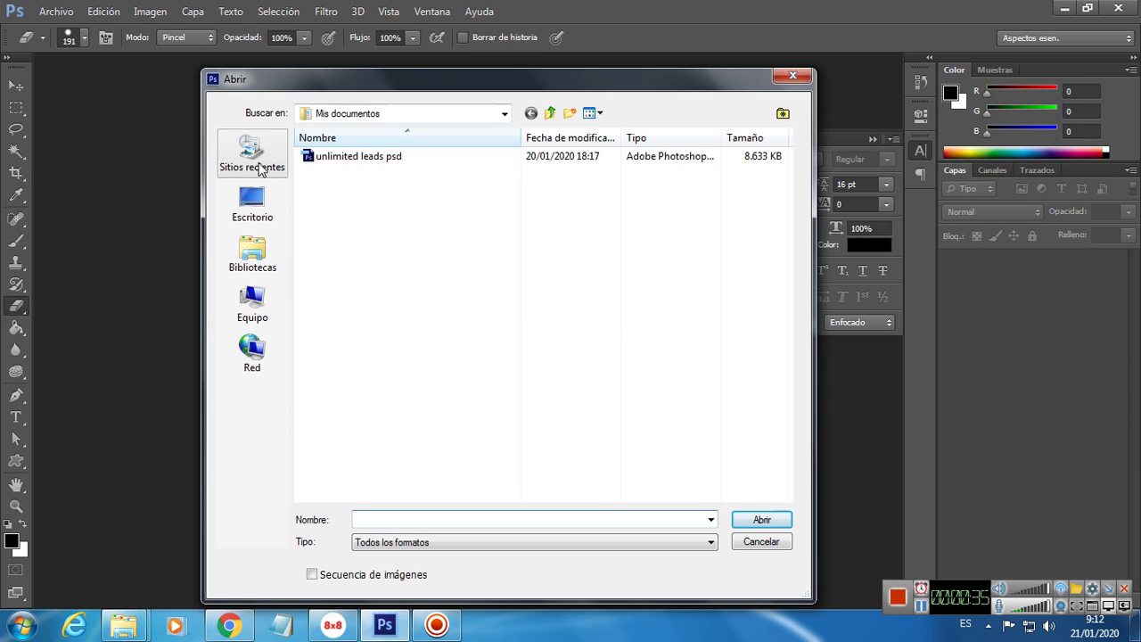
pyautogui.click(259, 169)
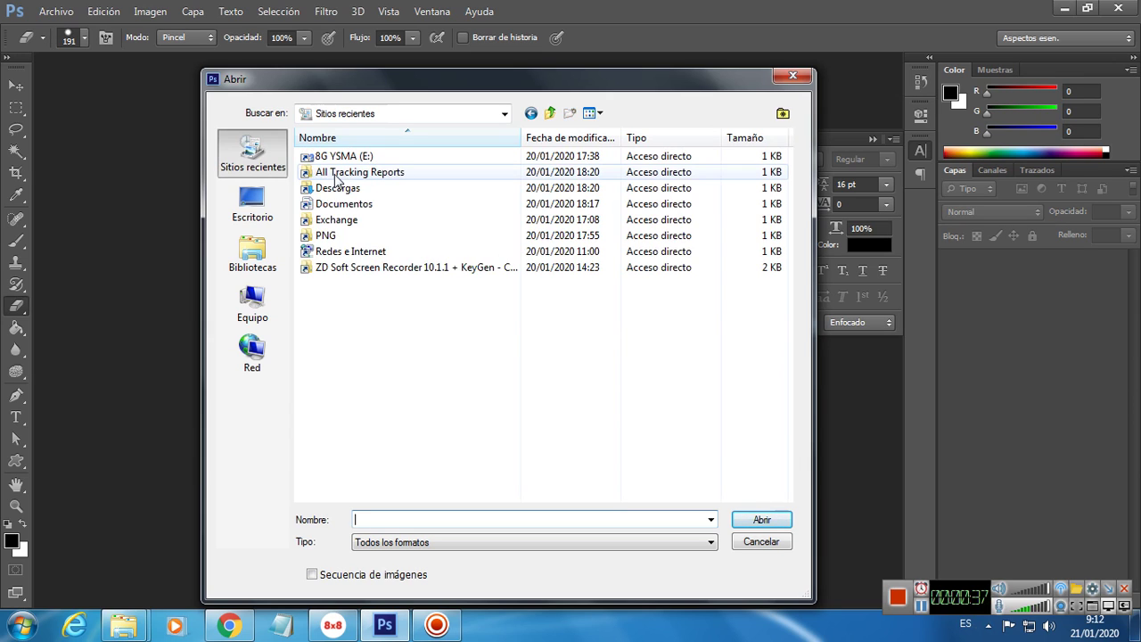
pyautogui.doubleClick(342, 188)
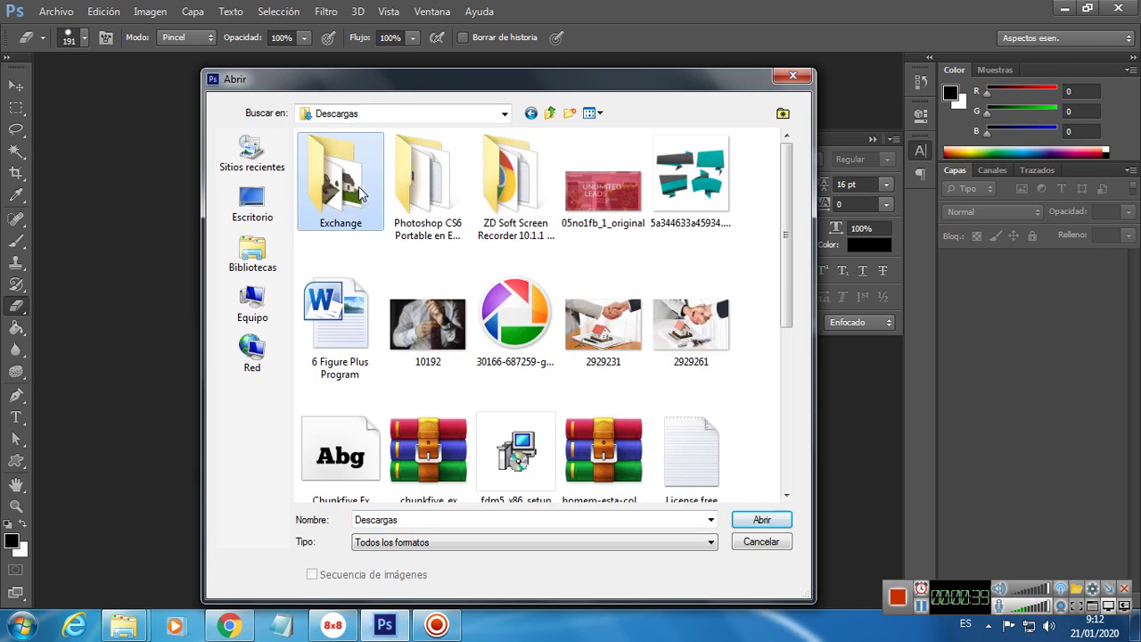
pyautogui.doubleClick(361, 194)
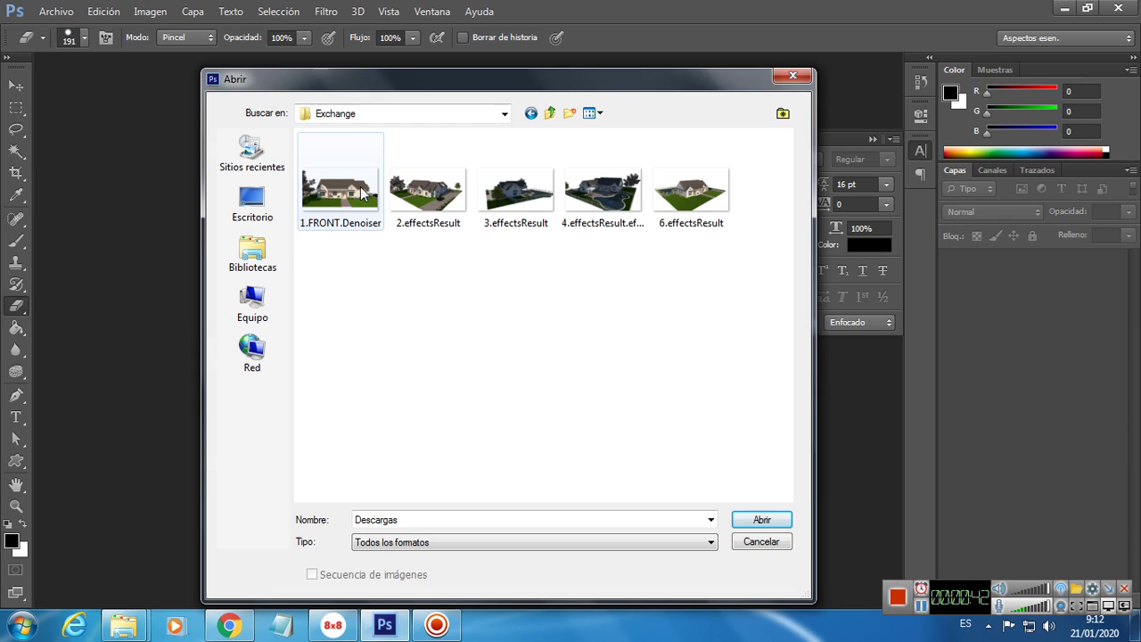
pyautogui.click(361, 194)
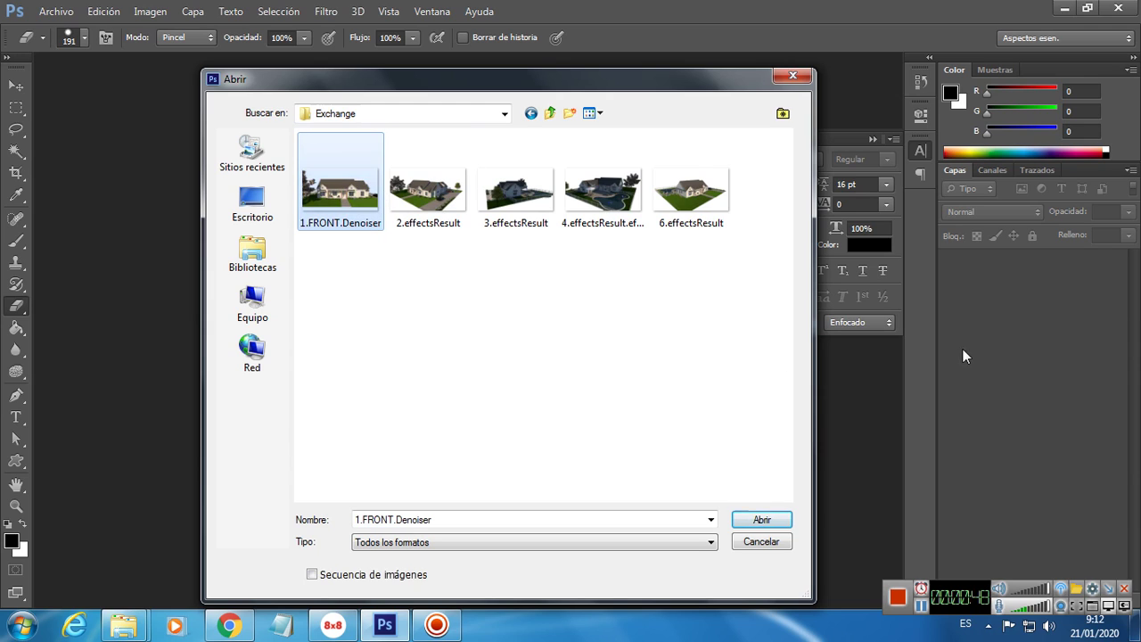
pyautogui.click(760, 520)
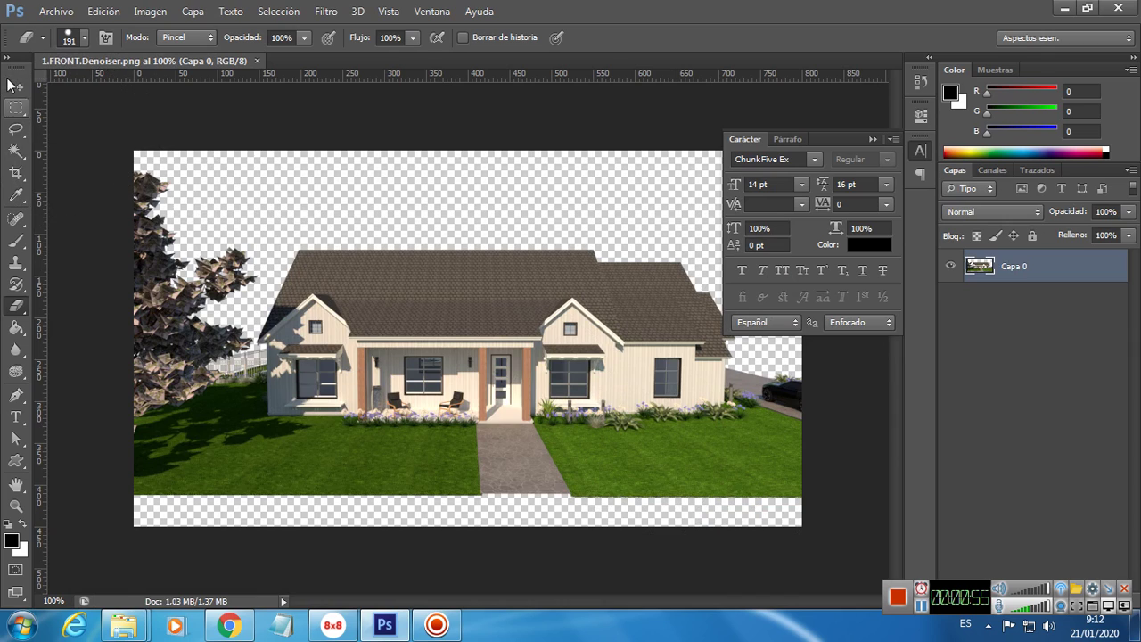
# - Collapse the character settings and move the house layer slightly lower on the canvas
pyautogui.click(15, 84)
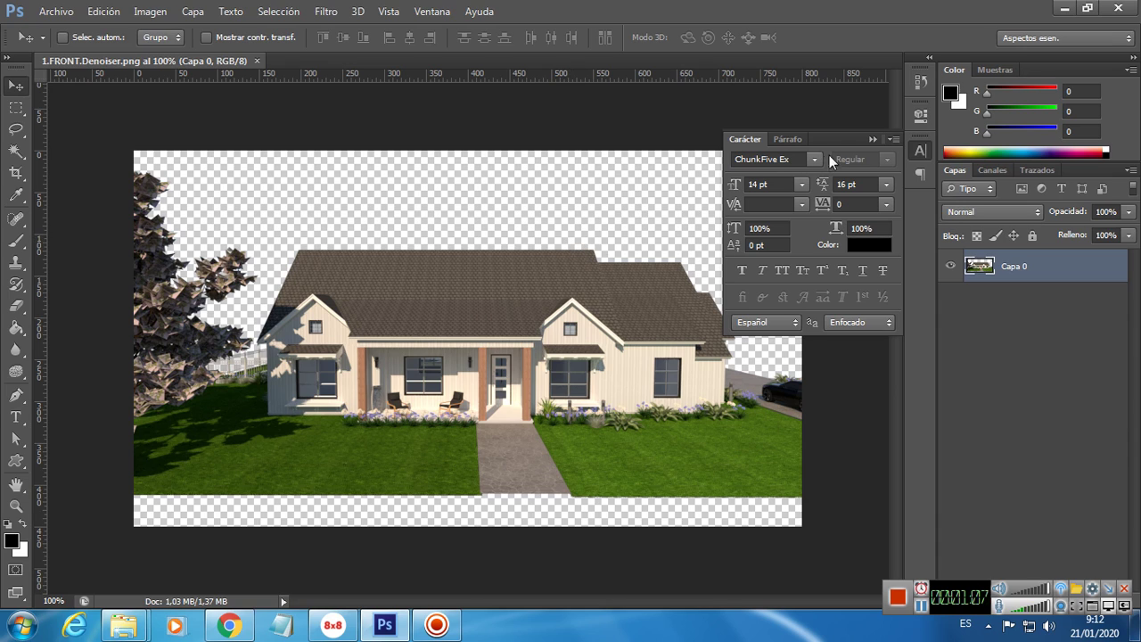
pyautogui.click(871, 140)
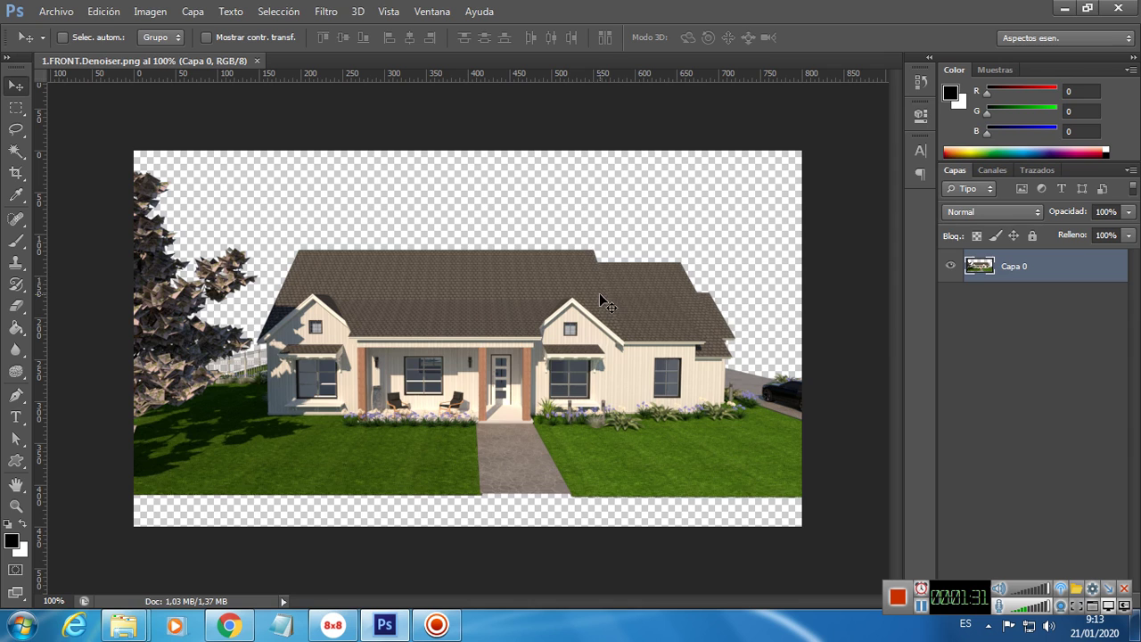
pyautogui.moveTo(602, 279); pyautogui.dragTo(571, 286)
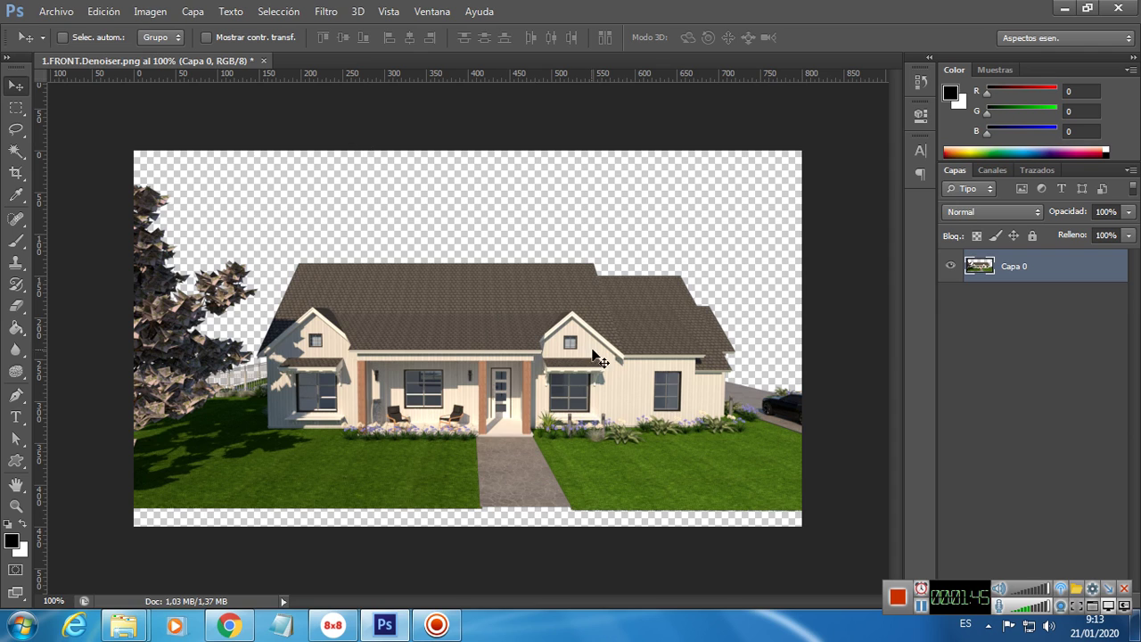
# - Open the neighborhood JPEG image from the Escritorio folder
pyautogui.click(55, 10)
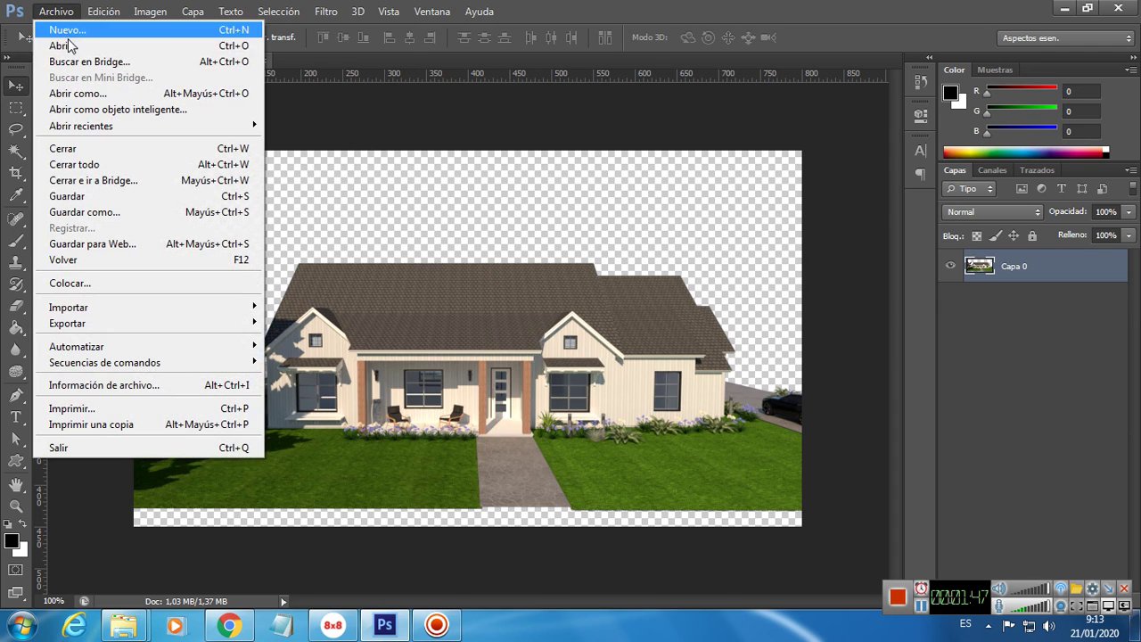
pyautogui.click(72, 46)
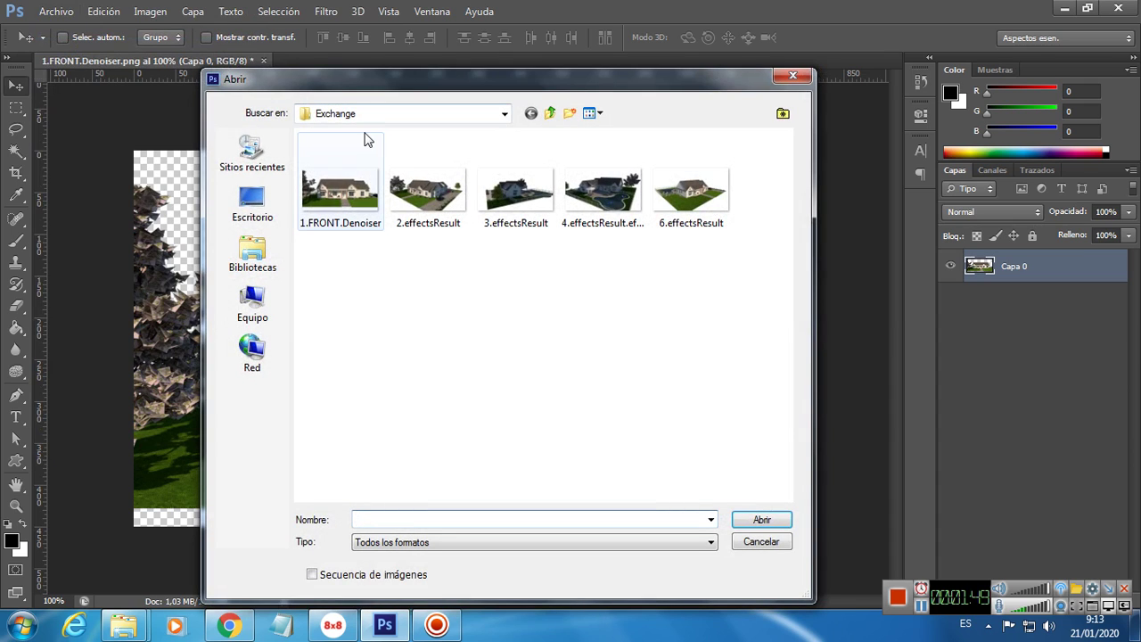
pyautogui.click(252, 205)
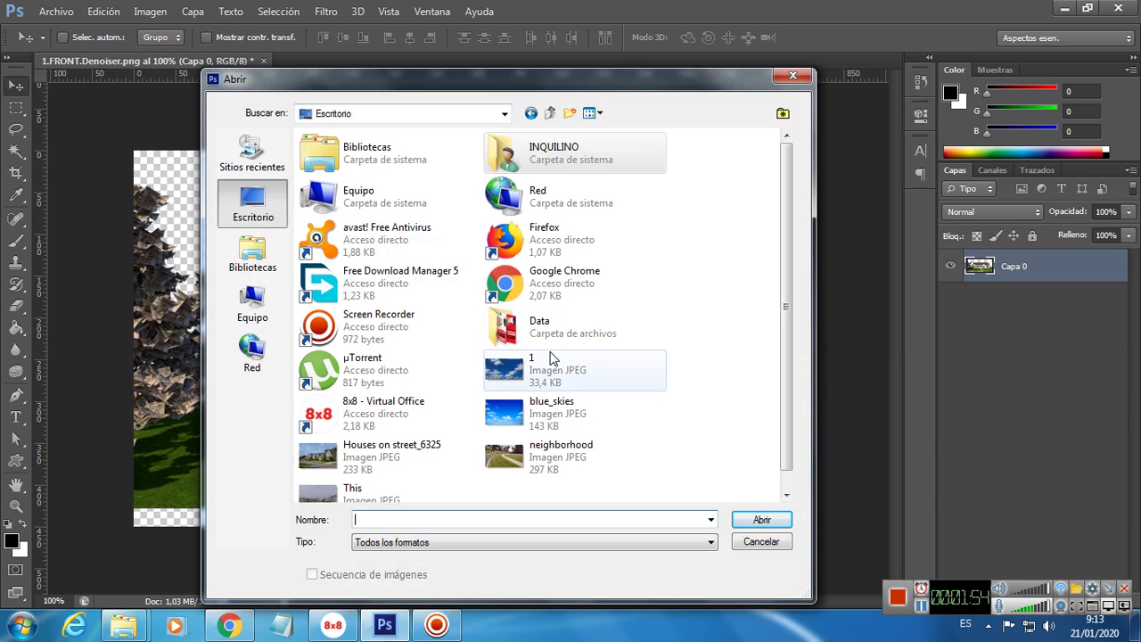
pyautogui.click(575, 462)
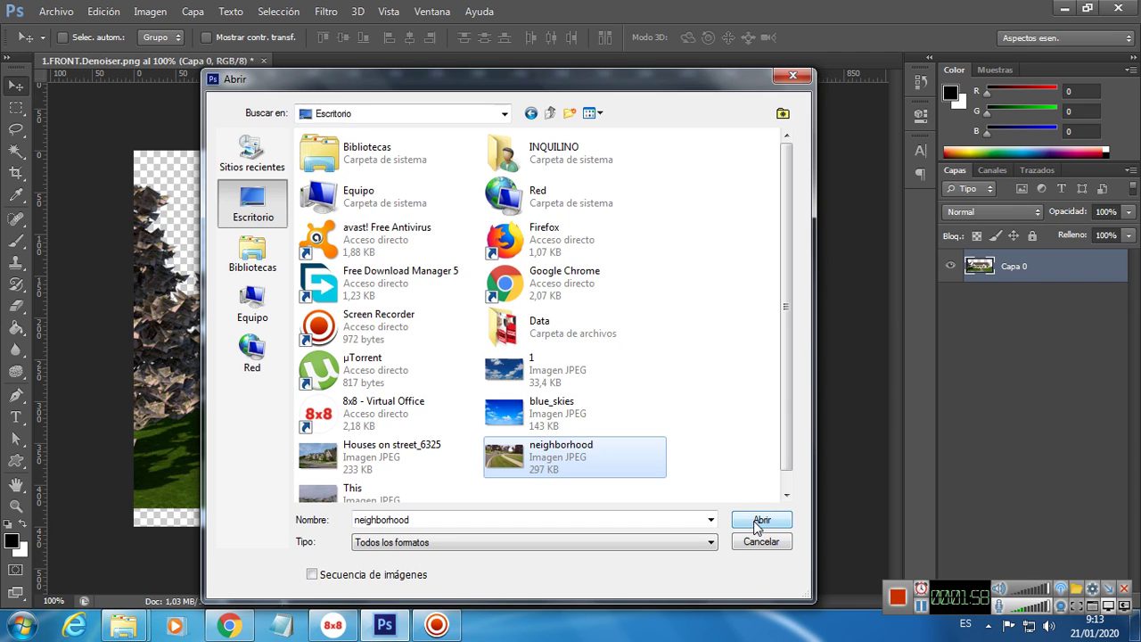
pyautogui.click(759, 521)
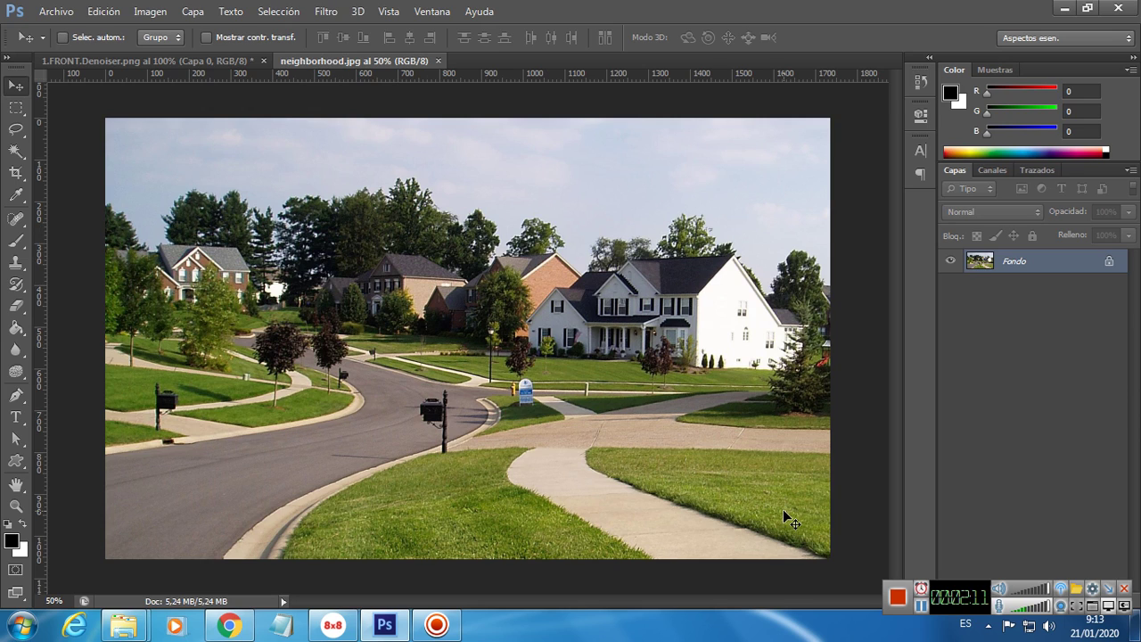
# - Copy the neighborhood photo into the 1.FRONT.Denoiser document as a new layer and close the neighborhood file
pyautogui.moveTo(969, 599); pyautogui.dragTo(755, 619)
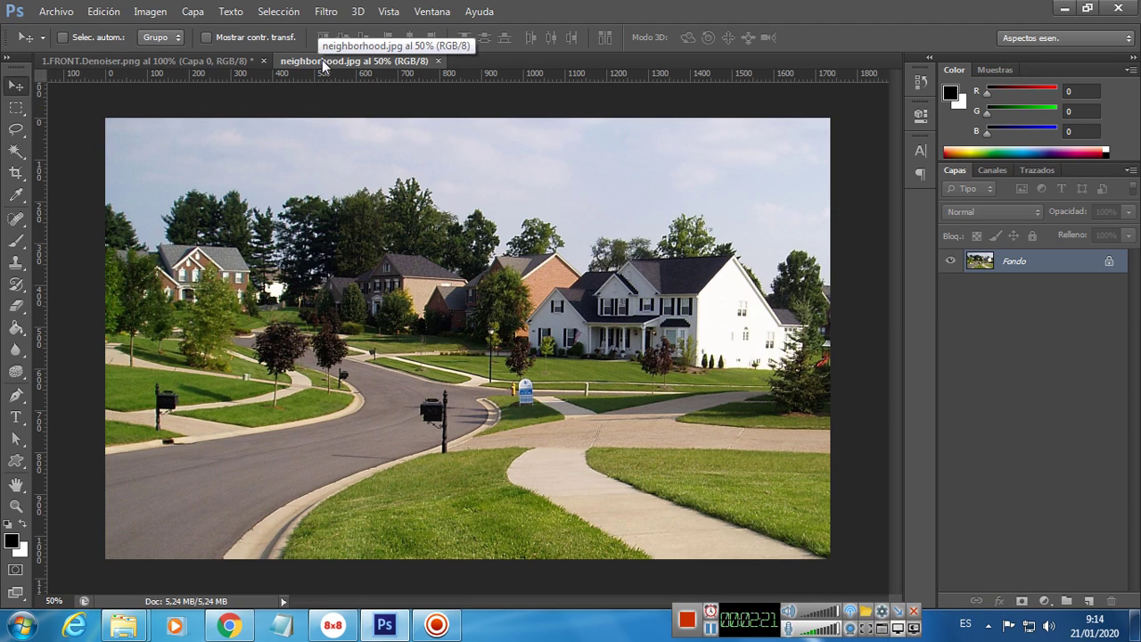
pyautogui.moveTo(336, 71); pyautogui.dragTo(286, 346)
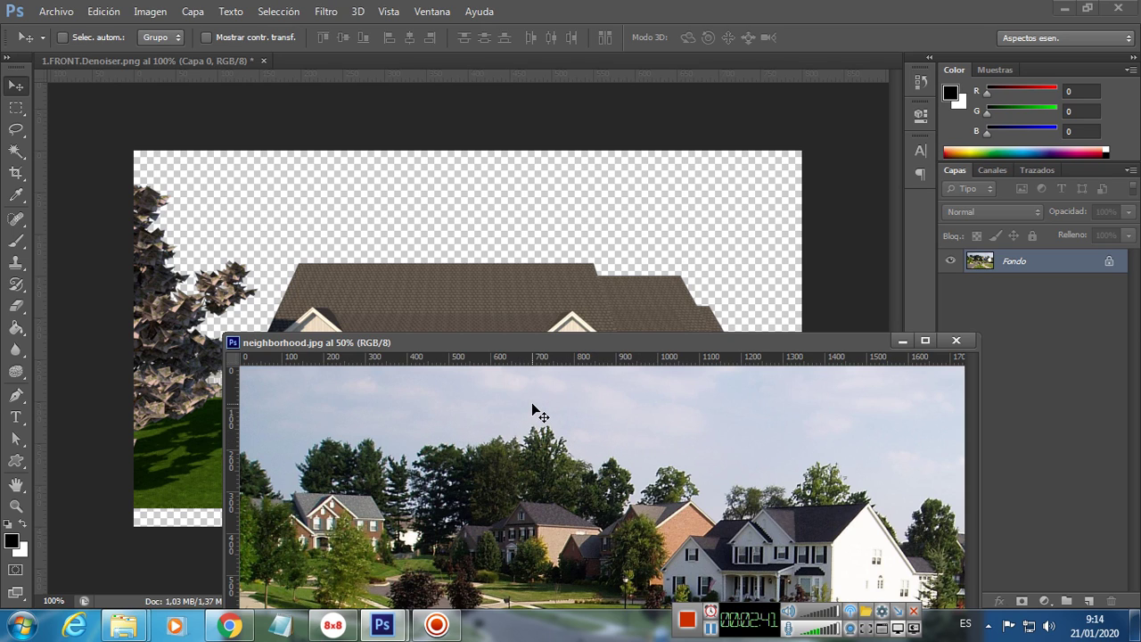
pyautogui.moveTo(532, 408); pyautogui.dragTo(537, 310)
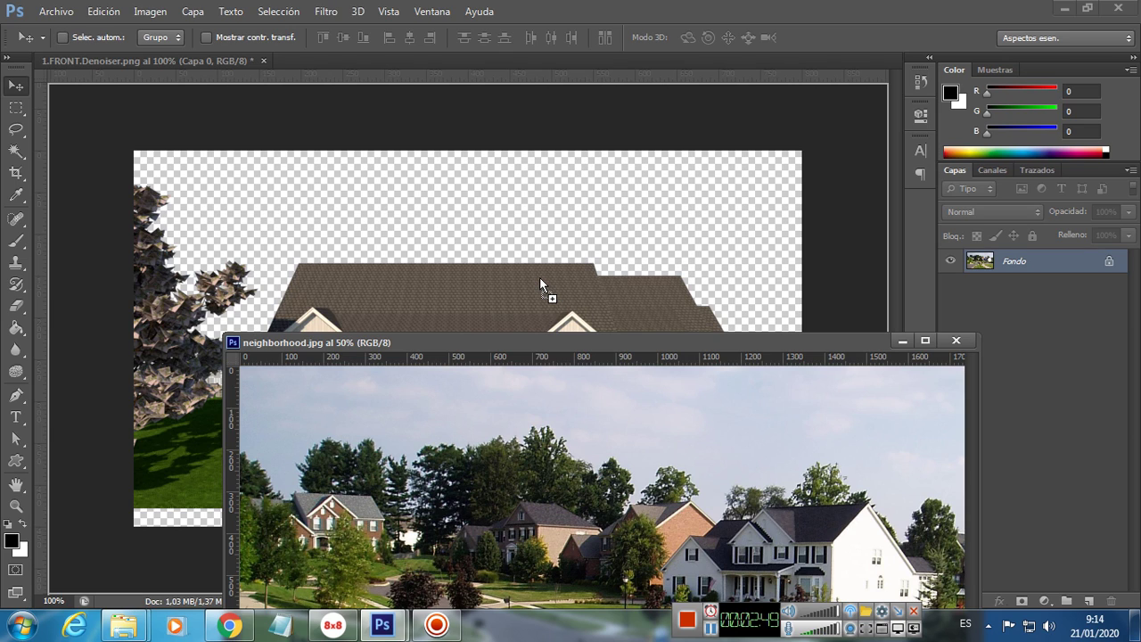
pyautogui.moveTo(540, 279); pyautogui.dragTo(538, 278)
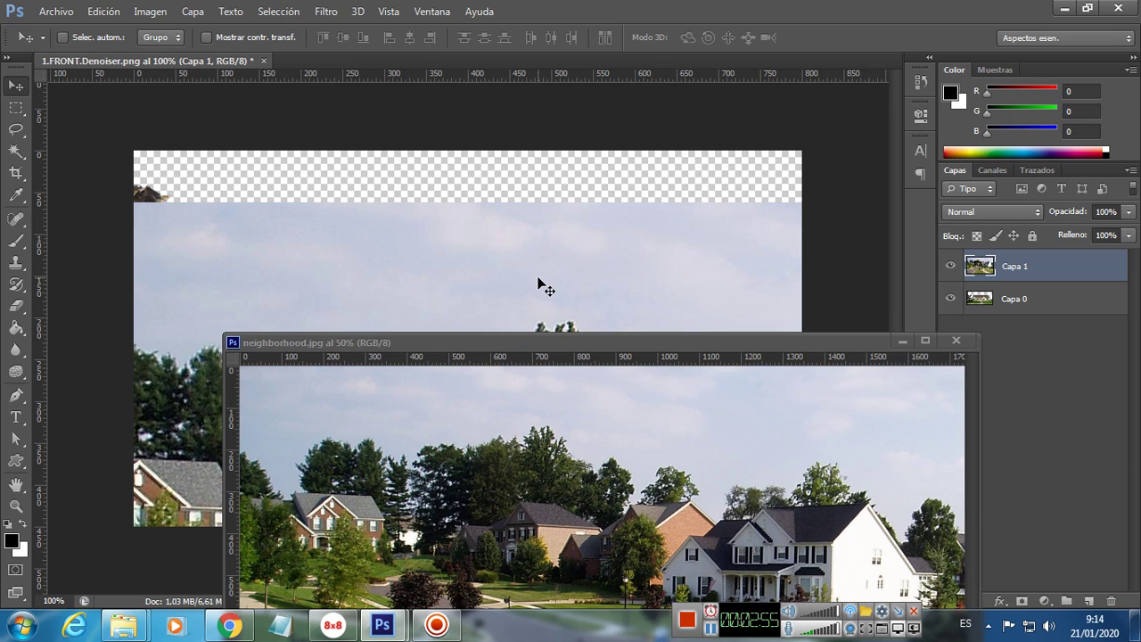
pyautogui.click(956, 341)
# - Move the neighborhood photo within the canvas so its houses and curving street fill the frame
pyautogui.moveTo(327, 308); pyautogui.dragTo(291, 283)
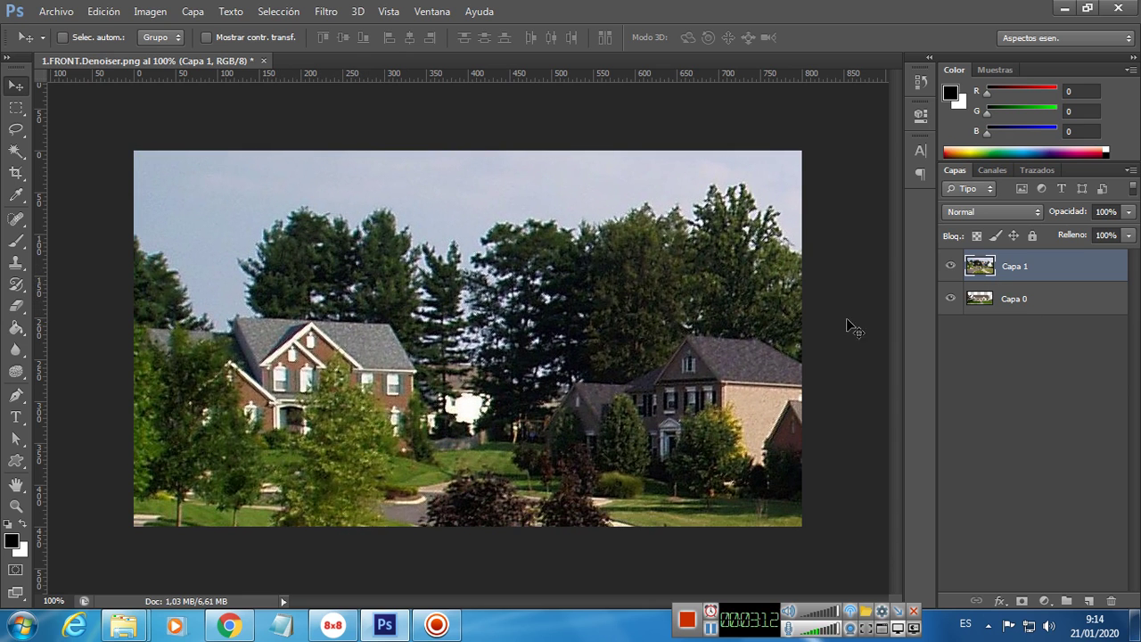
pyautogui.moveTo(535, 373); pyautogui.dragTo(560, 234)
pyautogui.moveTo(501, 387); pyautogui.dragTo(524, 414)
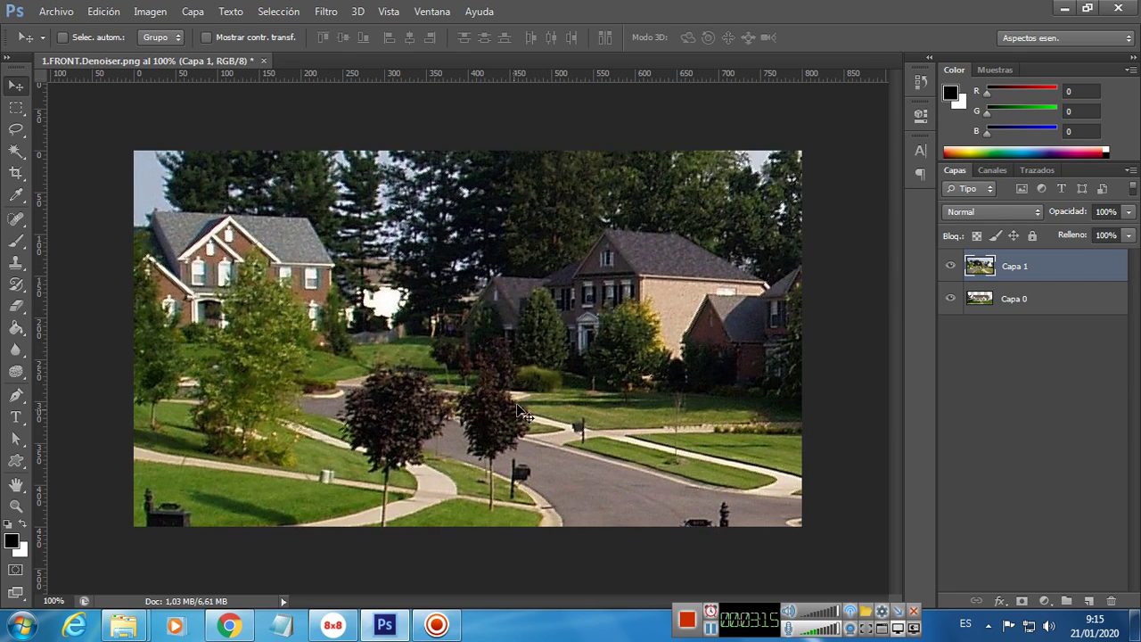
# - Rename the neighborhood photo's layer as Neighborhood
pyautogui.doubleClick(1018, 267)
pyautogui.write('Neighborhood')
pyautogui.press('Return')
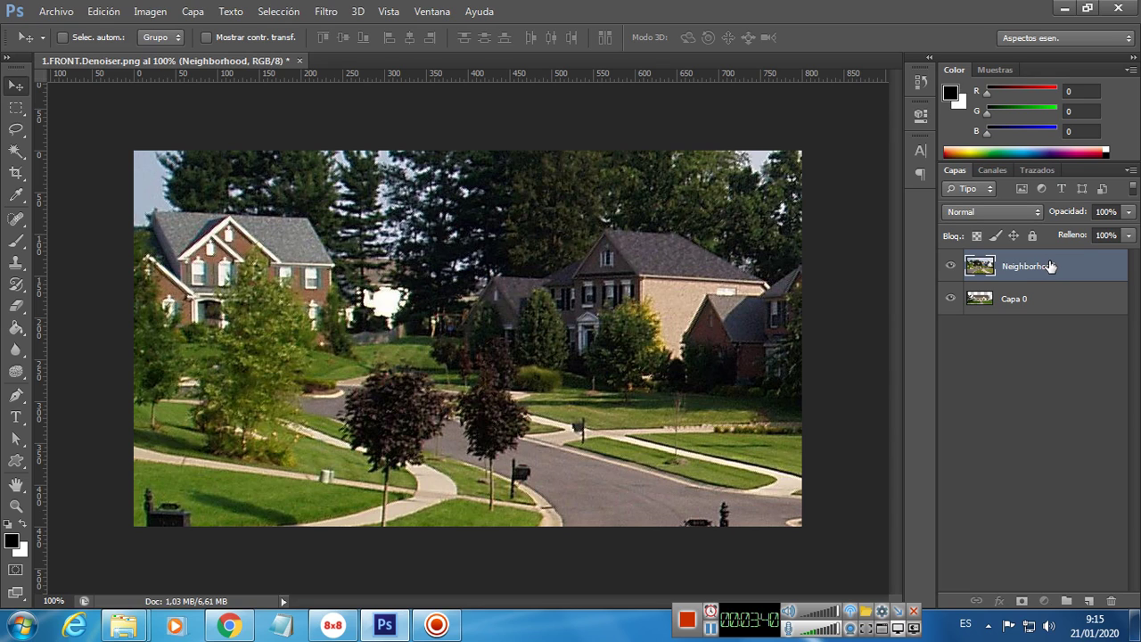
# - Place the Neighborhood layer beneath Capa 0 and shift the photo upward behind the house
pyautogui.moveTo(1051, 266); pyautogui.dragTo(989, 314)
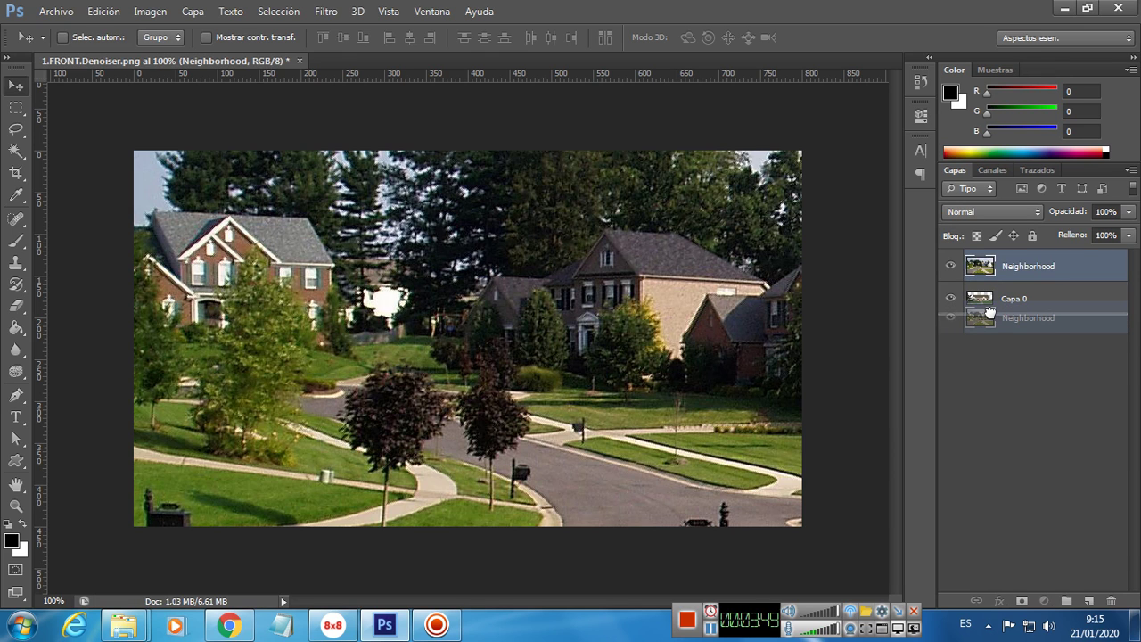
pyautogui.moveTo(989, 313); pyautogui.dragTo(990, 313)
pyautogui.moveTo(543, 340); pyautogui.dragTo(541, 294)
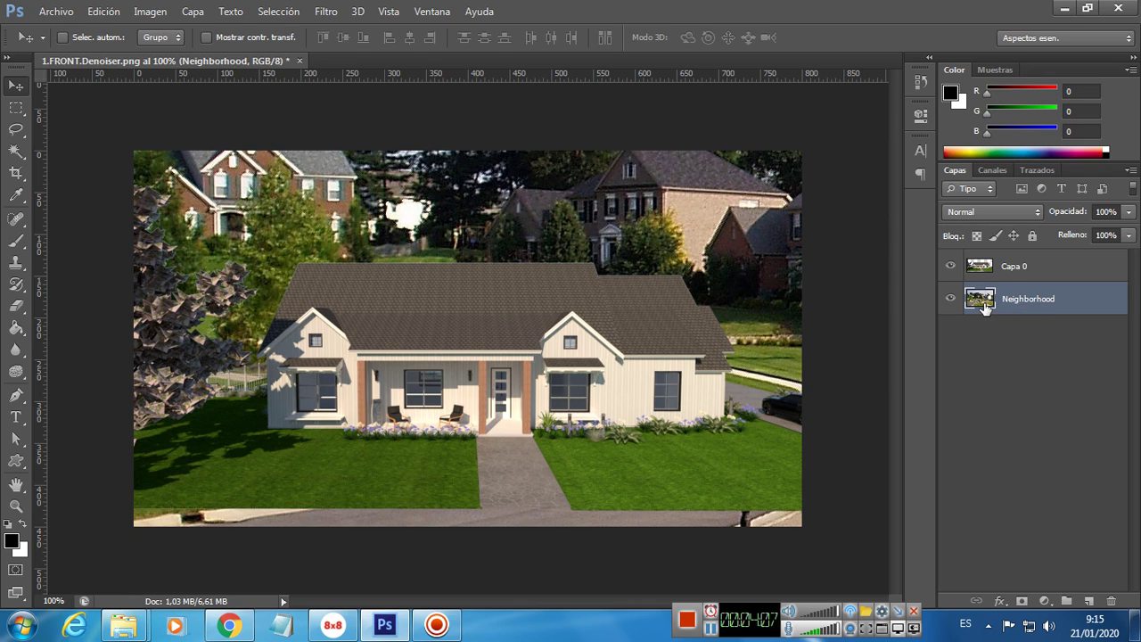
# - Scale the Neighborhood layer proportionally to about 48.91% with Free Transform so it spans the canvas width behind the house
pyautogui.click(108, 14)
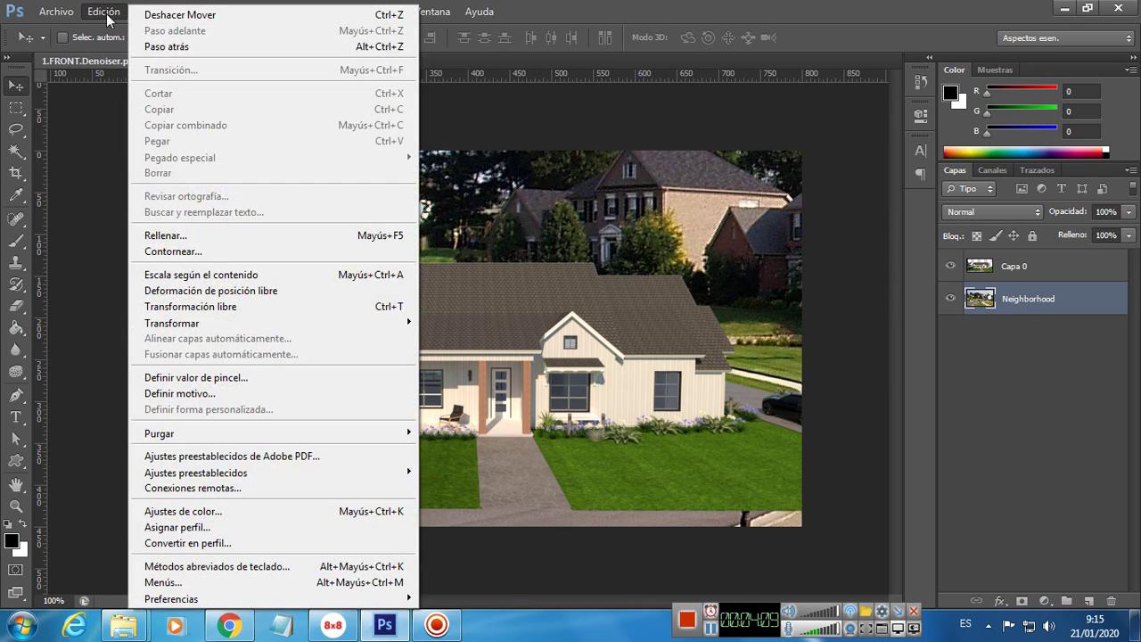
pyautogui.moveTo(235, 324)
pyautogui.click(403, 308)
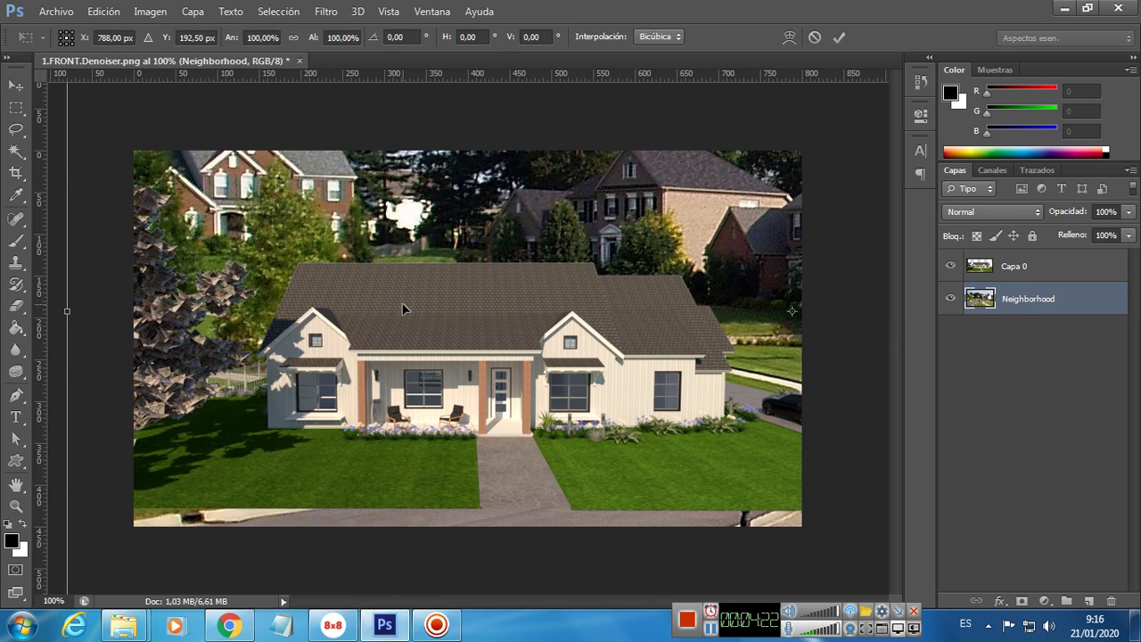
pyautogui.moveTo(90, 114); pyautogui.dragTo(115, 361)
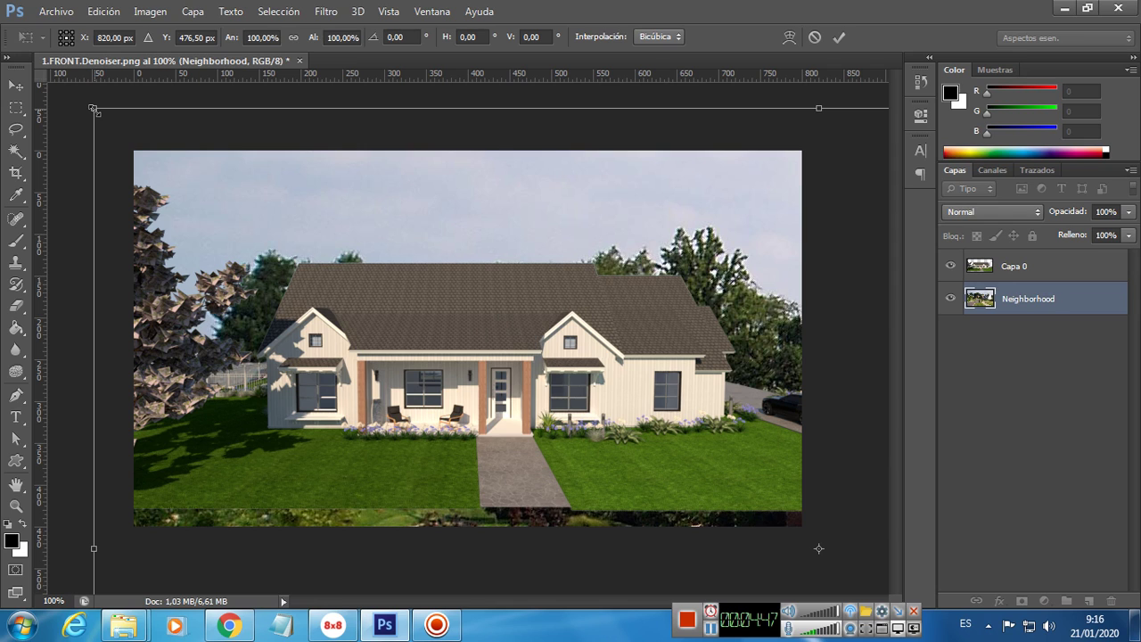
pyautogui.moveTo(92, 108); pyautogui.dragTo(143, 96)
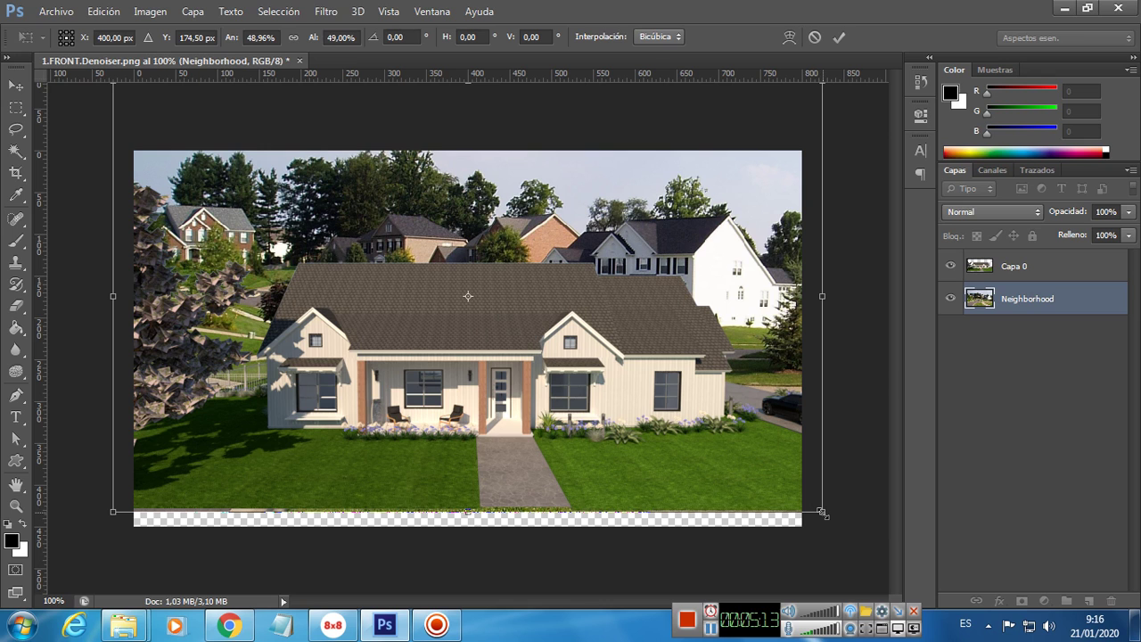
pyautogui.moveTo(822, 512); pyautogui.dragTo(582, 471)
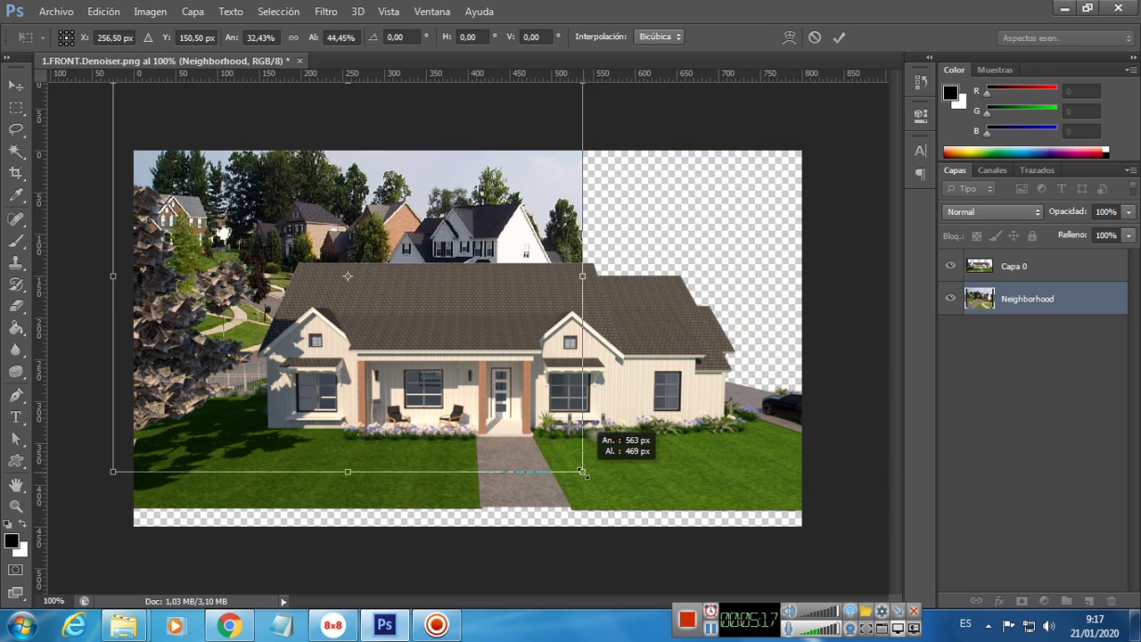
pyautogui.moveTo(582, 471); pyautogui.dragTo(829, 516)
pyautogui.moveTo(811, 562); pyautogui.dragTo(802, 545)
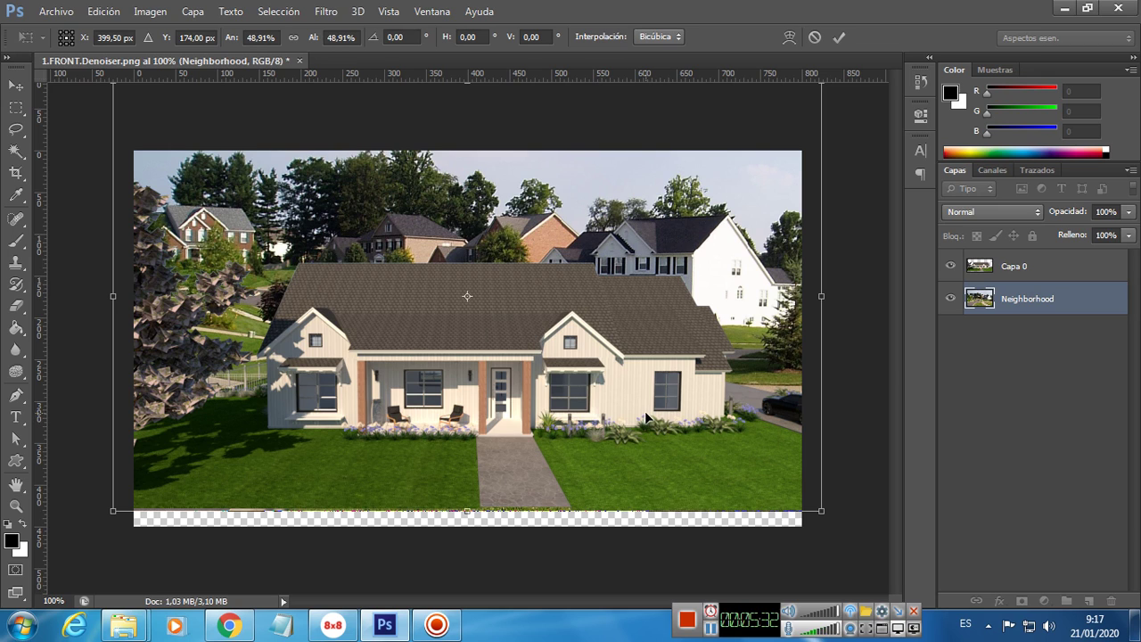
# - Move the Neighborhood layer to about X 375.5 px, Y 192 px so it covers the canvas's empty lower strip
pyautogui.press('Right')
pyautogui.press('Down')
pyautogui.press('Down')
pyautogui.press('Down')
pyautogui.press('Down')
pyautogui.press('Down')
pyautogui.press('Down')
pyautogui.press('Down')
pyautogui.press('Down')
pyautogui.press('Down')
pyautogui.press('Down')
pyautogui.press('Down')
pyautogui.press('Down')
pyautogui.press('Down')
pyautogui.press('Down')
pyautogui.press('Down')
pyautogui.press('Down')
pyautogui.press('Down')
pyautogui.press('Down')
pyautogui.press('Down')
pyautogui.press('Down')
pyautogui.press('Down')
pyautogui.press('Down')
pyautogui.press('Down')
pyautogui.press('Down')
pyautogui.press('Down')
pyautogui.press('Down')
pyautogui.press('Down')
pyautogui.press('Down')
pyautogui.press('Down')
pyautogui.press('Down')
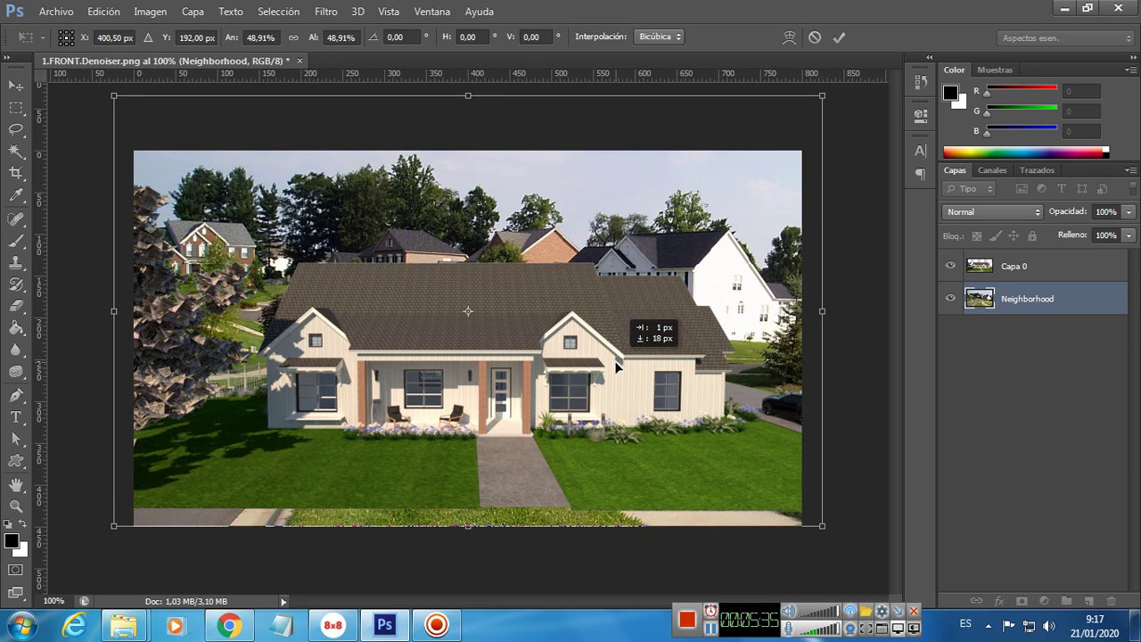
pyautogui.moveTo(604, 373); pyautogui.dragTo(594, 356)
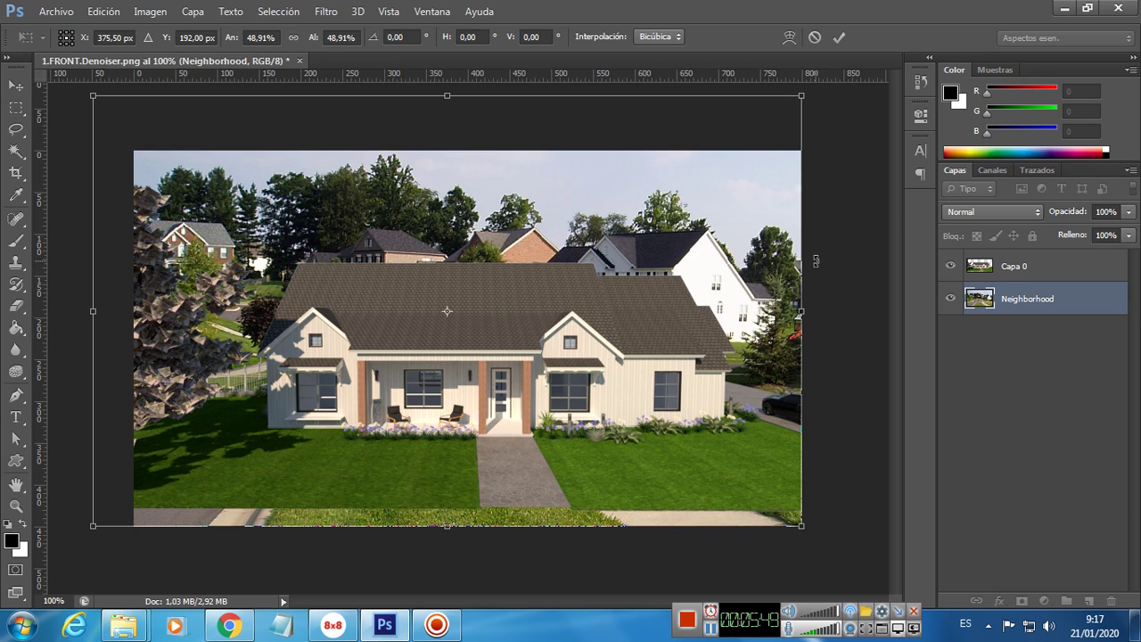
# - Rotate the Neighborhood layer about 0.70°, scale it to about 47.95%, and apply the transformation
pyautogui.moveTo(814, 260); pyautogui.dragTo(818, 275)
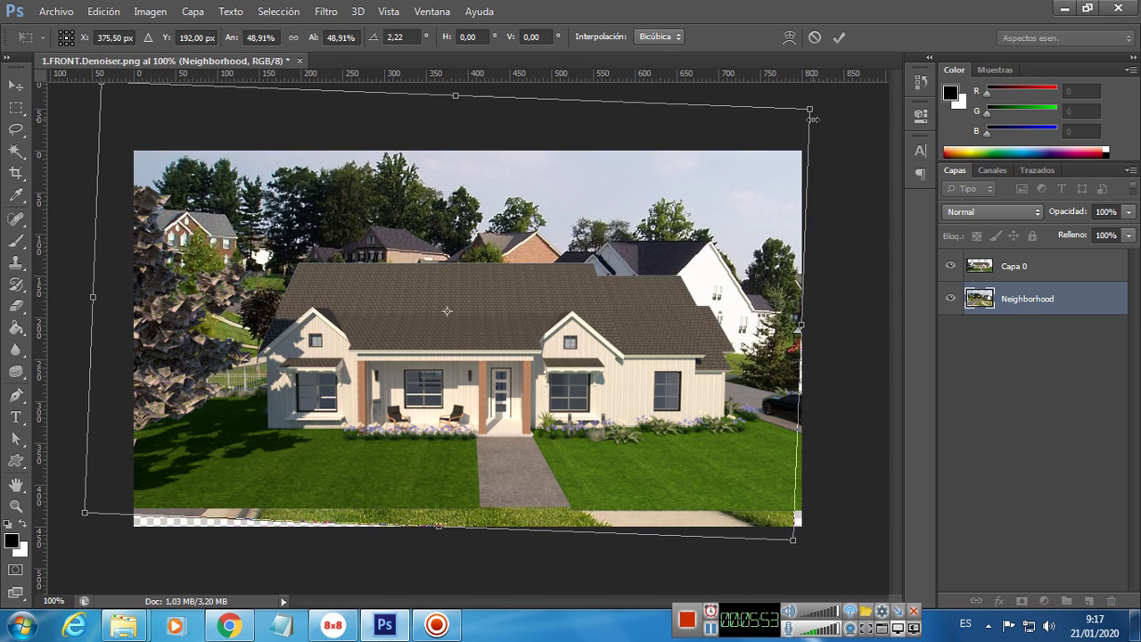
pyautogui.moveTo(807, 113); pyautogui.dragTo(801, 119)
pyautogui.moveTo(763, 215); pyautogui.dragTo(825, 231)
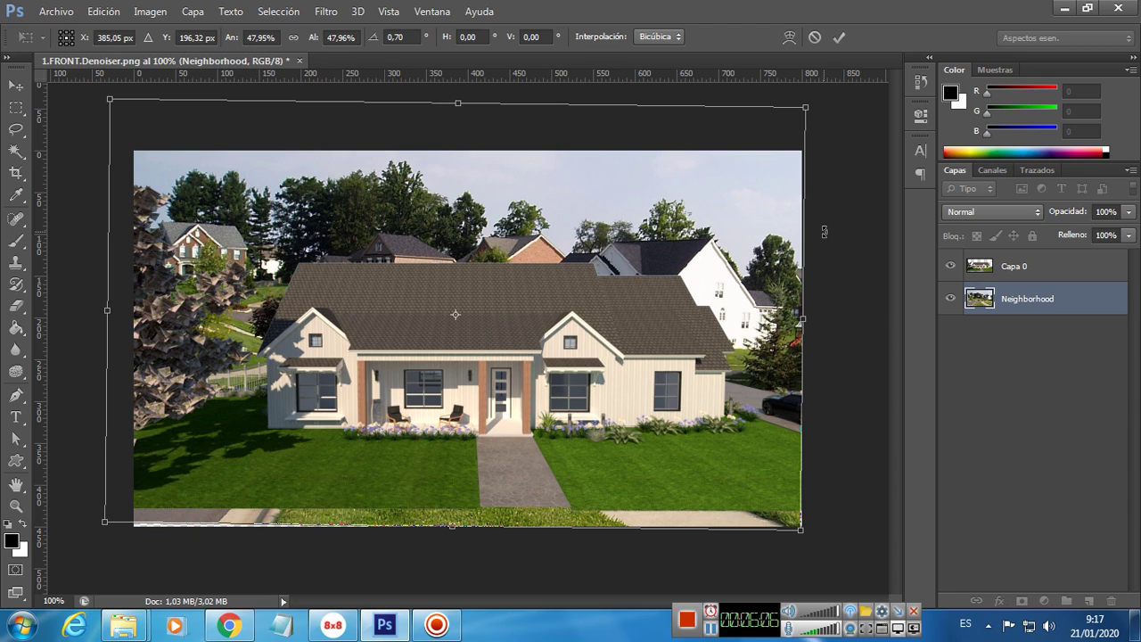
pyautogui.press('Return')
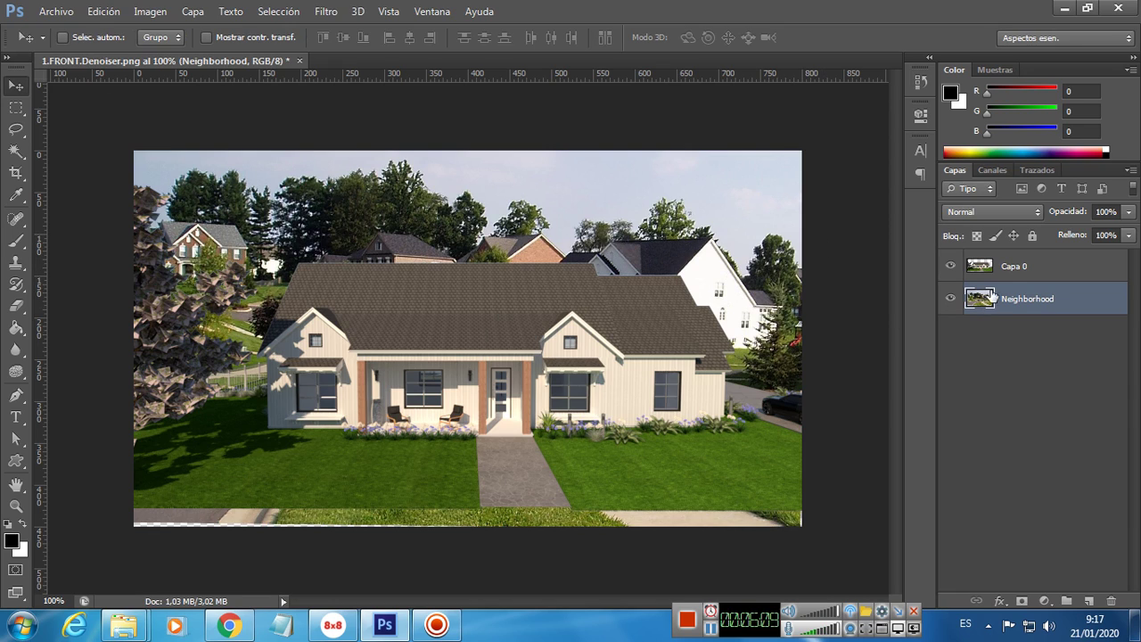
# - Shift the Neighborhood photo slightly left and crop the canvas to remove the transparent edges and the strip below the lawn
pyautogui.moveTo(715, 322)
pyautogui.mouseDown()
pyautogui.moveTo(691, 324)
pyautogui.moveTo(693, 337)
pyautogui.moveTo(706, 330)
pyautogui.mouseUp()
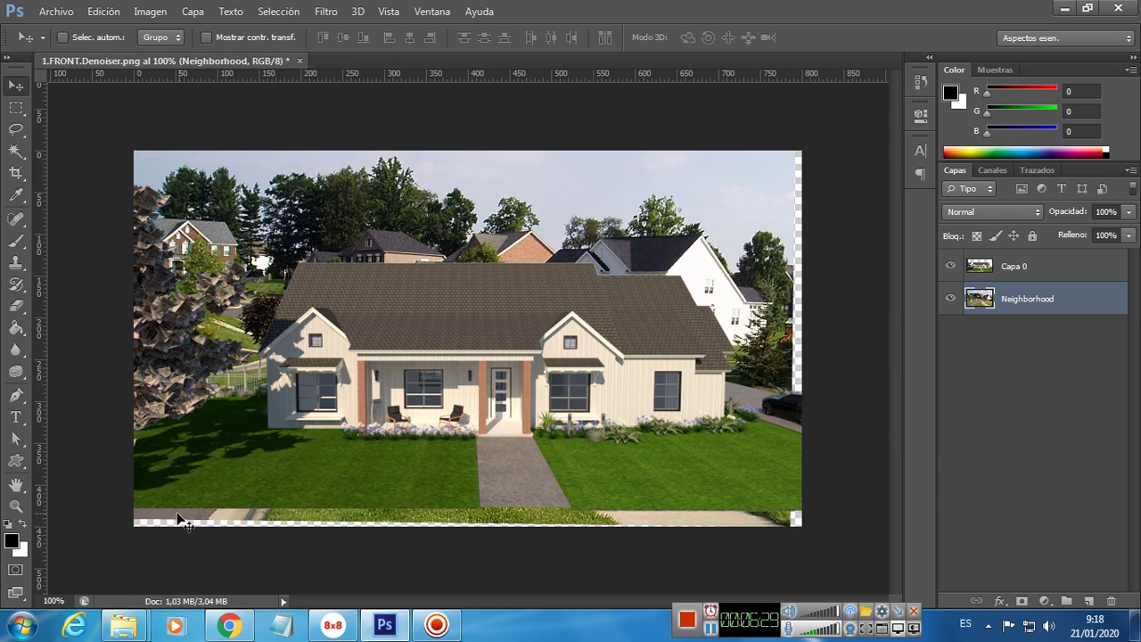
pyautogui.click(16, 174)
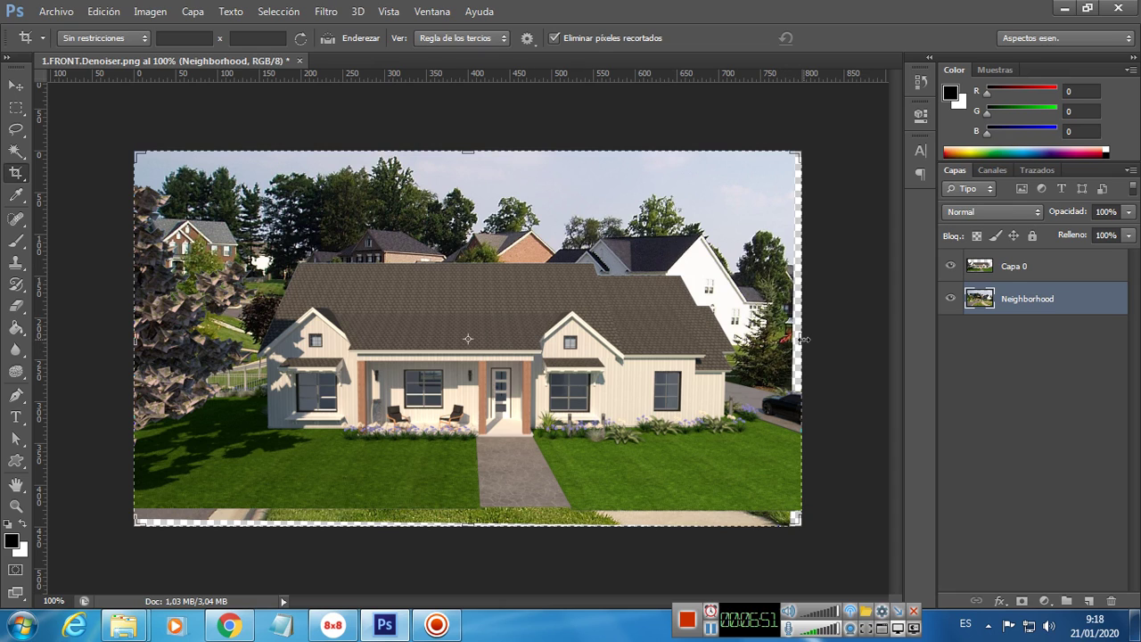
pyautogui.moveTo(801, 340); pyautogui.dragTo(793, 339)
pyautogui.moveTo(467, 526); pyautogui.dragTo(468, 513)
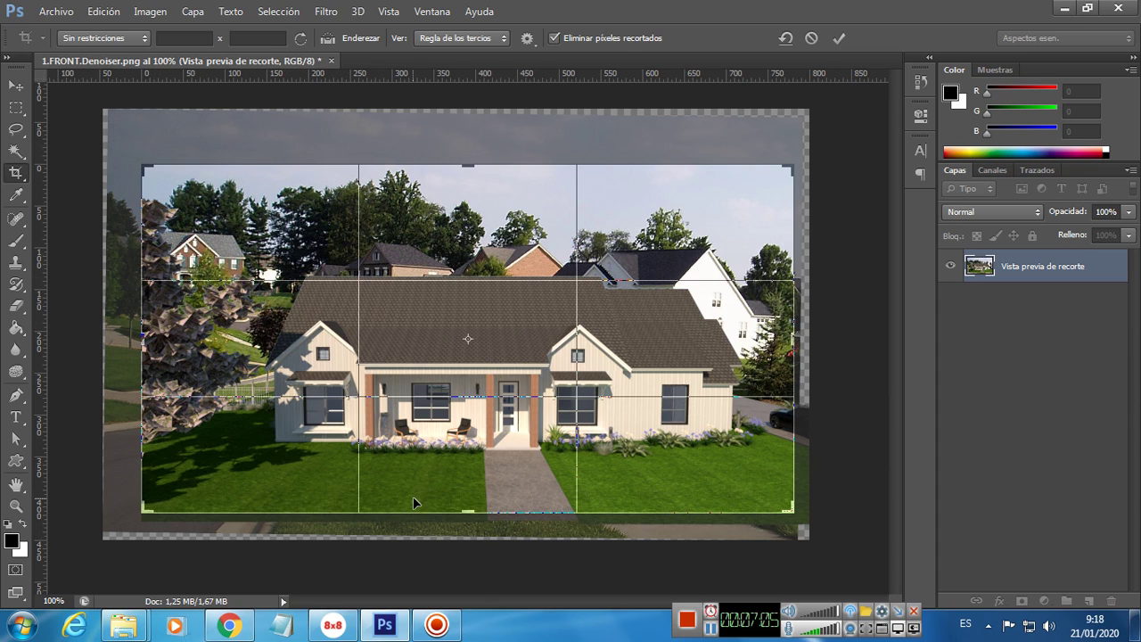
pyautogui.moveTo(143, 342); pyautogui.dragTo(153, 342)
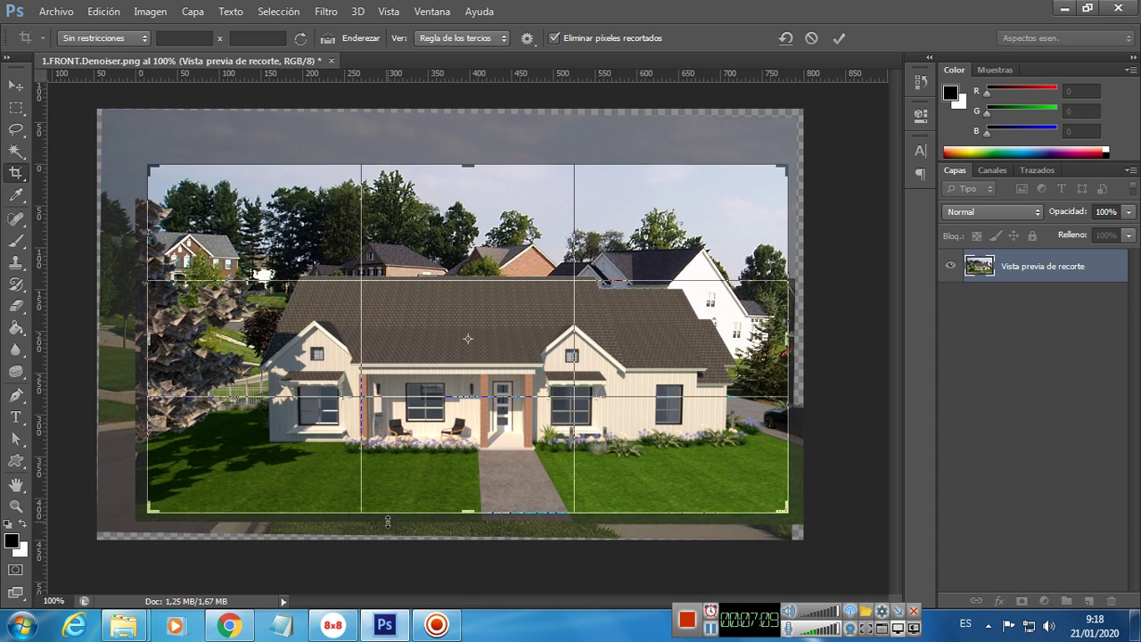
pyautogui.press('Return')
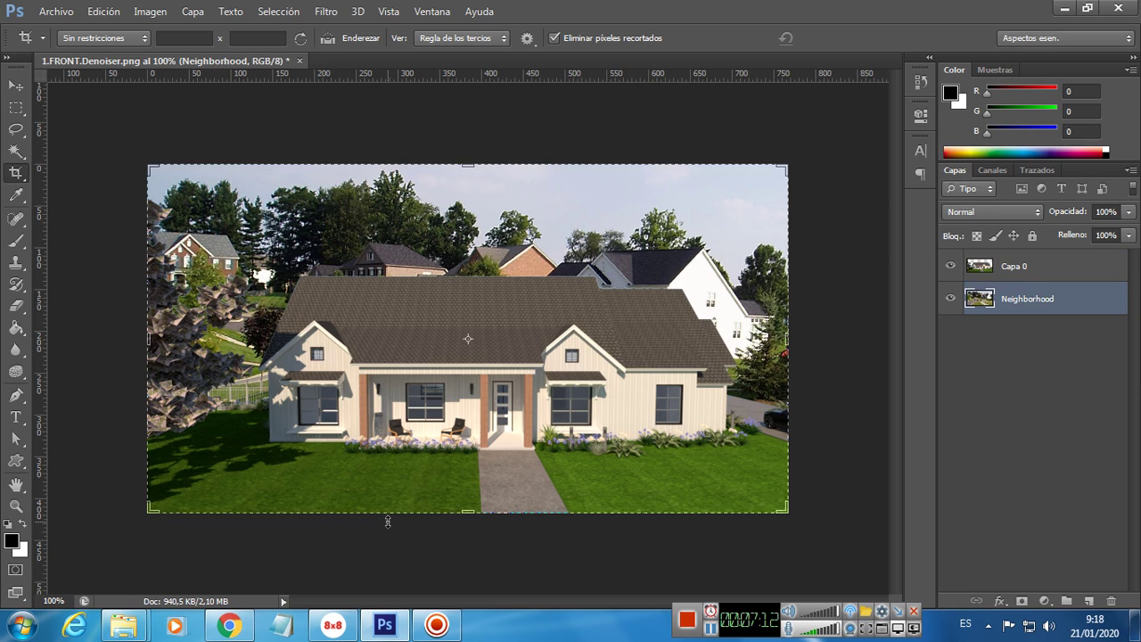
pyautogui.click(16, 85)
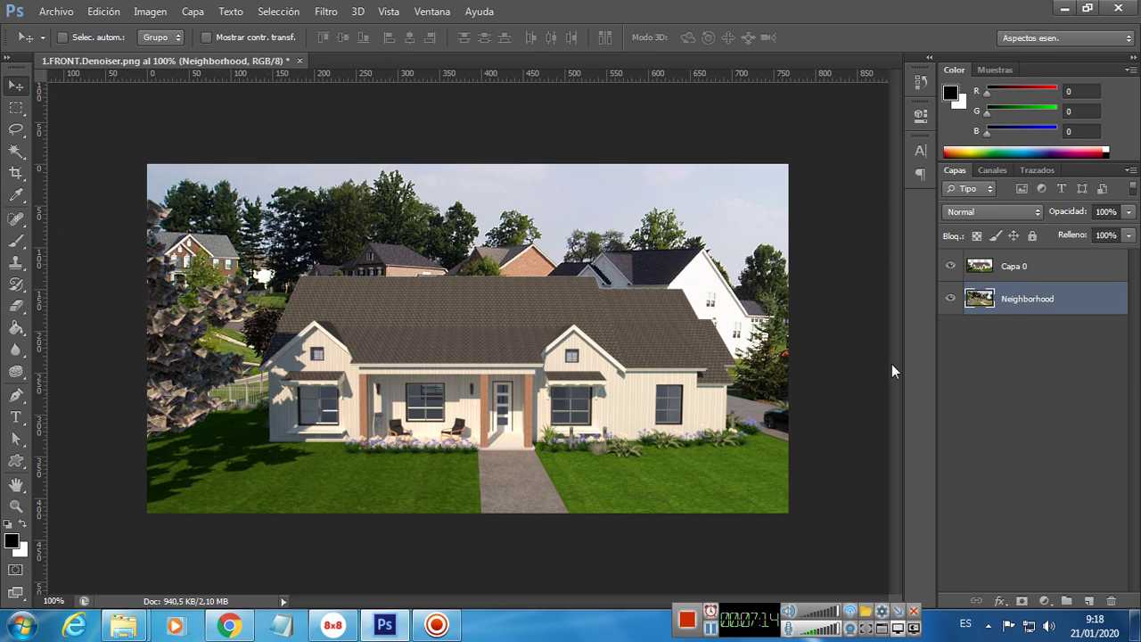
pyautogui.moveTo(657, 355)
pyautogui.mouseDown()
pyautogui.moveTo(674, 354)
pyautogui.moveTo(656, 350)
pyautogui.mouseUp()
# - Add a Curves adjustment above the Neighborhood layer and clip it to that layer
pyautogui.click(1045, 601)
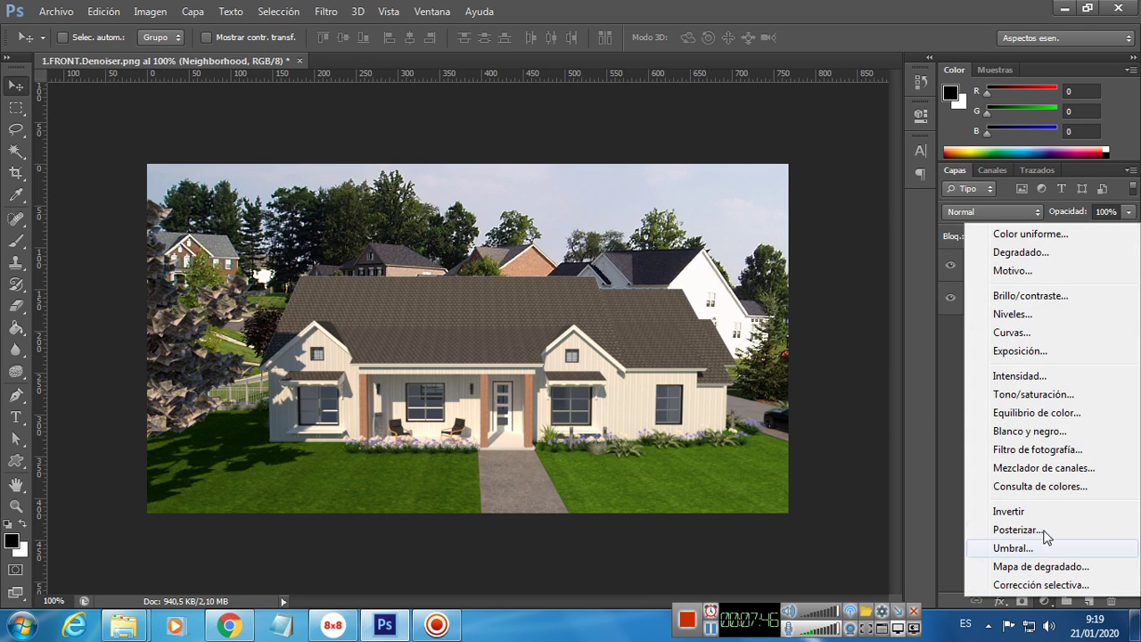
pyautogui.click(1028, 333)
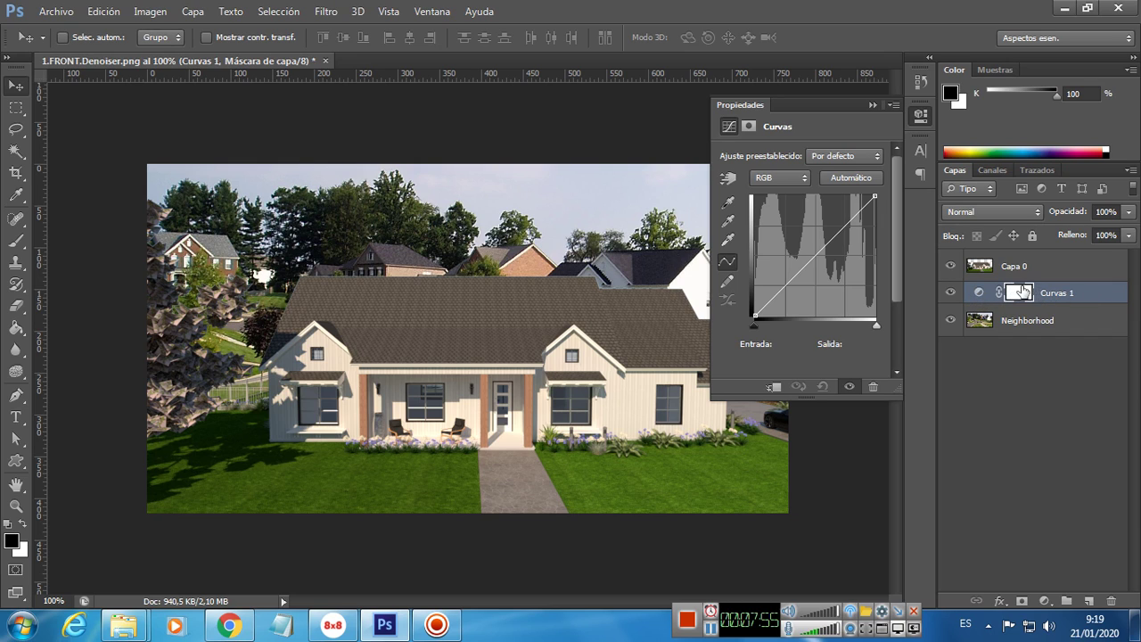
pyautogui.click(776, 388)
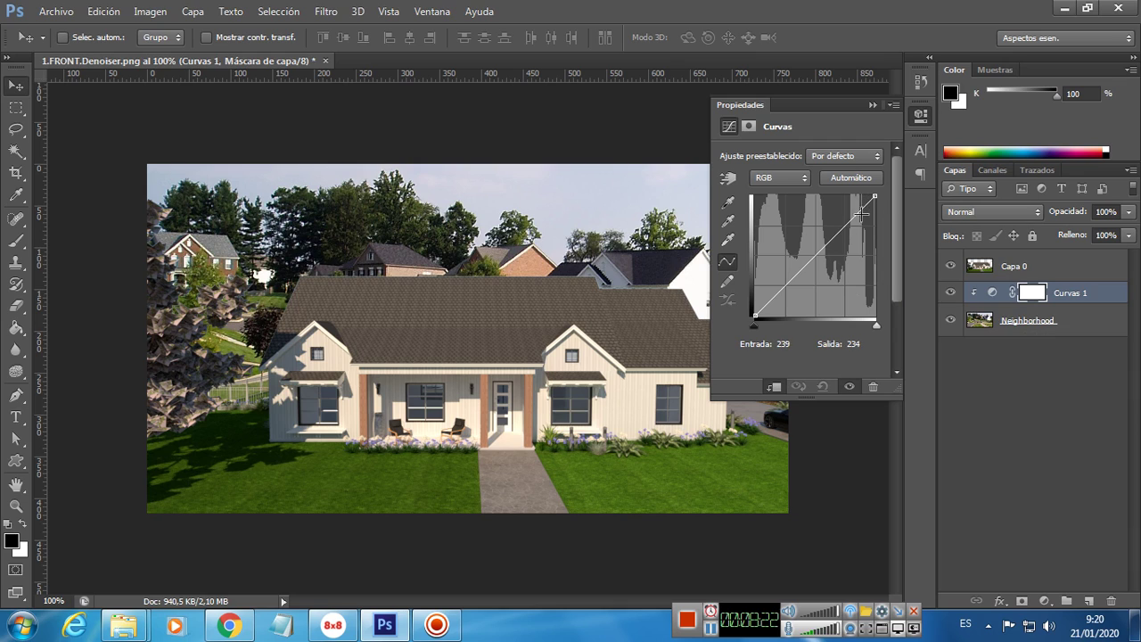
# - Darken the Neighborhood photo with RGB curve points at about input 150/output 104, 82/52 and 219/171
pyautogui.click(811, 259)
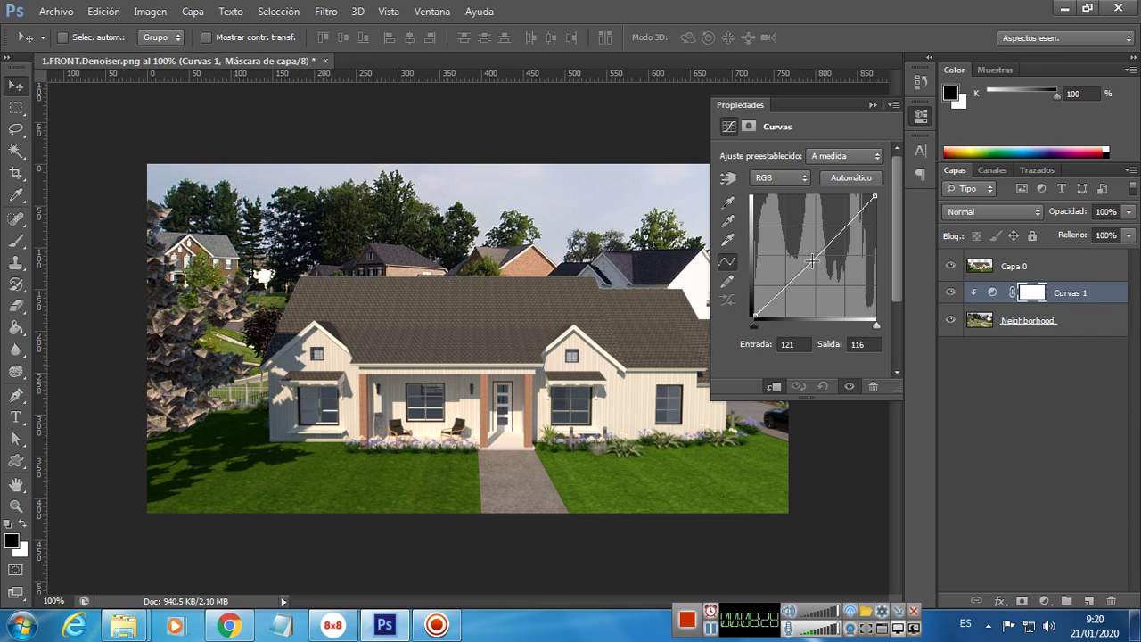
pyautogui.moveTo(811, 259); pyautogui.dragTo(826, 267)
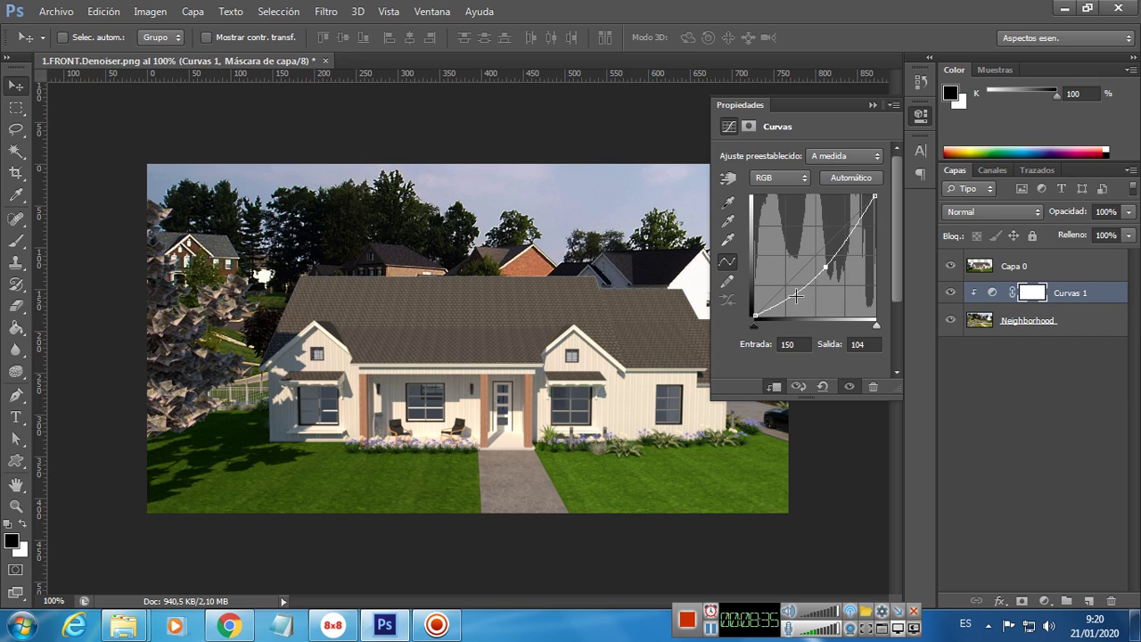
pyautogui.moveTo(793, 294); pyautogui.dragTo(792, 290)
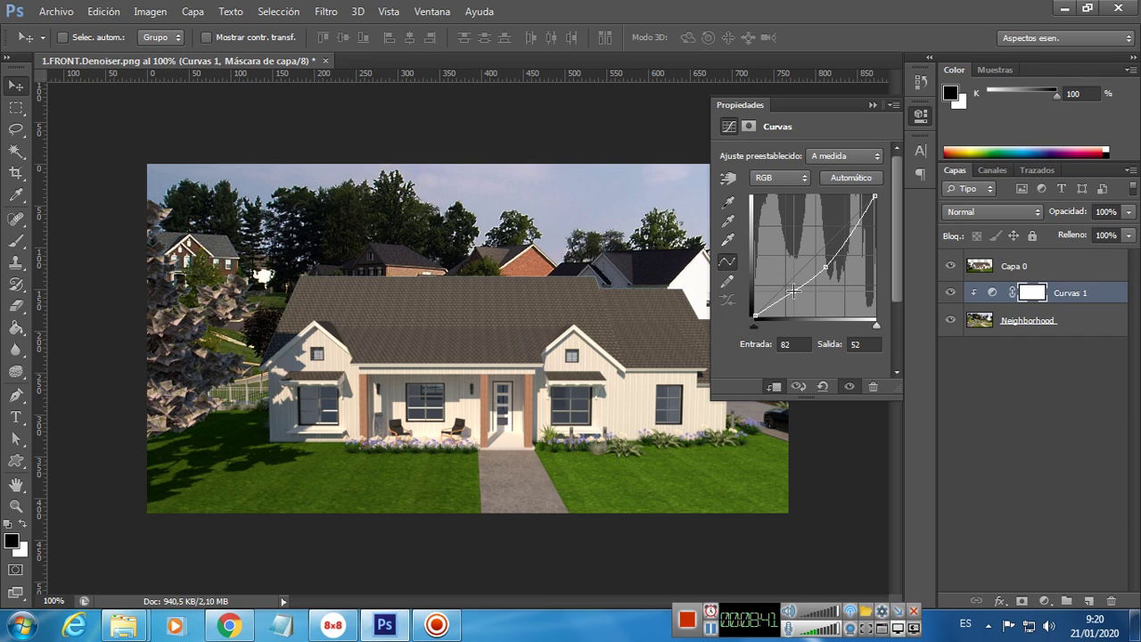
pyautogui.moveTo(847, 234); pyautogui.dragTo(858, 234)
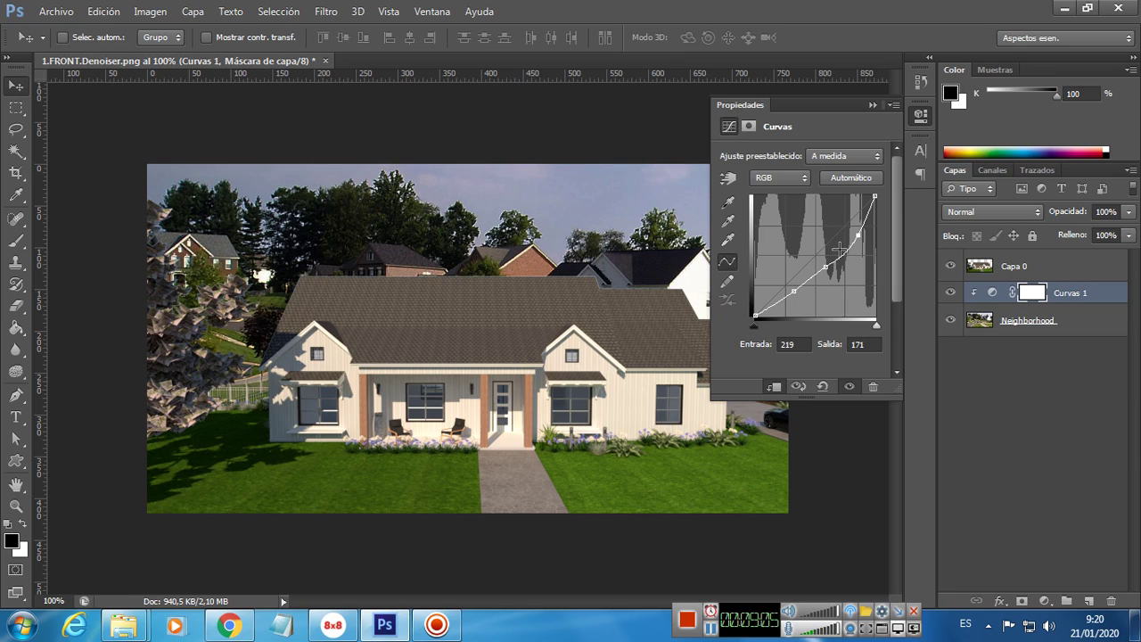
pyautogui.click(872, 106)
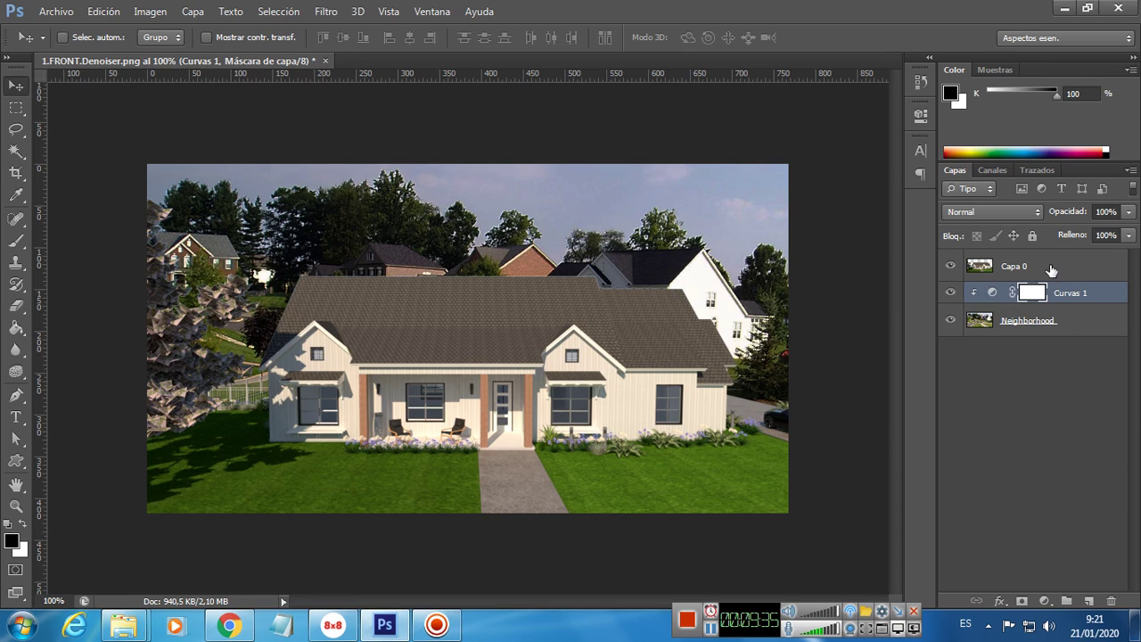
# - Add a Curves adjustment above Capa 0, place a midtone point at about 133/136, and clip the adjustment to Capa 0
pyautogui.click(1008, 271)
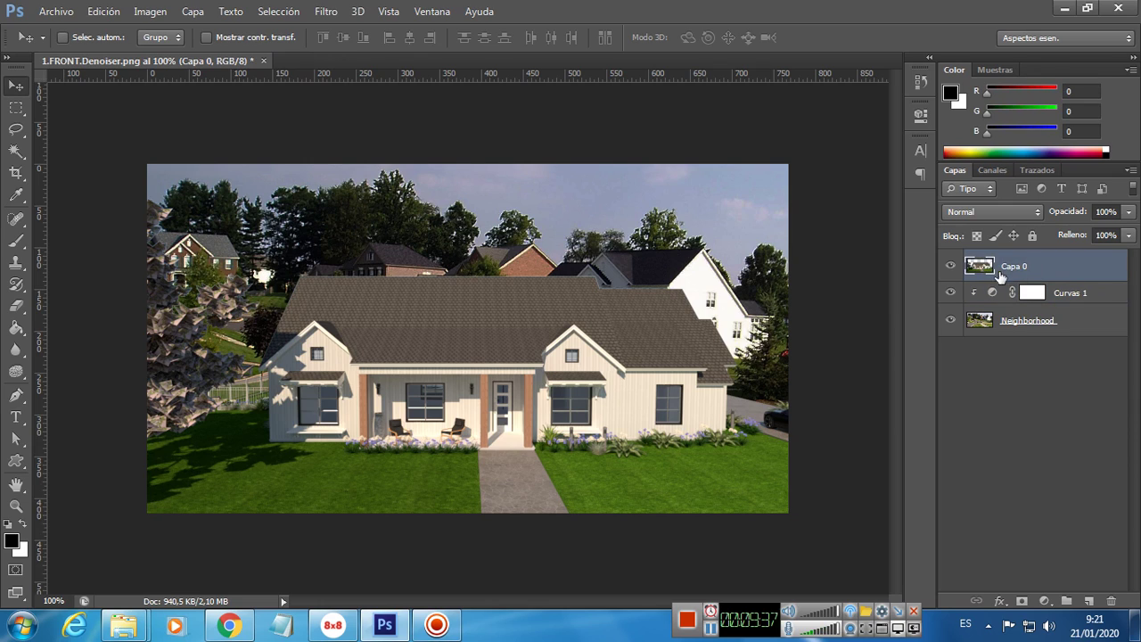
pyautogui.click(1044, 601)
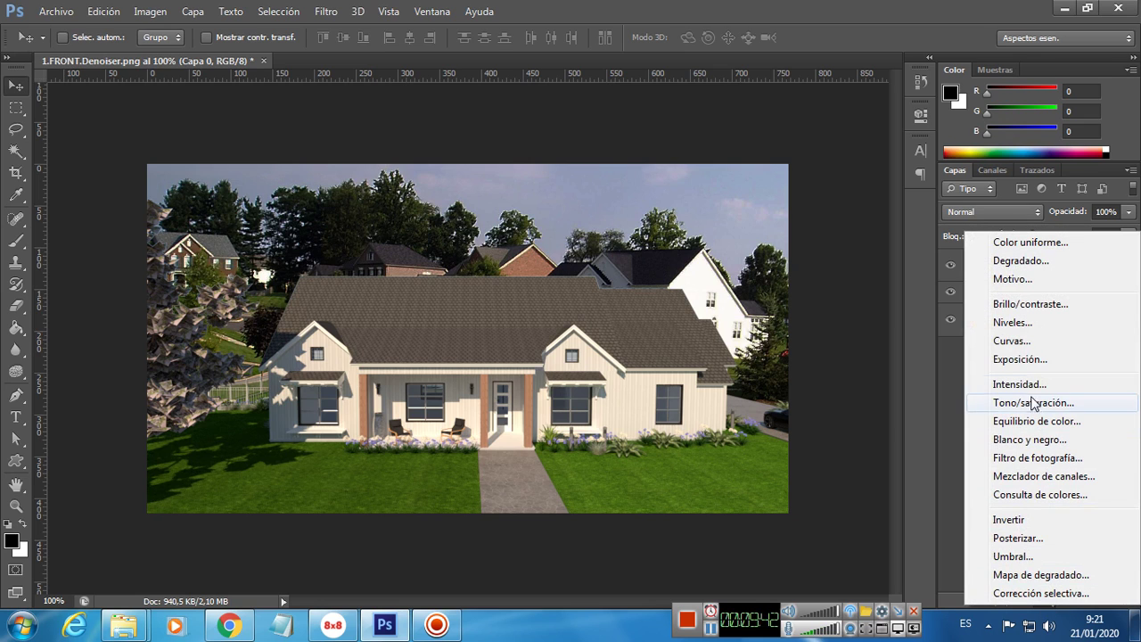
pyautogui.click(1025, 342)
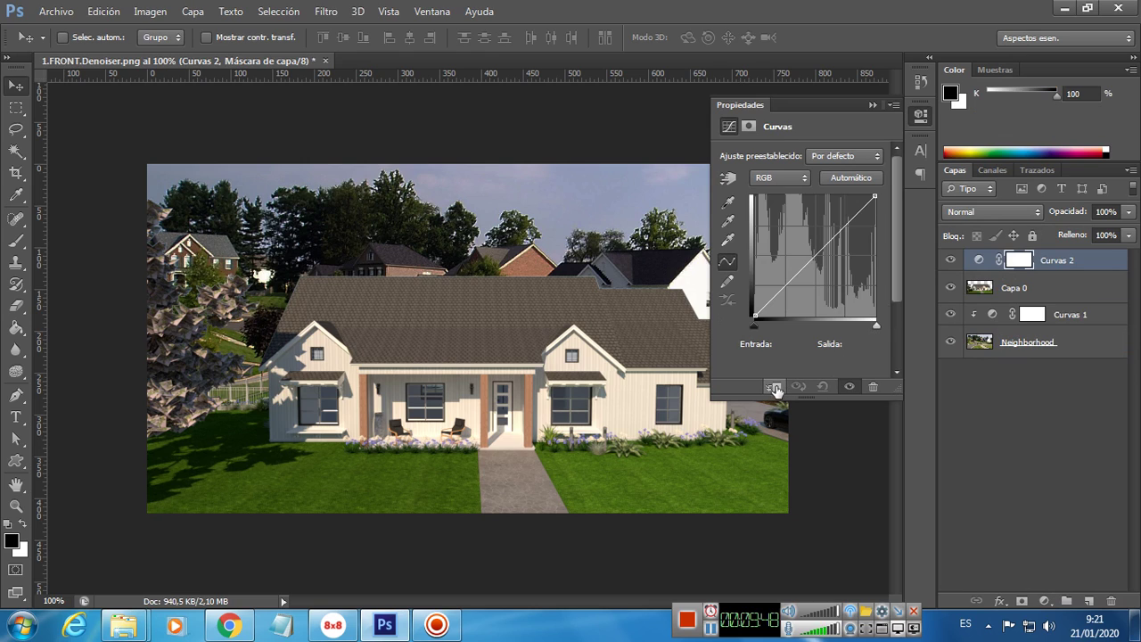
pyautogui.moveTo(813, 258)
pyautogui.mouseDown()
pyautogui.moveTo(841, 278)
pyautogui.moveTo(818, 252)
pyautogui.mouseUp()
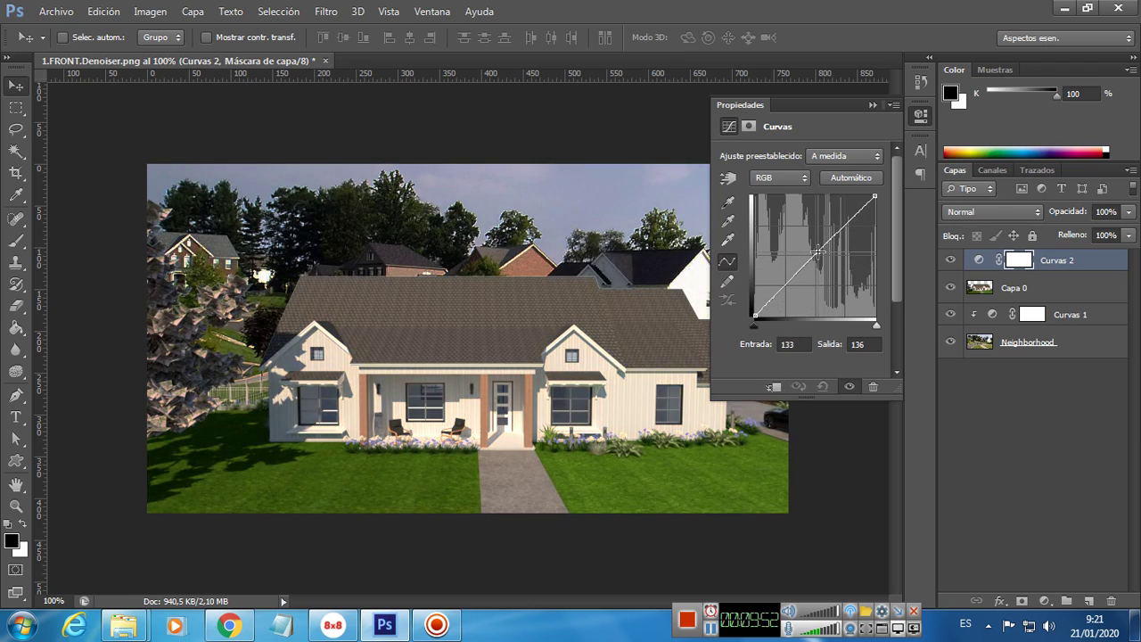
pyautogui.click(772, 387)
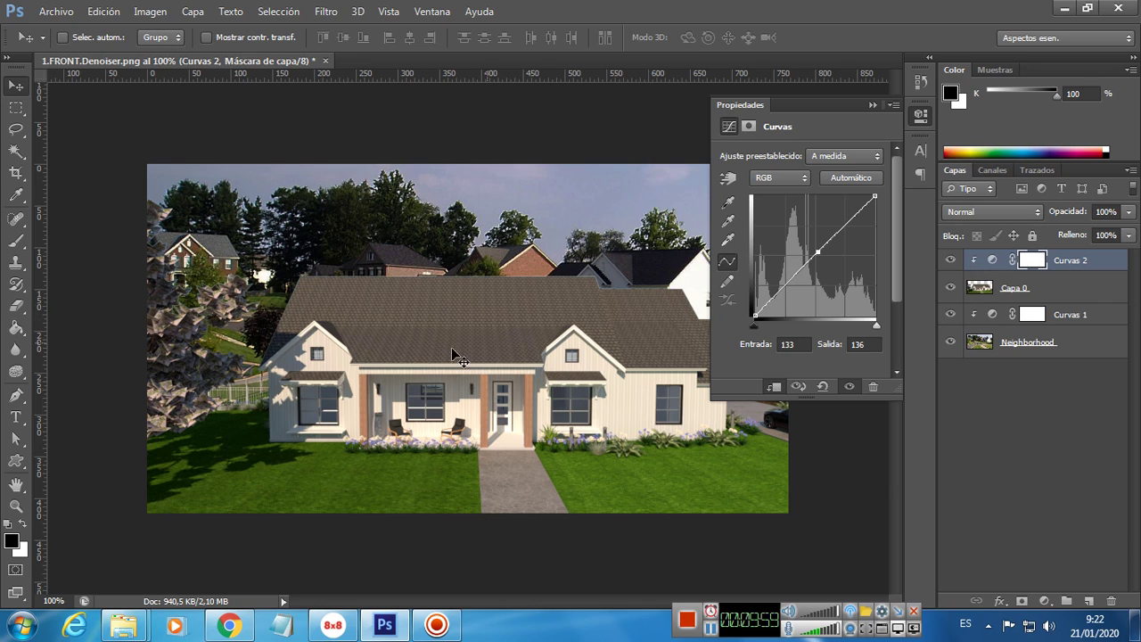
# - Brighten the house's midtones to about input 133/output 148, add a shadow point, and set the highlight point to about 200/195
pyautogui.moveTo(820, 252); pyautogui.dragTo(819, 246)
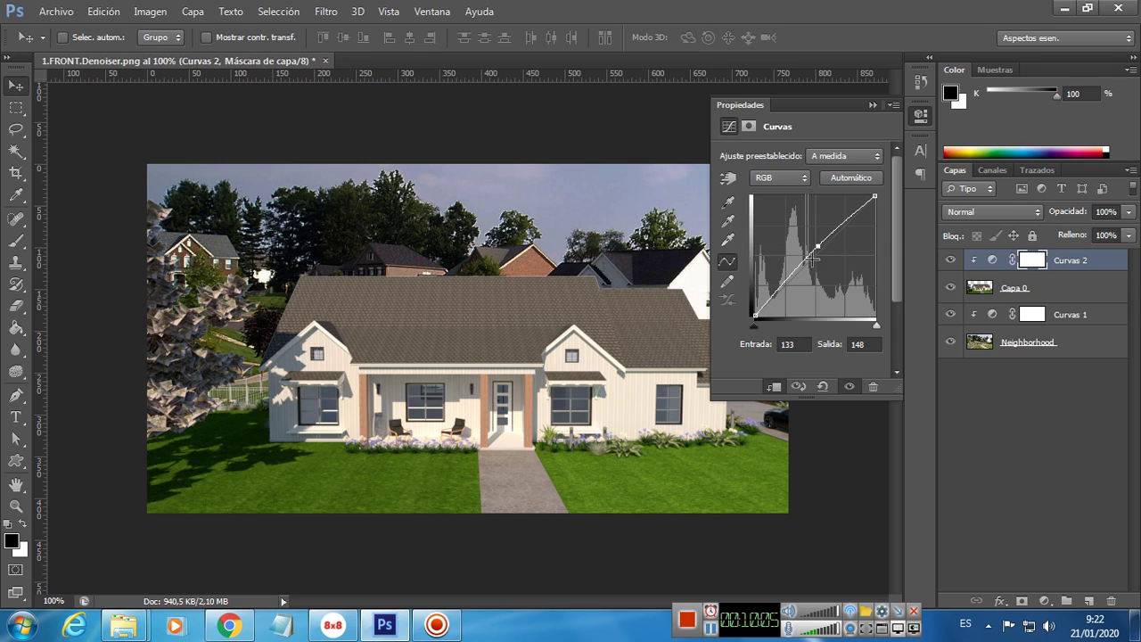
pyautogui.click(786, 279)
pyautogui.moveTo(785, 279); pyautogui.dragTo(784, 277)
pyautogui.moveTo(845, 220); pyautogui.dragTo(853, 225)
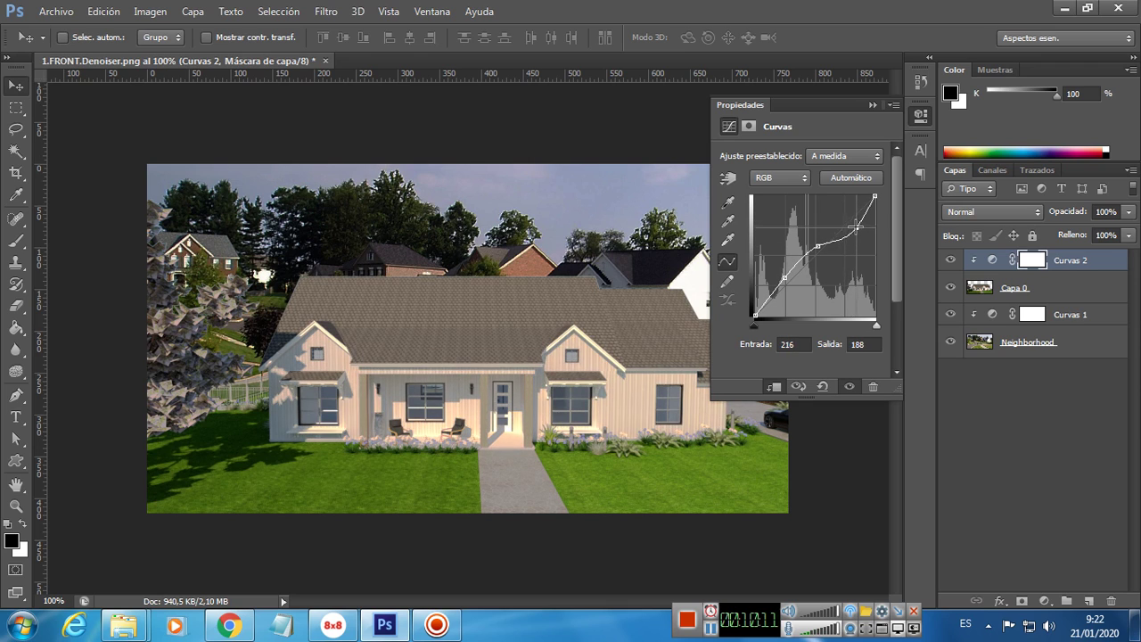
pyautogui.moveTo(853, 226); pyautogui.dragTo(848, 224)
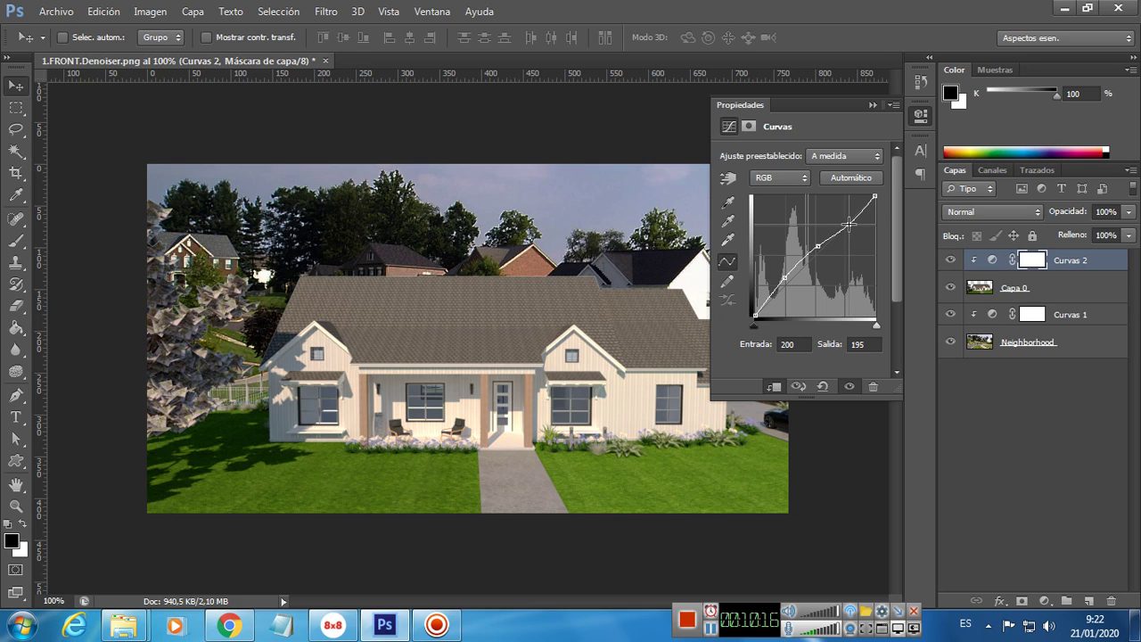
pyautogui.click(873, 105)
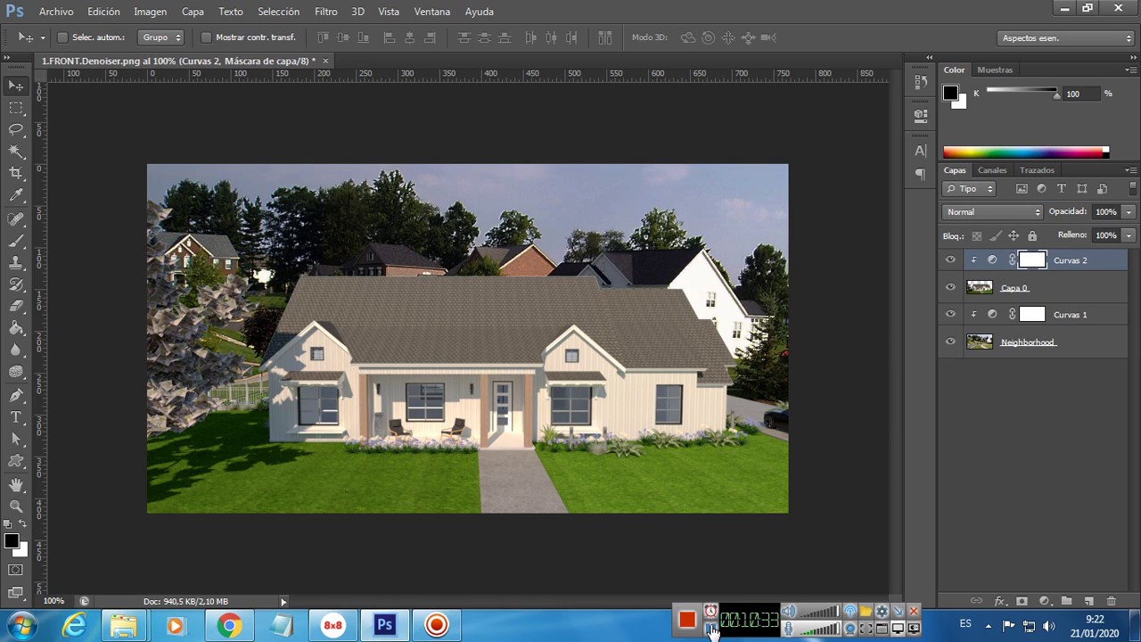
# - Open the blue_skies image from the desktop
pyautogui.click(56, 12)
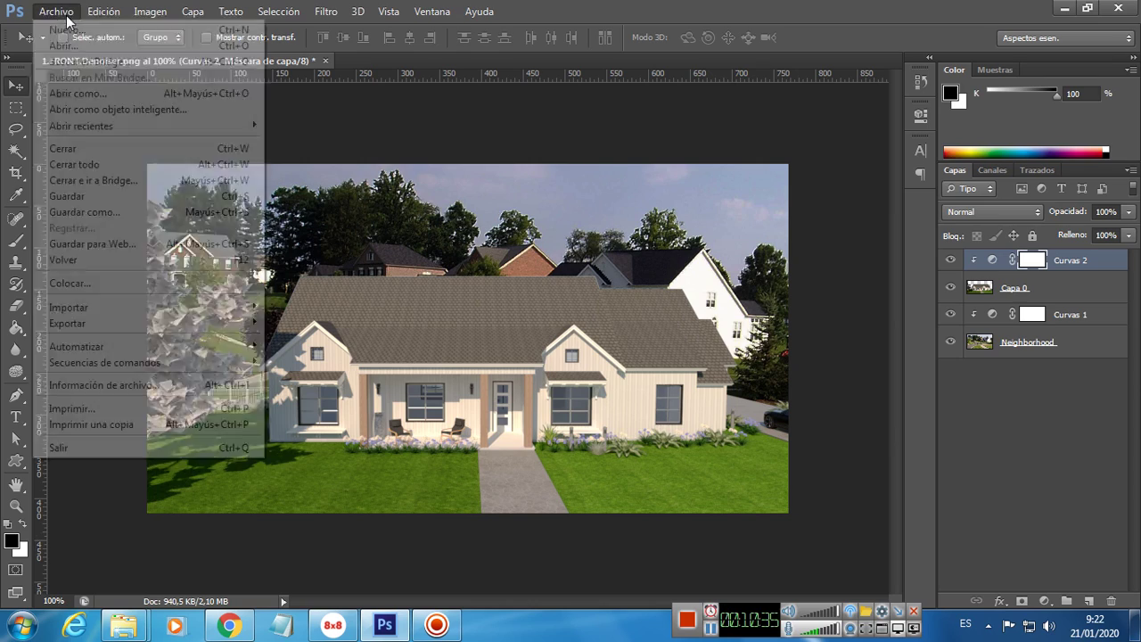
pyautogui.click(82, 45)
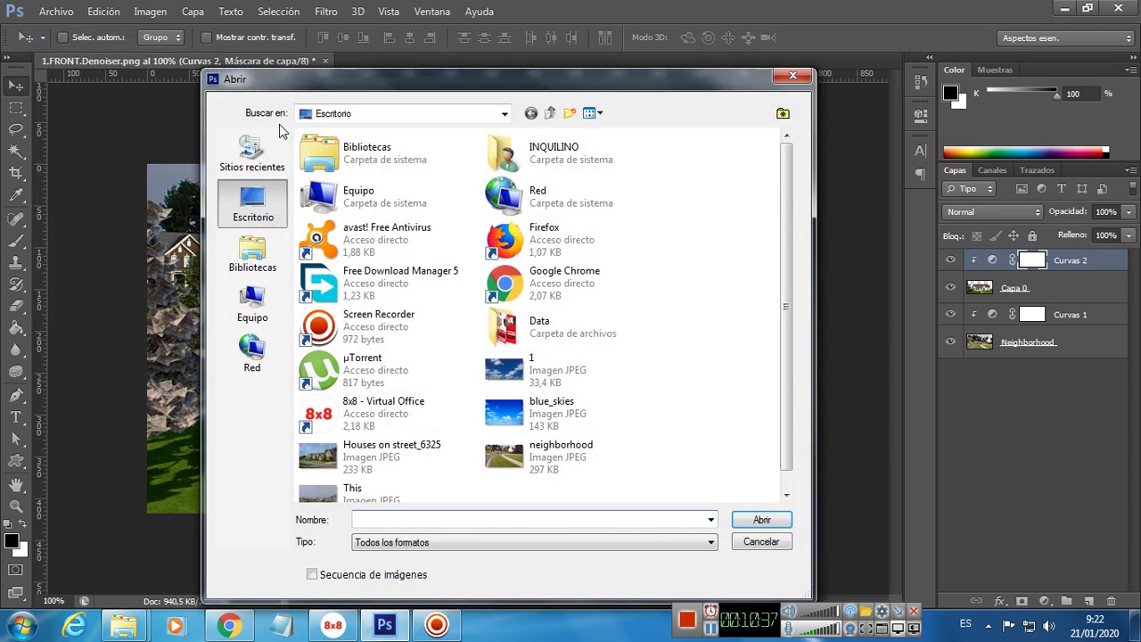
pyautogui.click(507, 419)
pyautogui.click(757, 520)
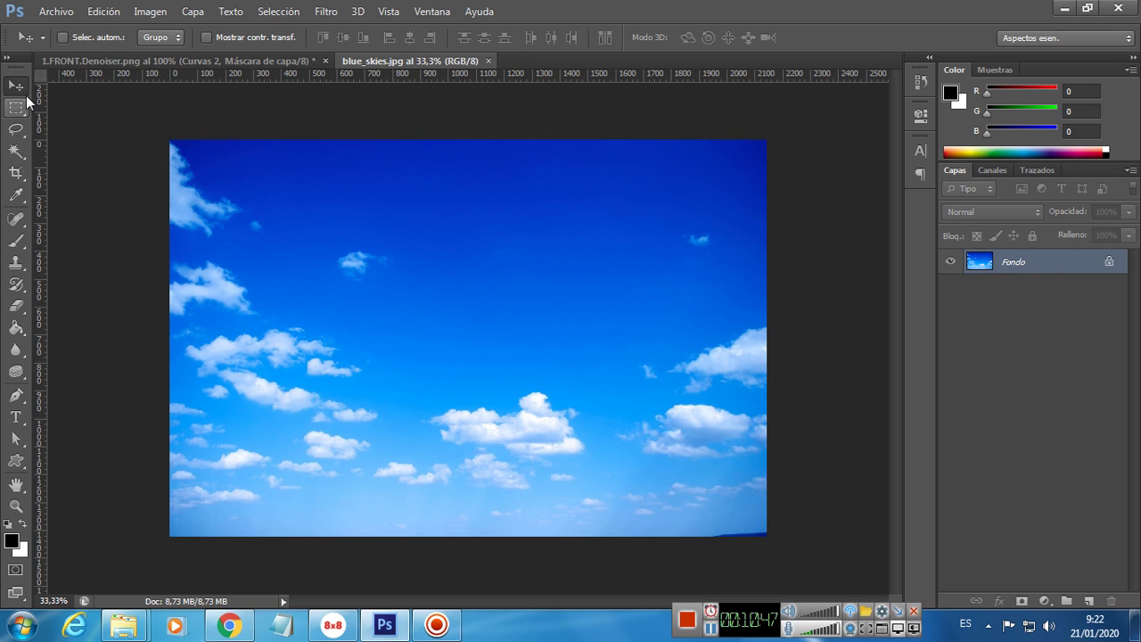
# - Copy the blue_skies image into the house document as a layer beneath Neighborhood, close its source file, and shift the sky upward
pyautogui.moveTo(424, 61); pyautogui.dragTo(450, 387)
pyautogui.moveTo(500, 460); pyautogui.dragTo(496, 374)
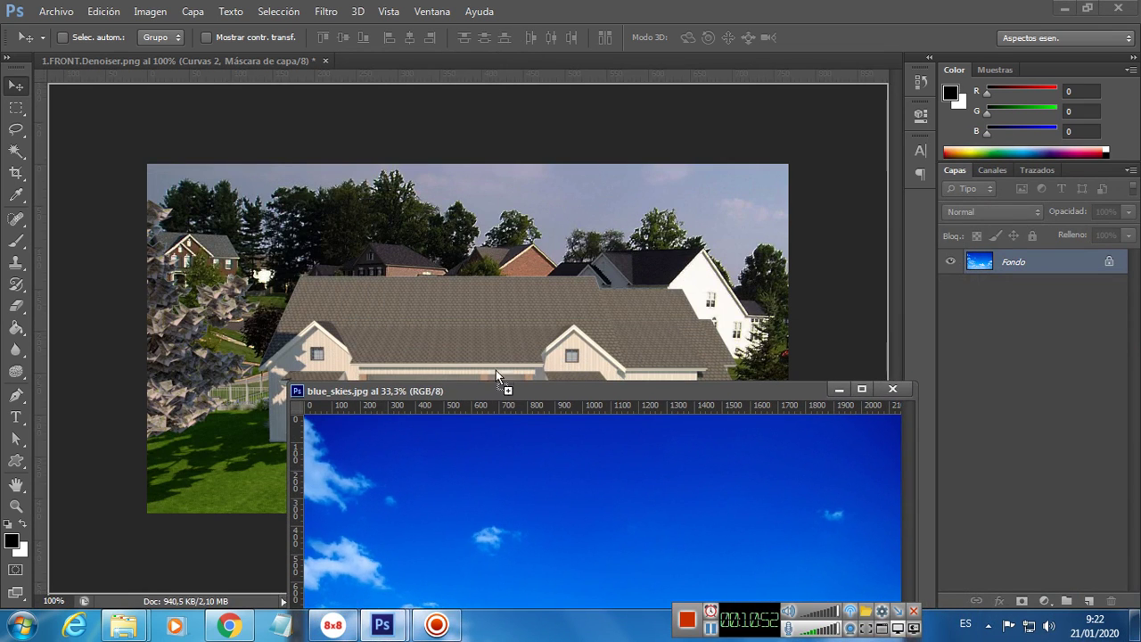
pyautogui.moveTo(501, 335); pyautogui.dragTo(503, 337)
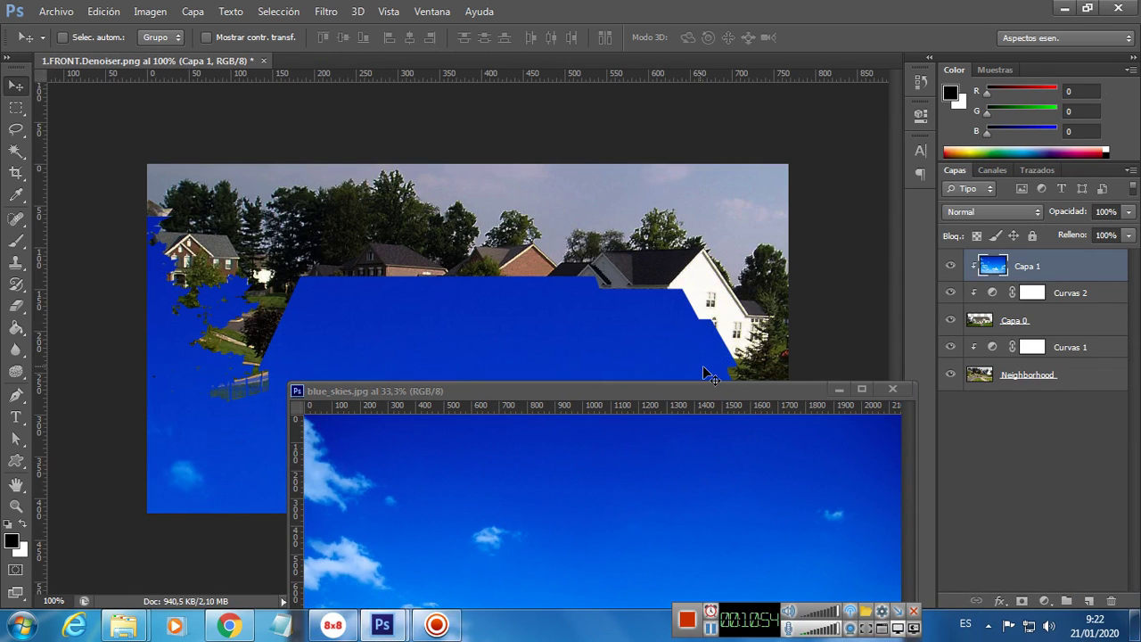
pyautogui.click(891, 388)
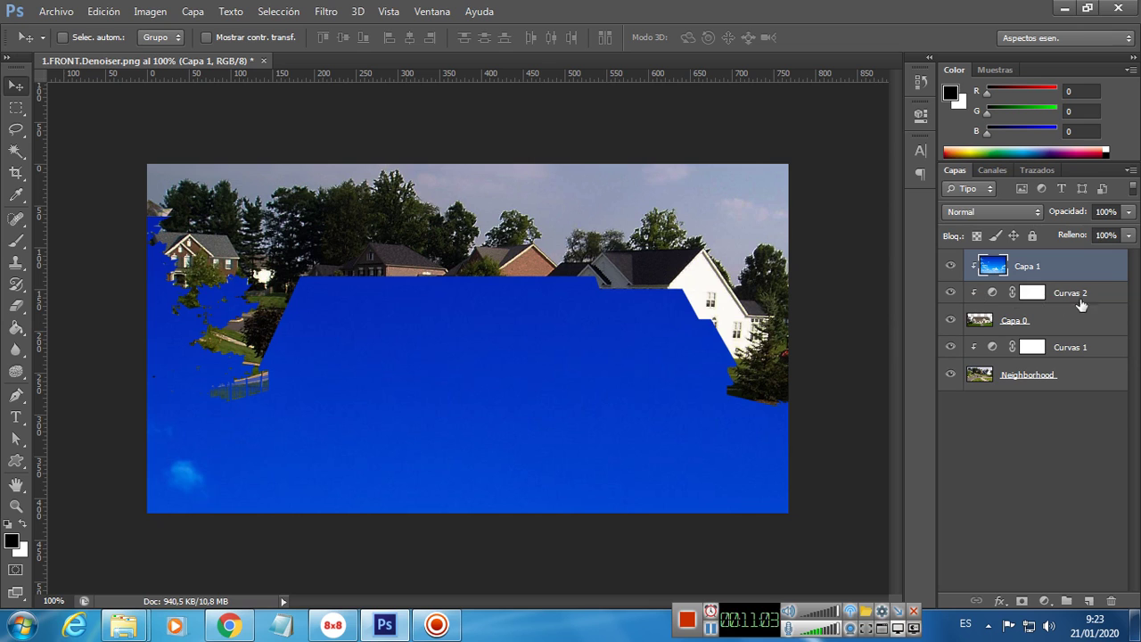
pyautogui.moveTo(1081, 271); pyautogui.dragTo(1079, 389)
pyautogui.moveTo(651, 397); pyautogui.dragTo(657, 312)
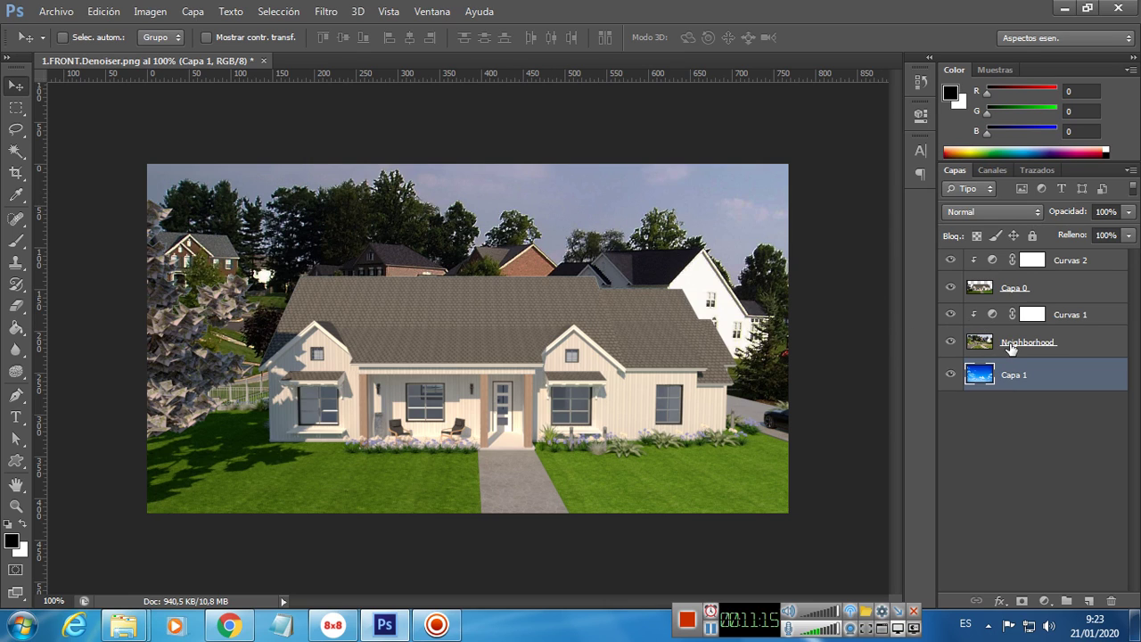
# - Add a layer mask to the Neighborhood layer and magnify the sky and treetops behind the house's right side to 300%
pyautogui.click(1010, 347)
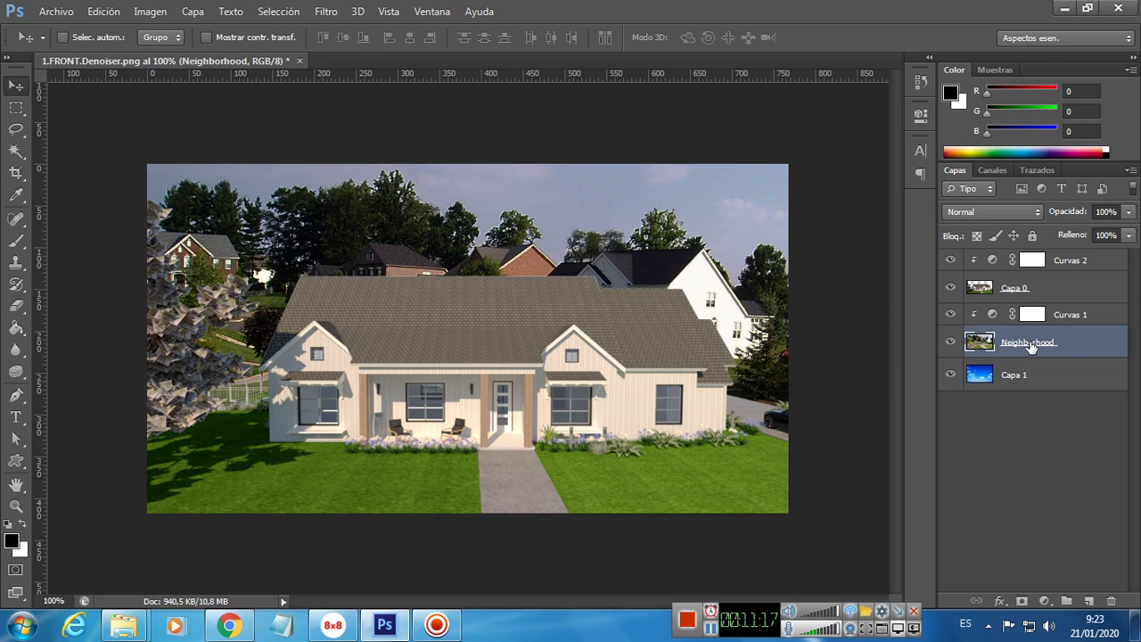
pyautogui.click(1022, 602)
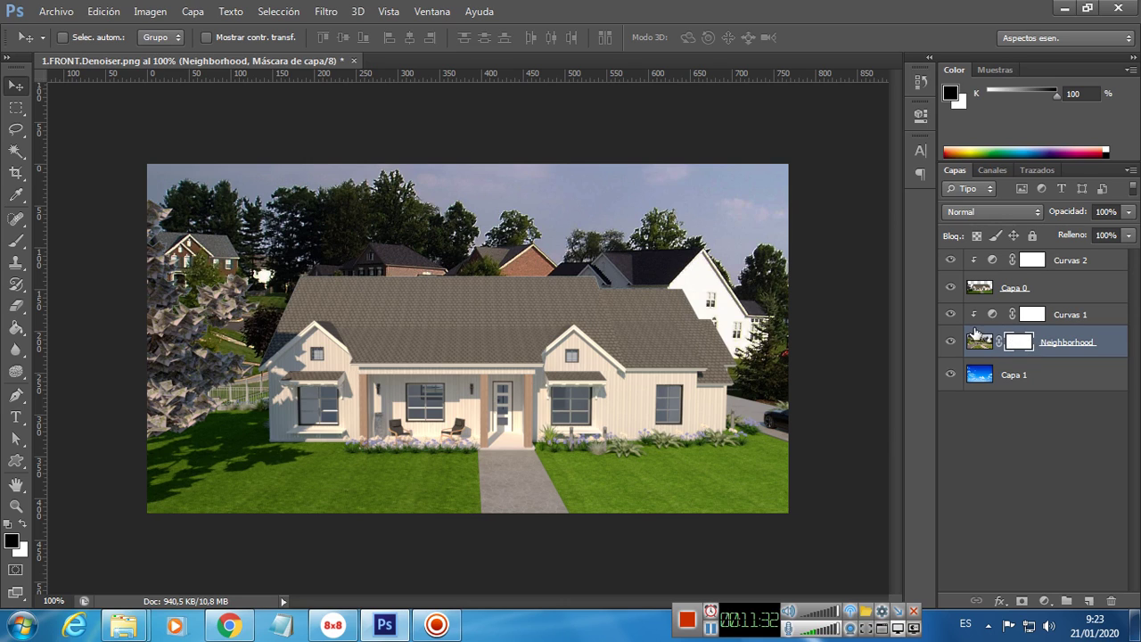
pyautogui.click(22, 506)
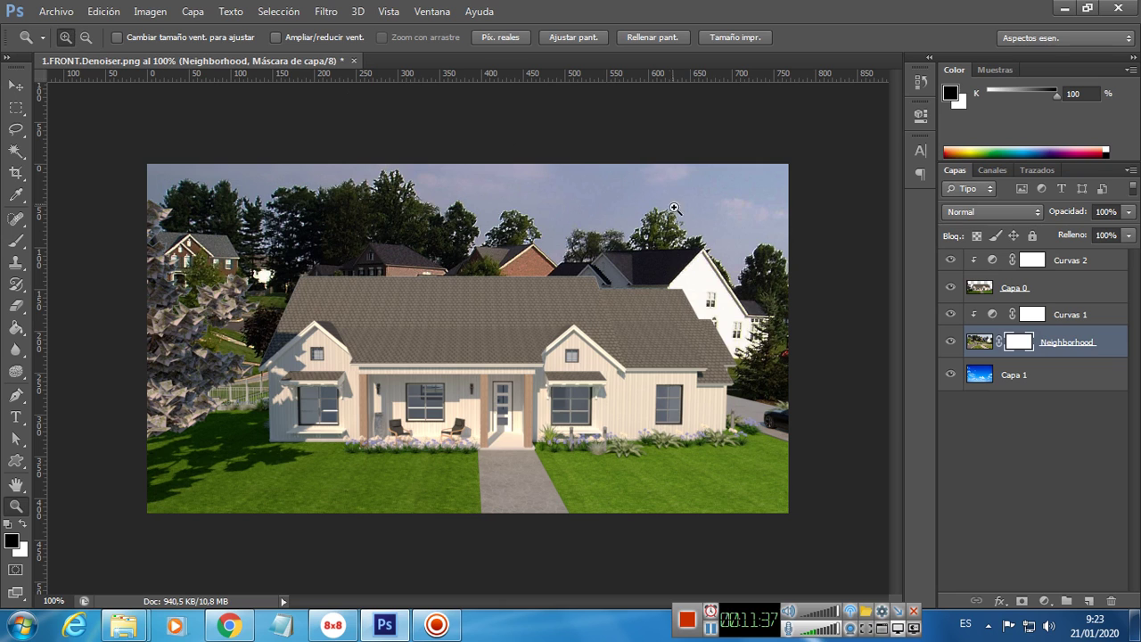
pyautogui.click(721, 236)
pyautogui.click(746, 231)
pyautogui.moveTo(746, 231); pyautogui.dragTo(655, 366)
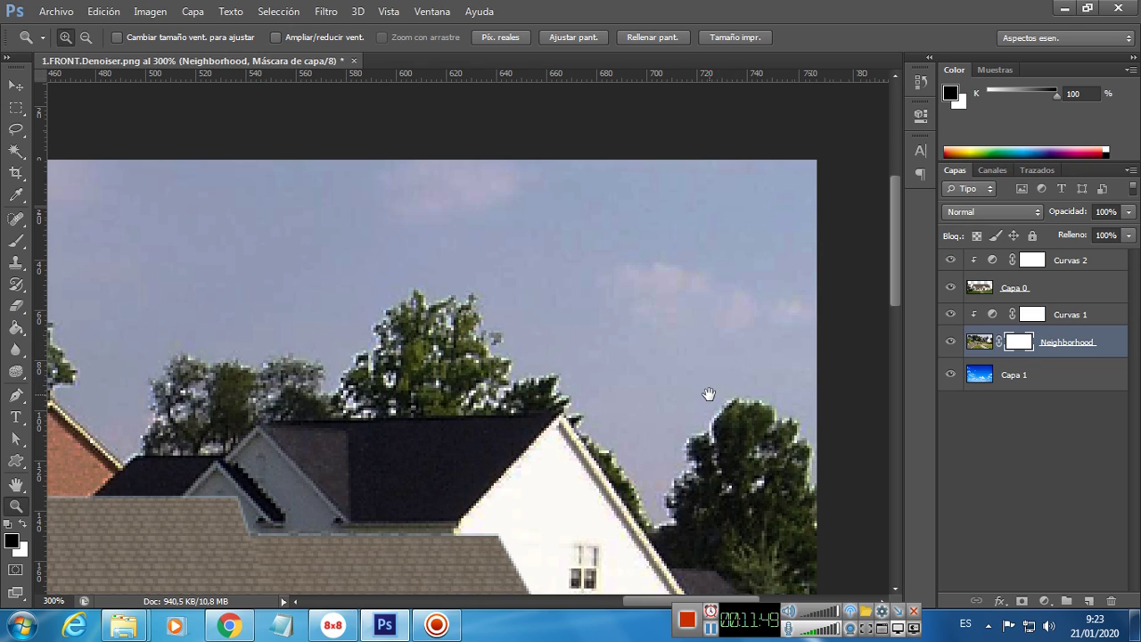
pyautogui.press('space')
pyautogui.moveTo(660, 410); pyautogui.dragTo(683, 415)
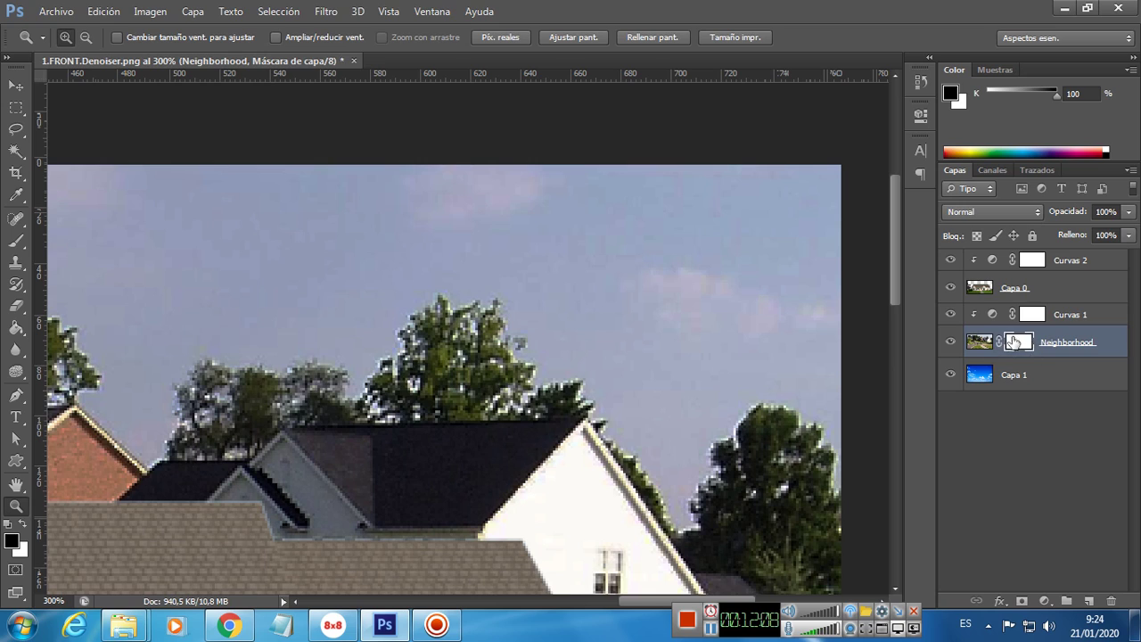
# - Try to mask out the sky on the Neighborhood layer mask with a soft 75 px black brush, and undo the stroke
pyautogui.click(16, 241)
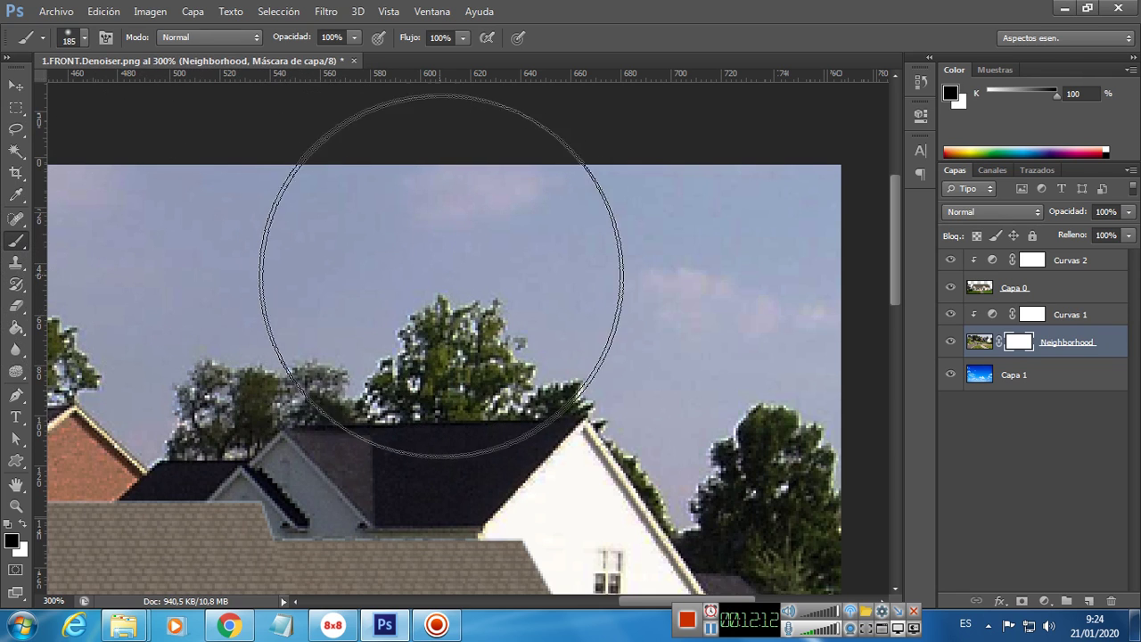
pyautogui.rightClick(525, 280)
pyautogui.click(612, 320)
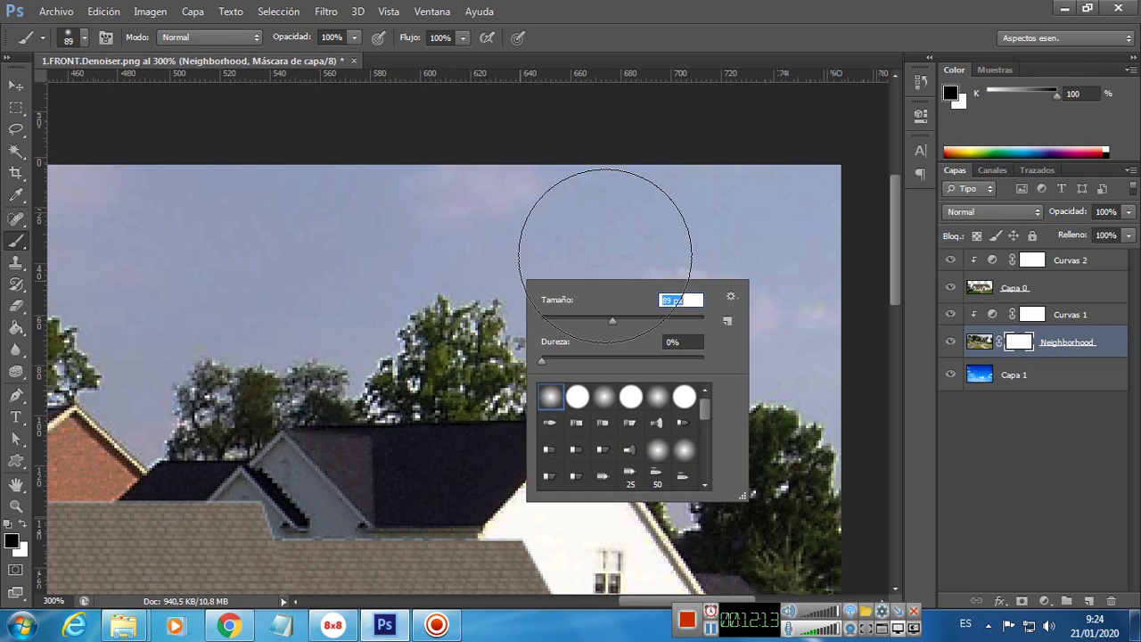
pyautogui.moveTo(605, 320); pyautogui.dragTo(602, 321)
pyautogui.click(539, 362)
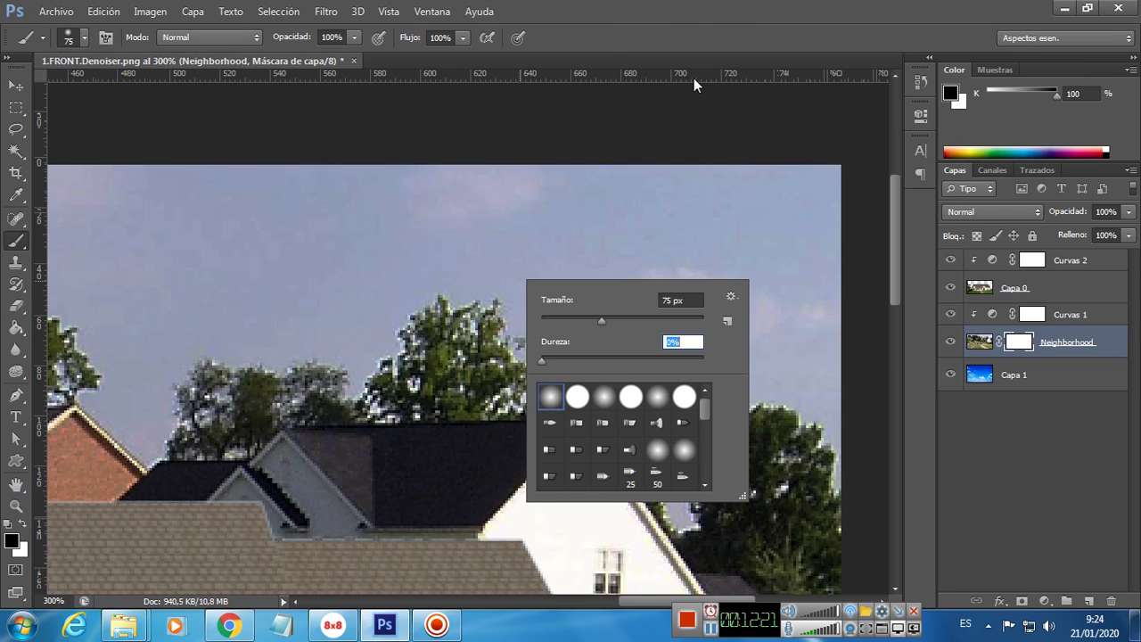
pyautogui.press('Return')
pyautogui.moveTo(701, 237)
pyautogui.mouseDown()
pyautogui.moveTo(815, 248)
pyautogui.moveTo(855, 226)
pyautogui.moveTo(383, 241)
pyautogui.moveTo(758, 201)
pyautogui.moveTo(502, 217)
pyautogui.mouseUp()
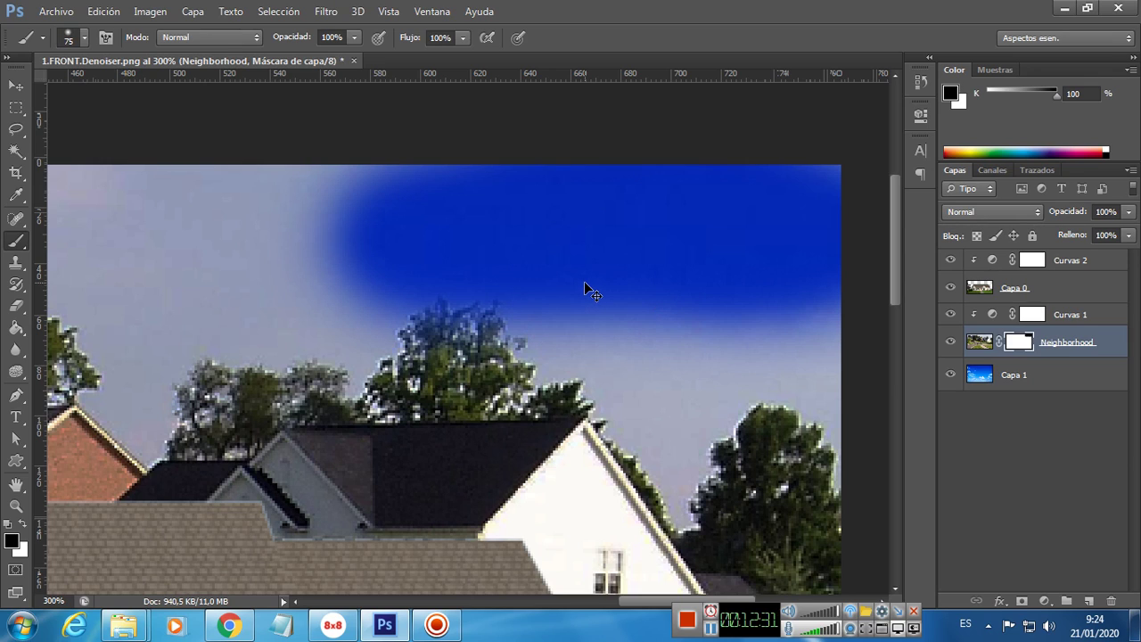
pyautogui.press('F12')
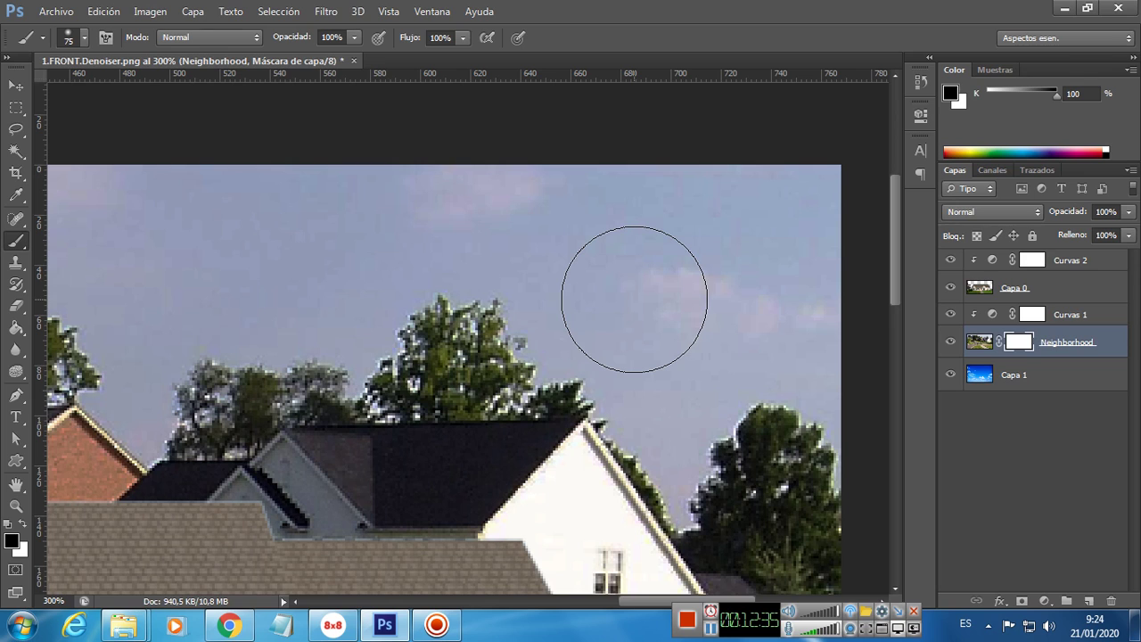
# - Mask out the sky above the trees and houses on the right of the Neighborhood photo with a soft 36 px brush
pyautogui.rightClick(642, 299)
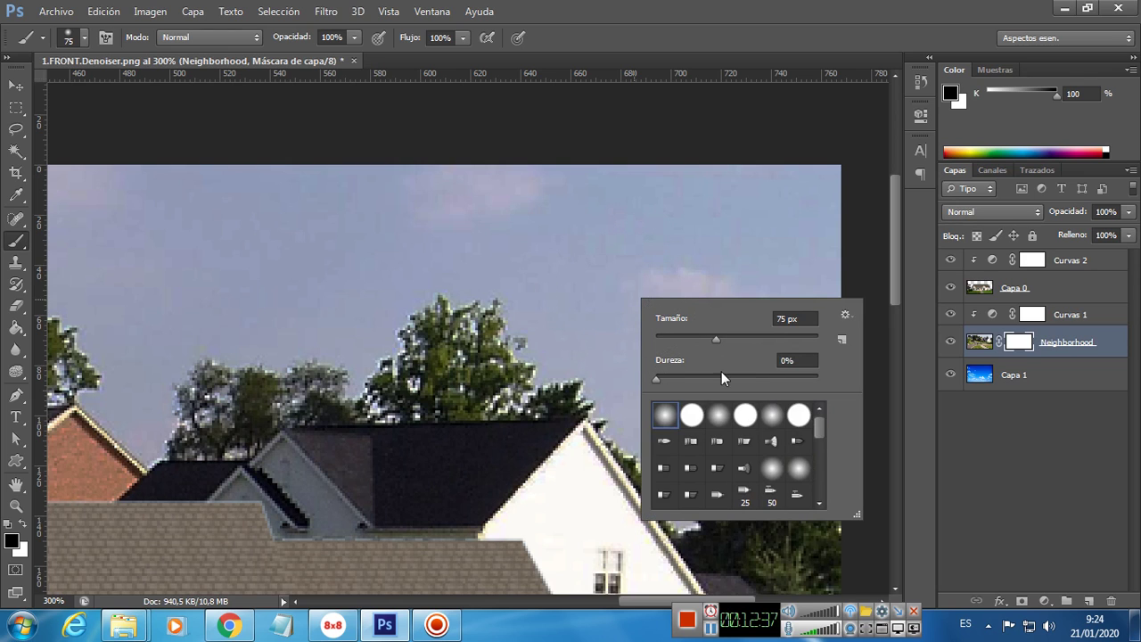
pyautogui.click(686, 338)
pyautogui.moveTo(628, 218)
pyautogui.mouseDown()
pyautogui.moveTo(846, 200)
pyautogui.moveTo(533, 200)
pyautogui.moveTo(700, 194)
pyautogui.moveTo(460, 210)
pyautogui.moveTo(720, 199)
pyautogui.moveTo(373, 210)
pyautogui.moveTo(333, 200)
pyautogui.moveTo(520, 199)
pyautogui.moveTo(77, 191)
pyautogui.mouseUp()
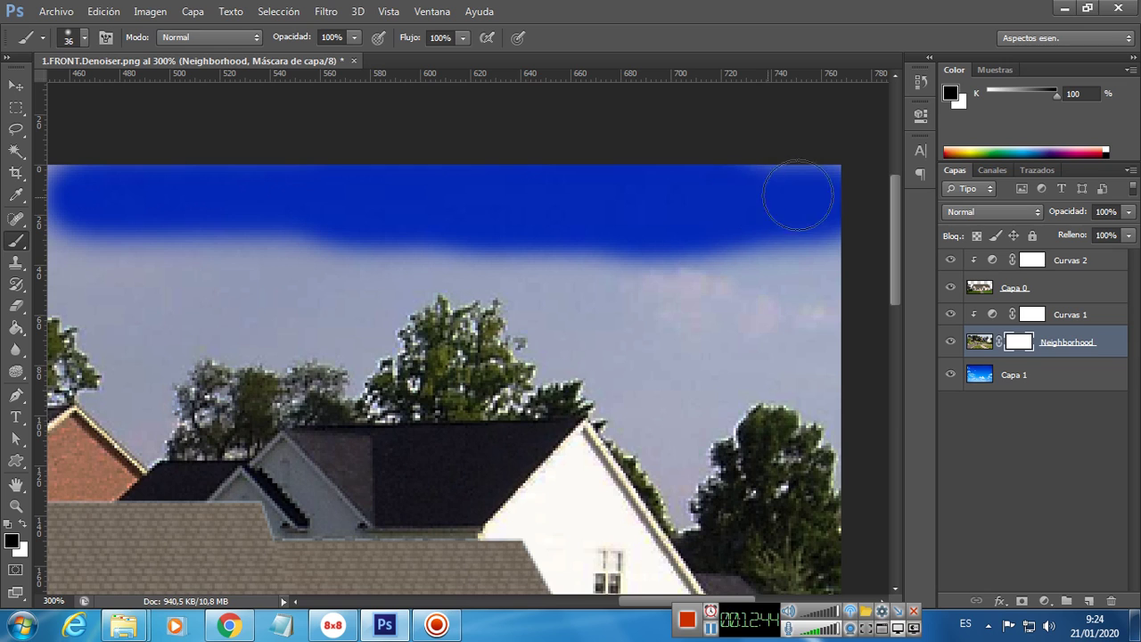
pyautogui.moveTo(843, 230)
pyautogui.mouseDown()
pyautogui.moveTo(835, 371)
pyautogui.moveTo(845, 397)
pyautogui.moveTo(798, 276)
pyautogui.moveTo(737, 374)
pyautogui.moveTo(816, 287)
pyautogui.moveTo(777, 359)
pyautogui.moveTo(764, 268)
pyautogui.moveTo(642, 296)
pyautogui.moveTo(778, 250)
pyautogui.moveTo(679, 279)
pyautogui.moveTo(558, 289)
pyautogui.moveTo(472, 254)
pyautogui.moveTo(346, 259)
pyautogui.moveTo(621, 271)
pyautogui.moveTo(616, 301)
pyautogui.moveTo(549, 309)
pyautogui.moveTo(565, 346)
pyautogui.moveTo(655, 395)
pyautogui.moveTo(681, 463)
pyautogui.moveTo(688, 321)
pyautogui.moveTo(677, 340)
pyautogui.moveTo(698, 369)
pyautogui.moveTo(811, 368)
pyautogui.moveTo(841, 387)
pyautogui.moveTo(868, 437)
pyautogui.moveTo(866, 472)
pyautogui.moveTo(861, 425)
pyautogui.moveTo(834, 399)
pyautogui.moveTo(790, 387)
pyautogui.moveTo(759, 395)
pyautogui.moveTo(688, 454)
pyautogui.moveTo(620, 403)
pyautogui.moveTo(607, 375)
pyautogui.moveTo(558, 357)
pyautogui.moveTo(483, 272)
pyautogui.moveTo(412, 288)
pyautogui.moveTo(362, 351)
pyautogui.moveTo(324, 331)
pyautogui.moveTo(332, 287)
pyautogui.moveTo(298, 308)
pyautogui.moveTo(359, 300)
pyautogui.moveTo(313, 296)
pyautogui.moveTo(278, 253)
pyautogui.moveTo(164, 240)
pyautogui.moveTo(234, 256)
pyautogui.moveTo(321, 254)
pyautogui.moveTo(659, 197)
pyautogui.mouseUp()
pyautogui.moveTo(636, 247)
pyautogui.mouseDown()
pyautogui.moveTo(552, 235)
pyautogui.moveTo(631, 224)
pyautogui.moveTo(680, 236)
pyautogui.moveTo(718, 186)
pyautogui.moveTo(619, 214)
pyautogui.moveTo(522, 367)
pyautogui.moveTo(533, 295)
pyautogui.moveTo(524, 211)
pyautogui.moveTo(429, 176)
pyautogui.moveTo(494, 141)
pyautogui.moveTo(178, 126)
pyautogui.moveTo(136, 139)
pyautogui.moveTo(177, 162)
pyautogui.moveTo(198, 201)
pyautogui.moveTo(218, 204)
pyautogui.moveTo(304, 169)
pyautogui.moveTo(370, 201)
pyautogui.moveTo(445, 205)
pyautogui.moveTo(355, 188)
pyautogui.moveTo(448, 170)
pyautogui.moveTo(353, 137)
pyautogui.moveTo(230, 152)
pyautogui.moveTo(238, 183)
pyautogui.moveTo(362, 200)
pyautogui.moveTo(347, 282)
pyautogui.moveTo(298, 213)
pyautogui.moveTo(480, 222)
pyautogui.moveTo(537, 262)
pyautogui.moveTo(576, 193)
pyautogui.moveTo(507, 193)
pyautogui.mouseUp()
# - Continue masking the photo's sky with the soft brush down to the treetops on the left side of the image
pyautogui.scroll(3, 438, 222)
pyautogui.hscroll(-8, 437, 222)
pyautogui.moveTo(509, 276)
pyautogui.mouseDown()
pyautogui.moveTo(419, 235)
pyautogui.moveTo(300, 264)
pyautogui.moveTo(598, 229)
pyautogui.mouseUp()
pyautogui.moveTo(547, 196)
pyautogui.mouseDown()
pyautogui.moveTo(327, 199)
pyautogui.moveTo(655, 191)
pyautogui.moveTo(63, 205)
pyautogui.mouseUp()
pyautogui.moveTo(285, 239)
pyautogui.mouseDown()
pyautogui.moveTo(635, 239)
pyautogui.moveTo(580, 246)
pyautogui.moveTo(823, 228)
pyautogui.moveTo(359, 196)
pyautogui.moveTo(273, 242)
pyautogui.moveTo(311, 251)
pyautogui.moveTo(357, 234)
pyautogui.moveTo(291, 191)
pyautogui.mouseUp()
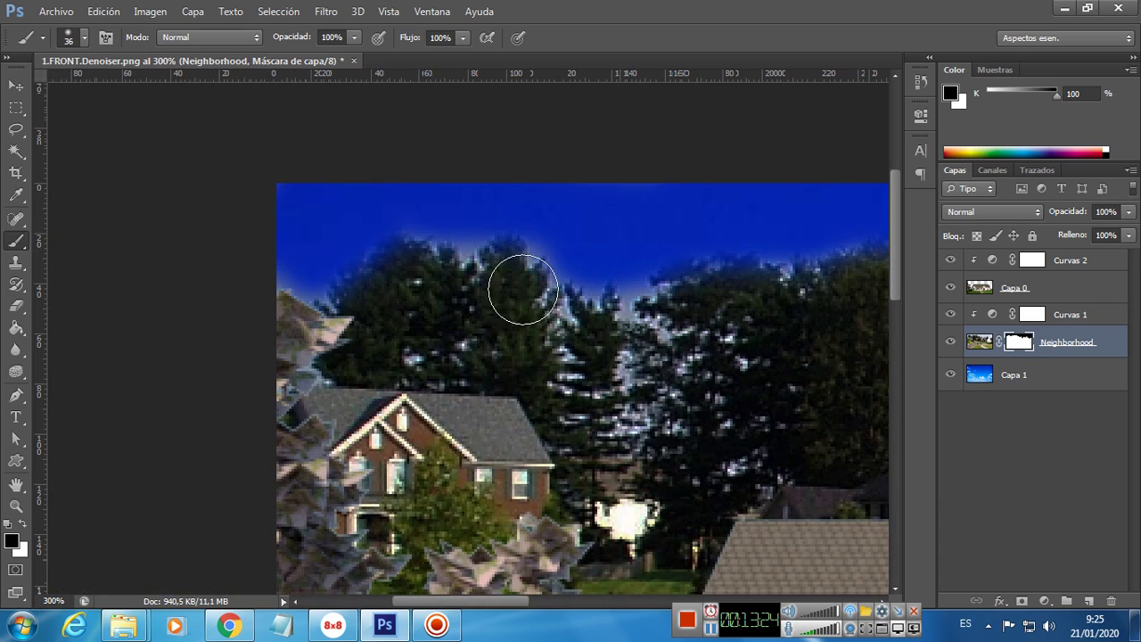
# - Scale the blue sky layer Capa 1 down to about 38% and center it behind the house composition
pyautogui.press('z')
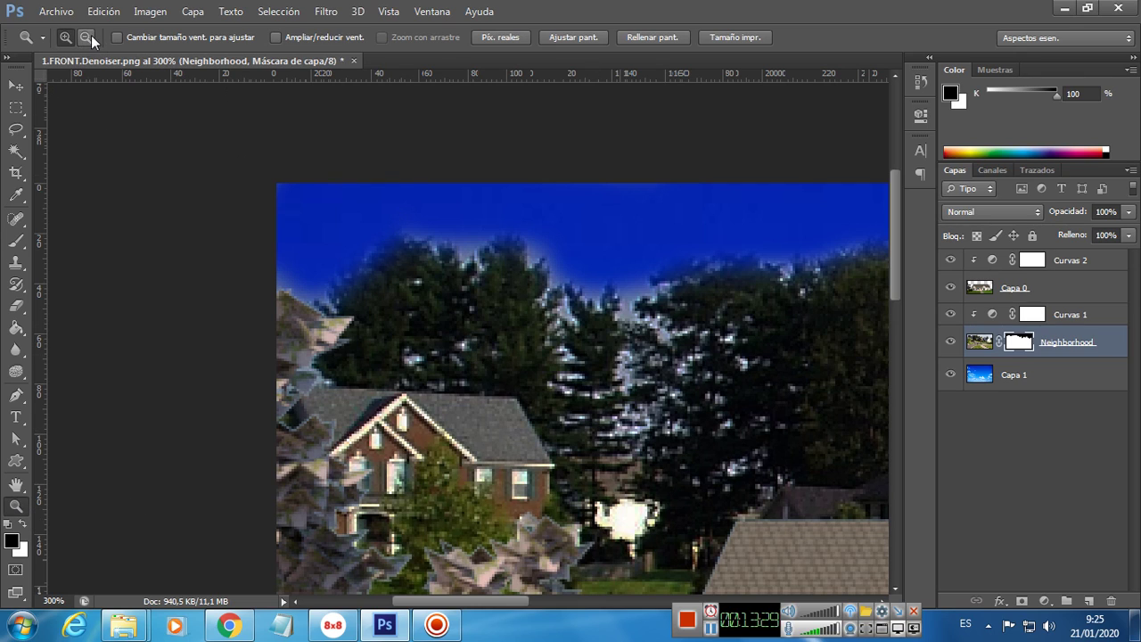
pyautogui.keyDown('alt'); pyautogui.click(578, 304); pyautogui.keyUp('alt')
pyautogui.keyDown('alt'); pyautogui.click(630, 353); pyautogui.keyUp('alt')
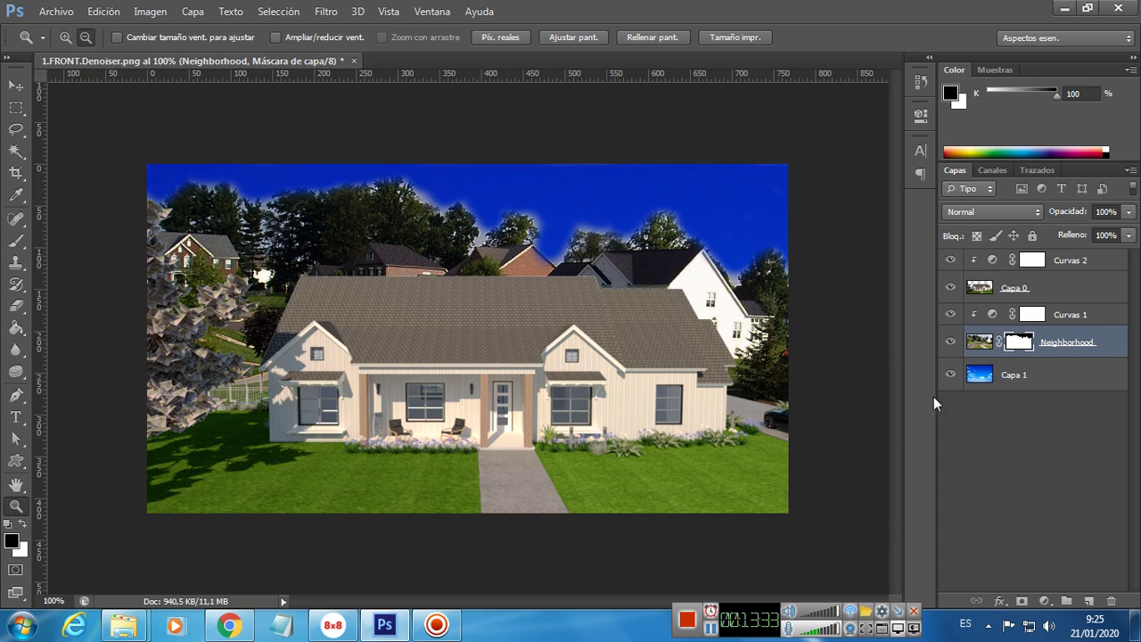
pyautogui.click(1027, 383)
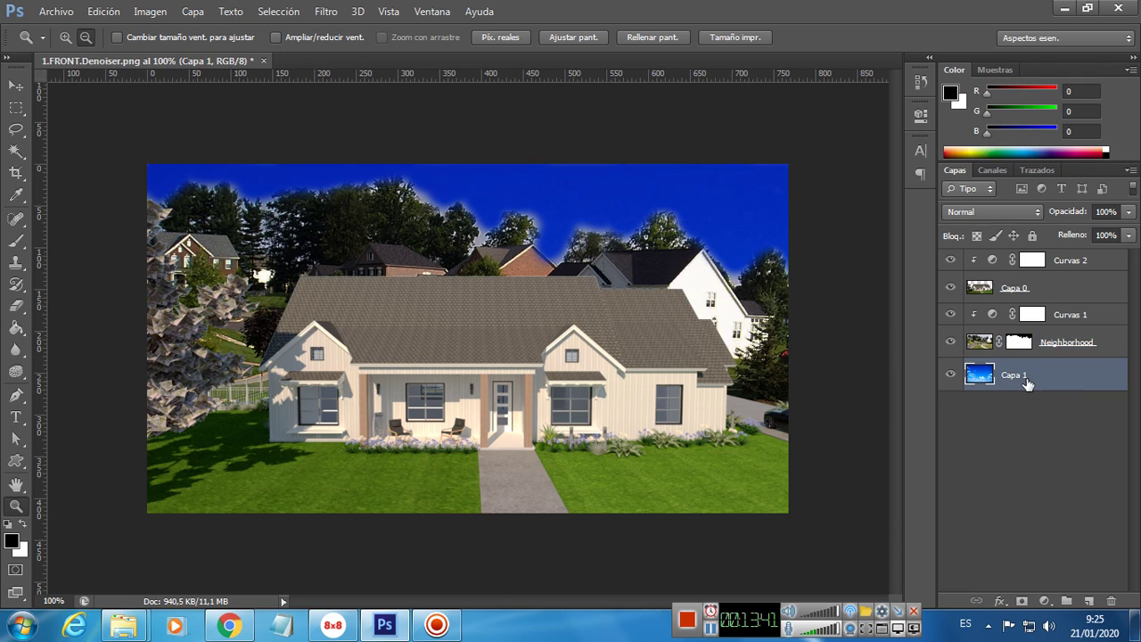
pyautogui.hotkey('ctrl', 't')
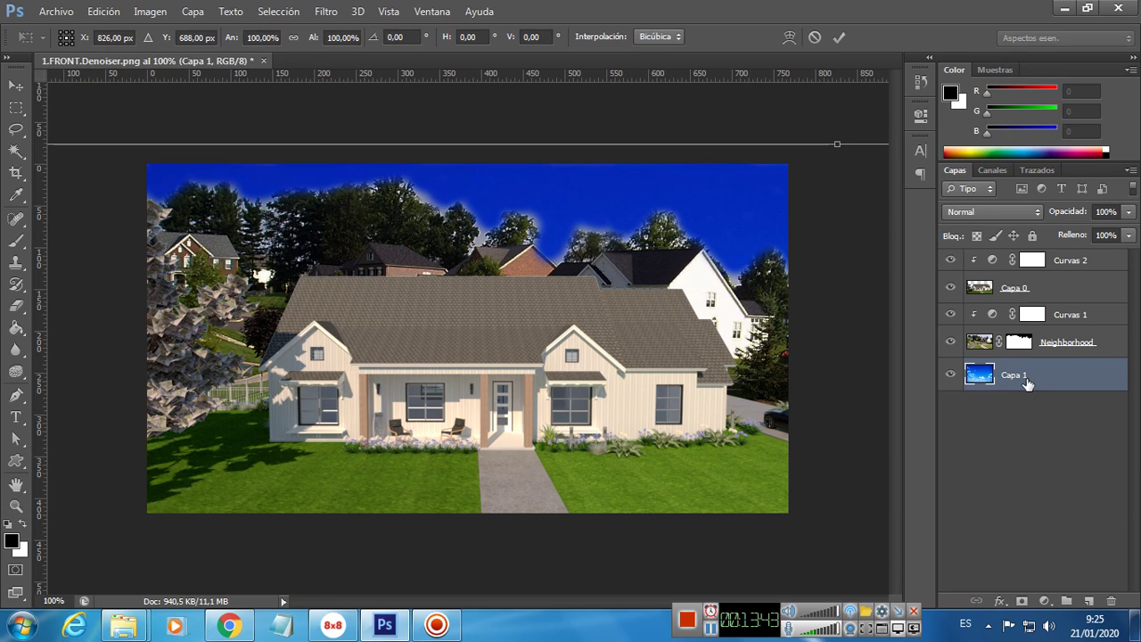
pyautogui.moveTo(109, 177); pyautogui.dragTo(729, 484)
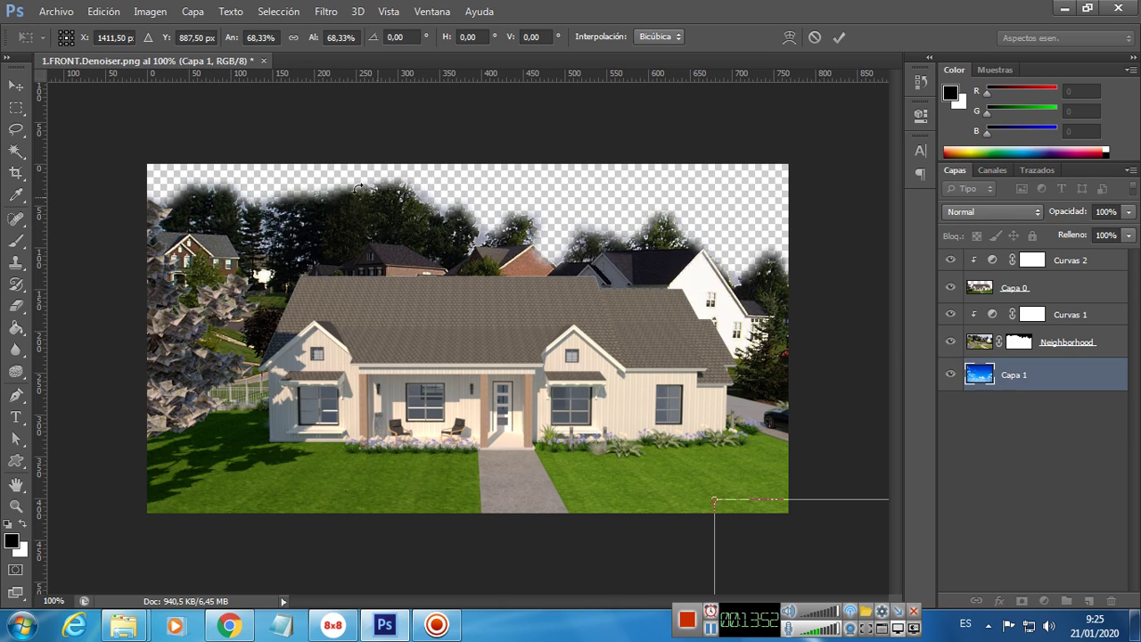
pyautogui.moveTo(793, 548); pyautogui.dragTo(206, 186)
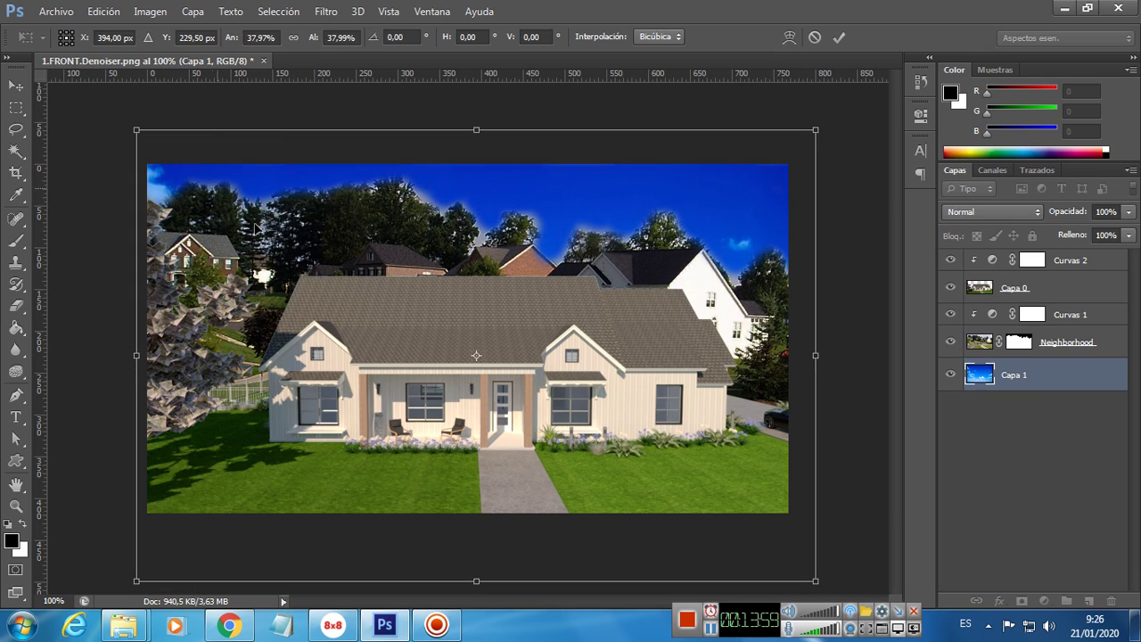
# - Move the sky up until its clouds lie behind the treetops, rotate it about -5.5°, and apply the transform
pyautogui.moveTo(410, 363); pyautogui.dragTo(401, 196)
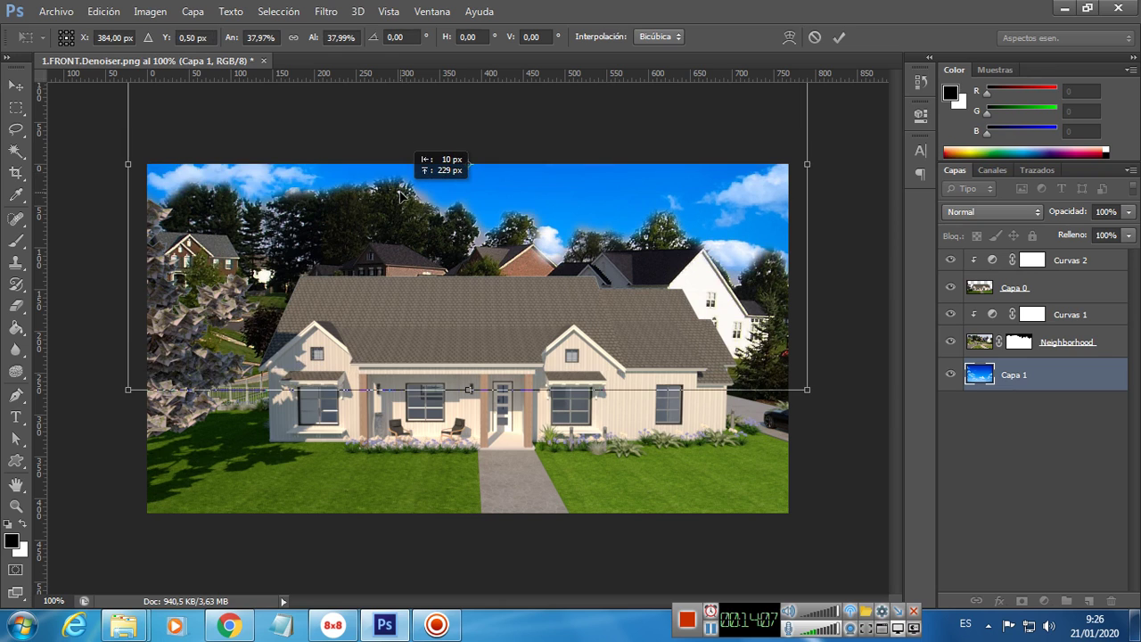
pyautogui.moveTo(837, 403); pyautogui.dragTo(847, 360)
pyautogui.moveTo(656, 300); pyautogui.dragTo(652, 287)
pyautogui.press('z')
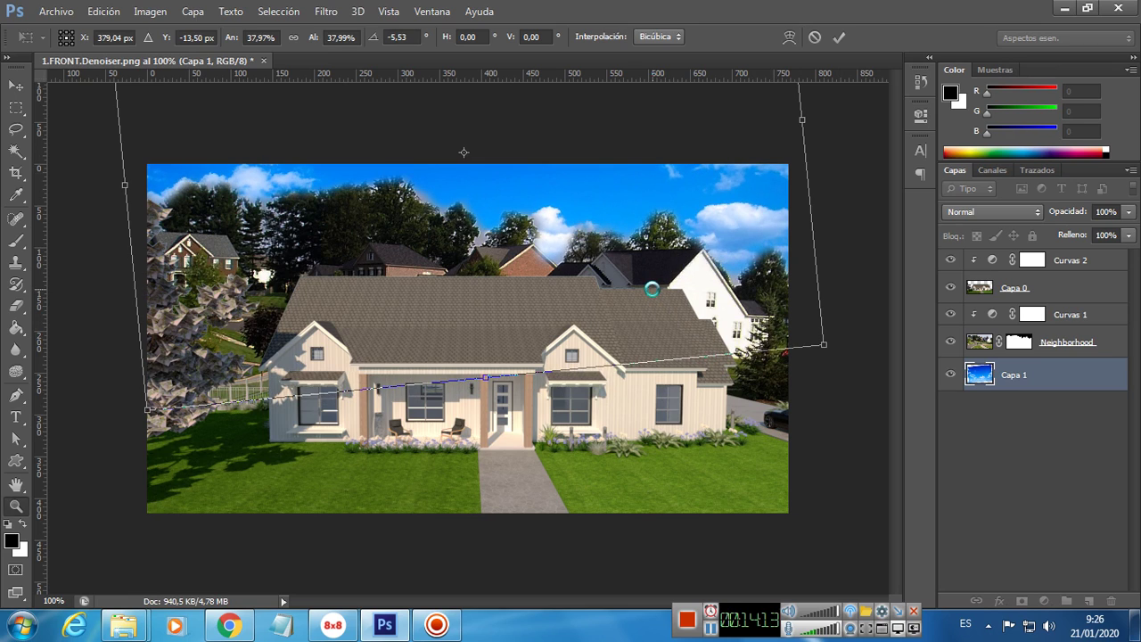
pyautogui.press('Escape')
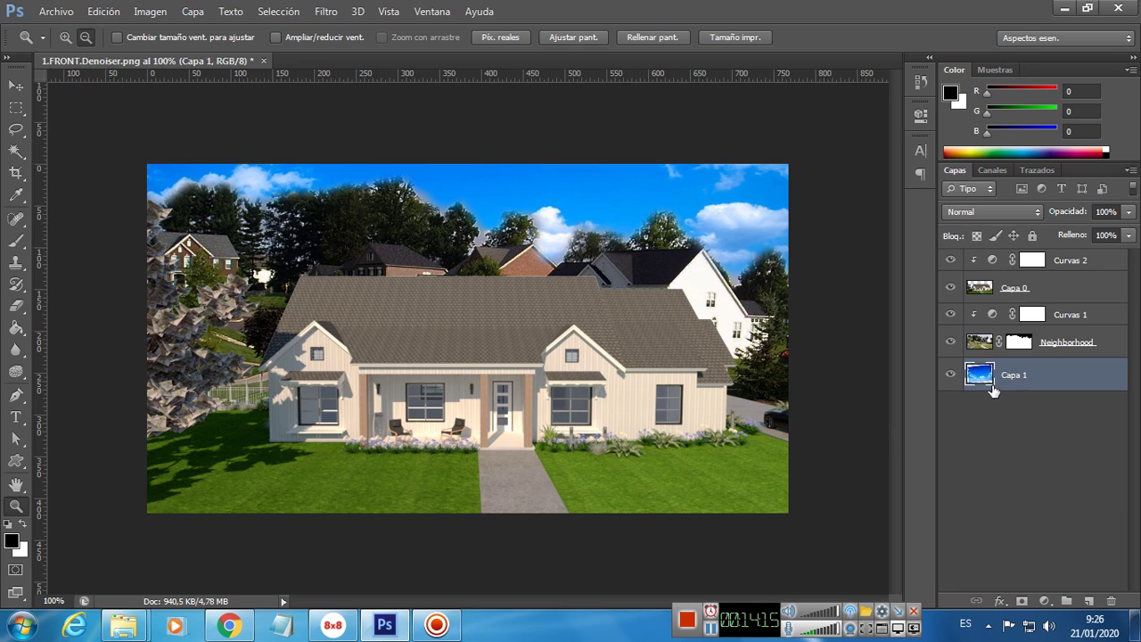
# - Add a Curves adjustment layer above the sky layer and clip it to that layer
pyautogui.click(1045, 603)
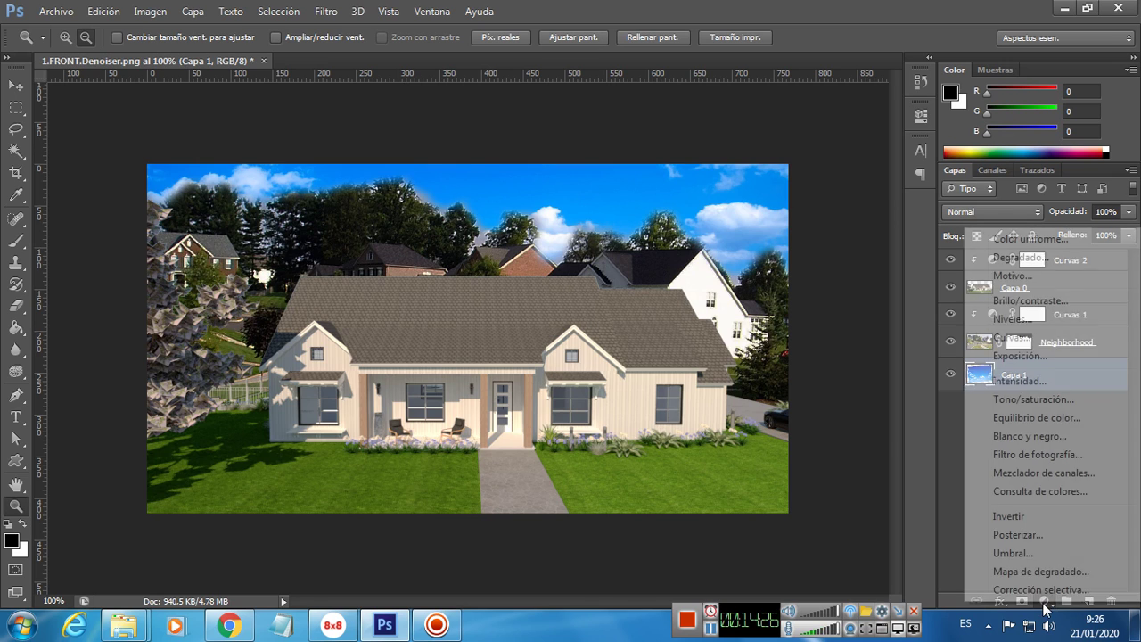
pyautogui.click(1016, 338)
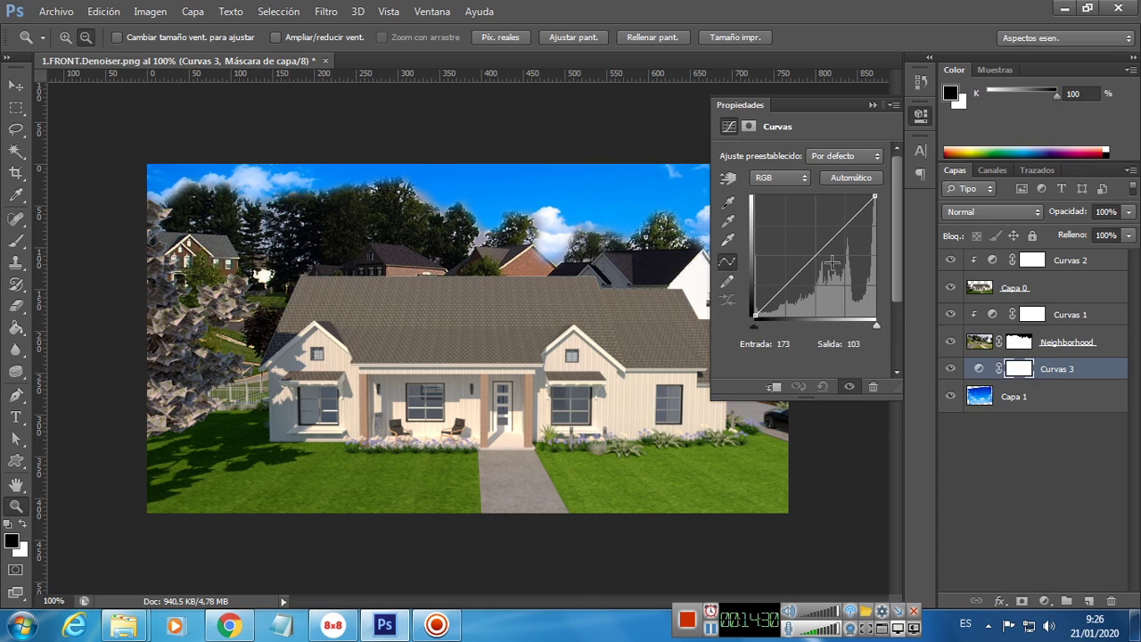
pyautogui.click(775, 388)
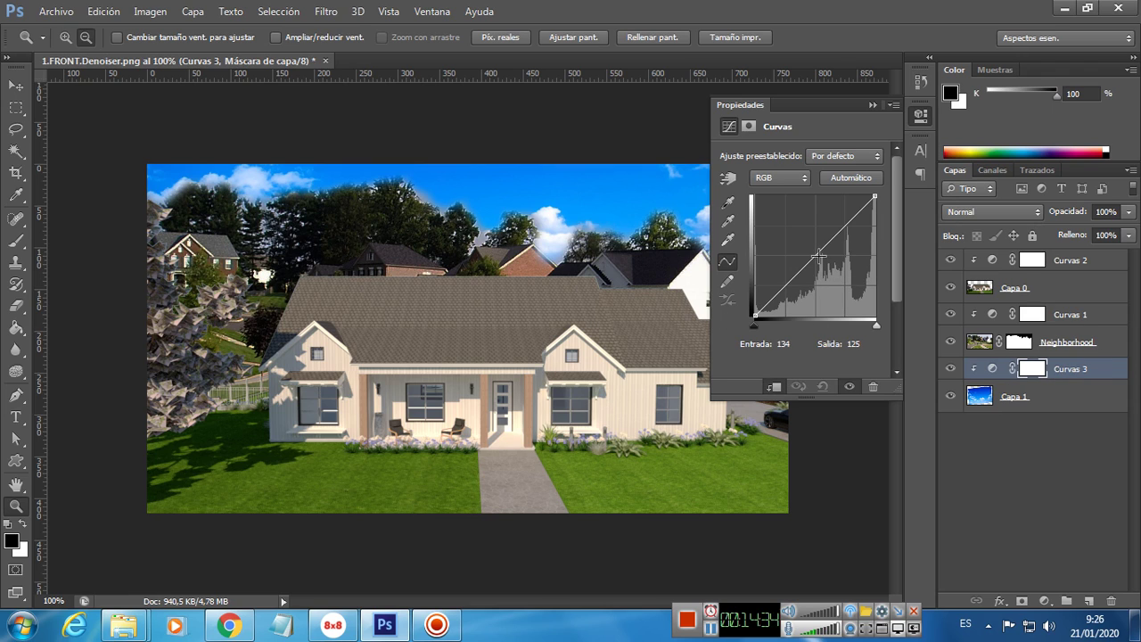
# - Darken the sky's curve with a lowered shadow point, a midtone point at input 154/output 89, and a highlight point at 222/159
pyautogui.moveTo(817, 256); pyautogui.dragTo(829, 264)
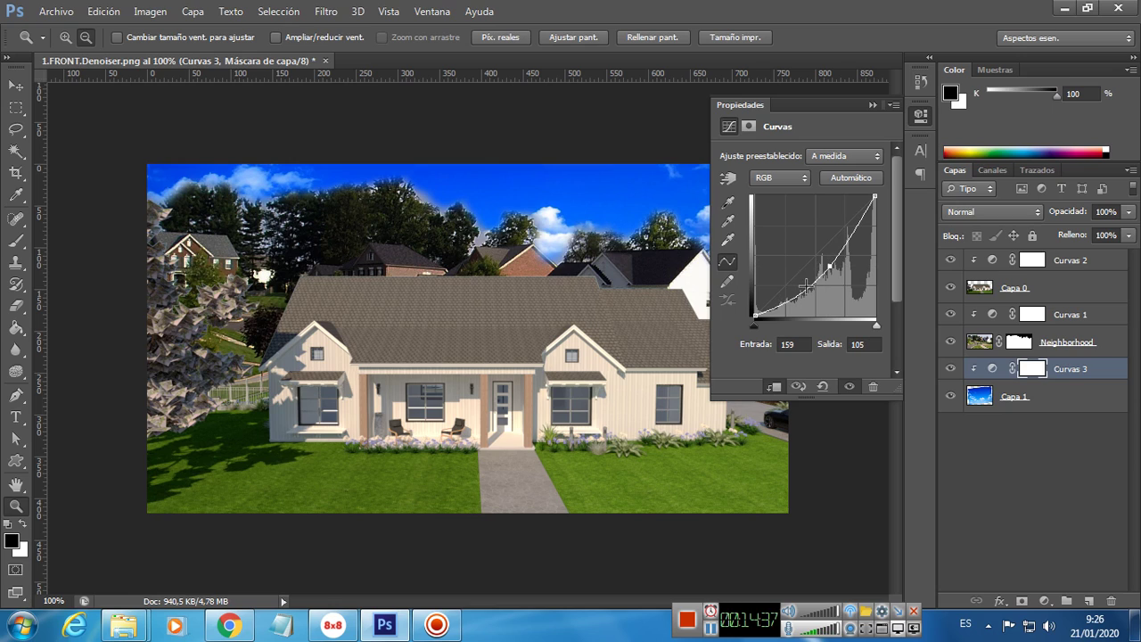
pyautogui.moveTo(793, 294)
pyautogui.mouseDown()
pyautogui.moveTo(812, 301)
pyautogui.moveTo(804, 293)
pyautogui.mouseUp()
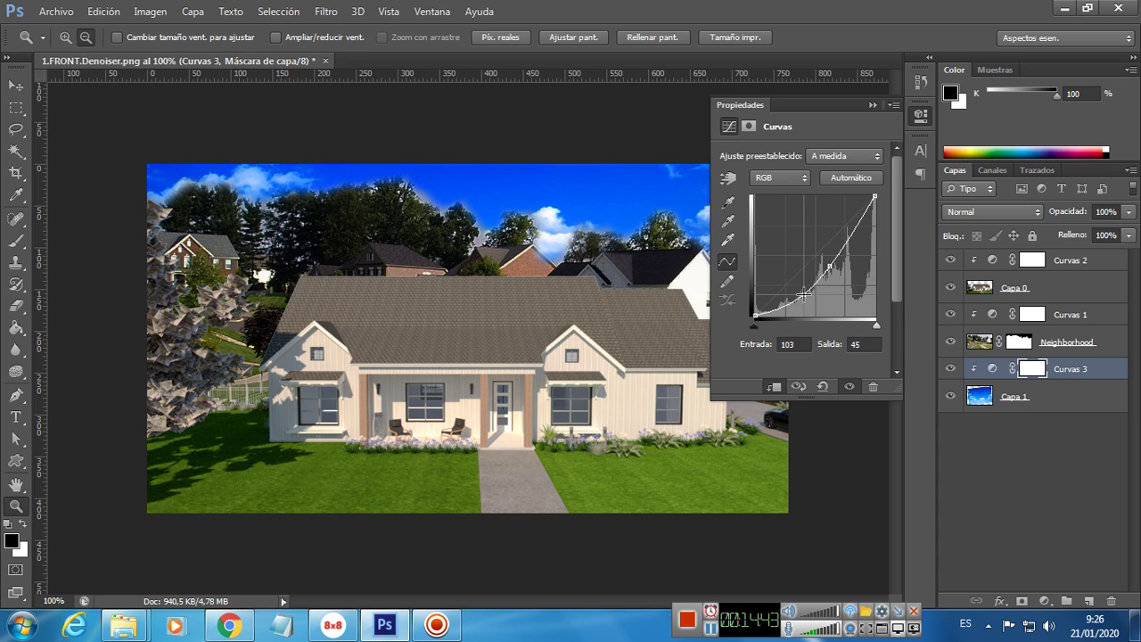
pyautogui.moveTo(849, 241)
pyautogui.mouseDown()
pyautogui.moveTo(837, 273)
pyautogui.moveTo(854, 218)
pyautogui.moveTo(858, 249)
pyautogui.moveTo(859, 239)
pyautogui.mouseUp()
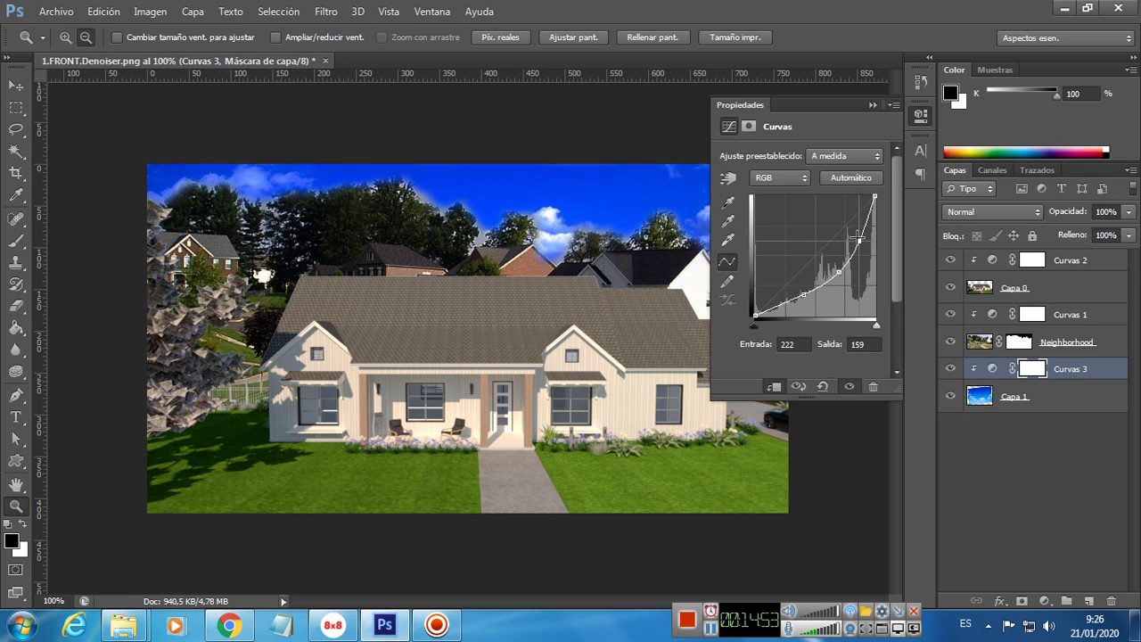
pyautogui.click(801, 298)
pyautogui.moveTo(839, 277); pyautogui.dragTo(828, 275)
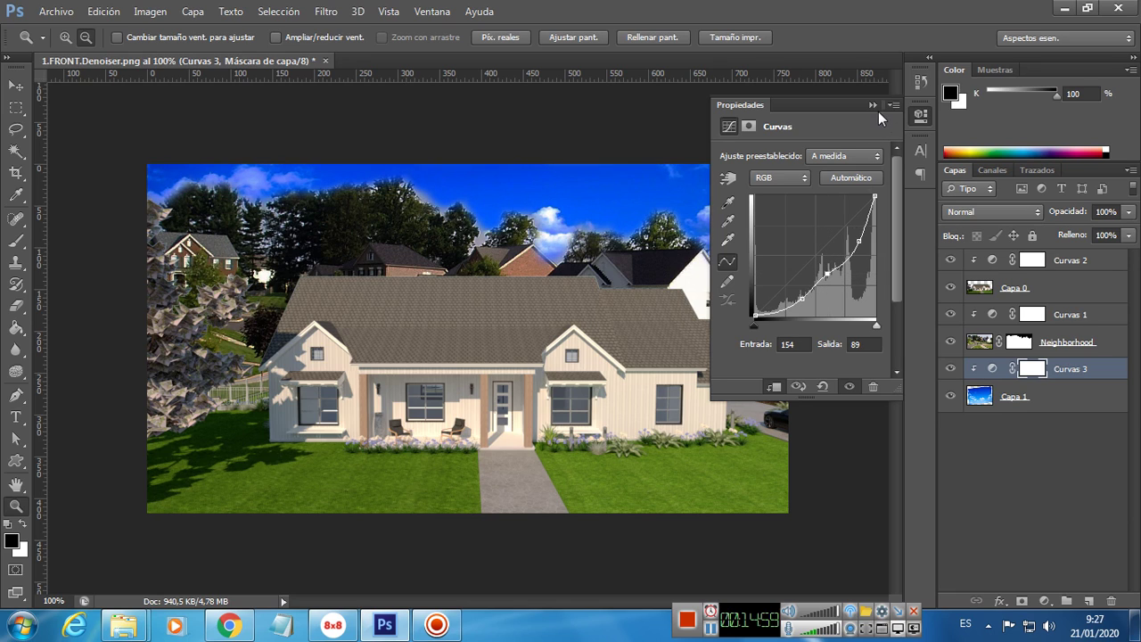
pyautogui.click(874, 106)
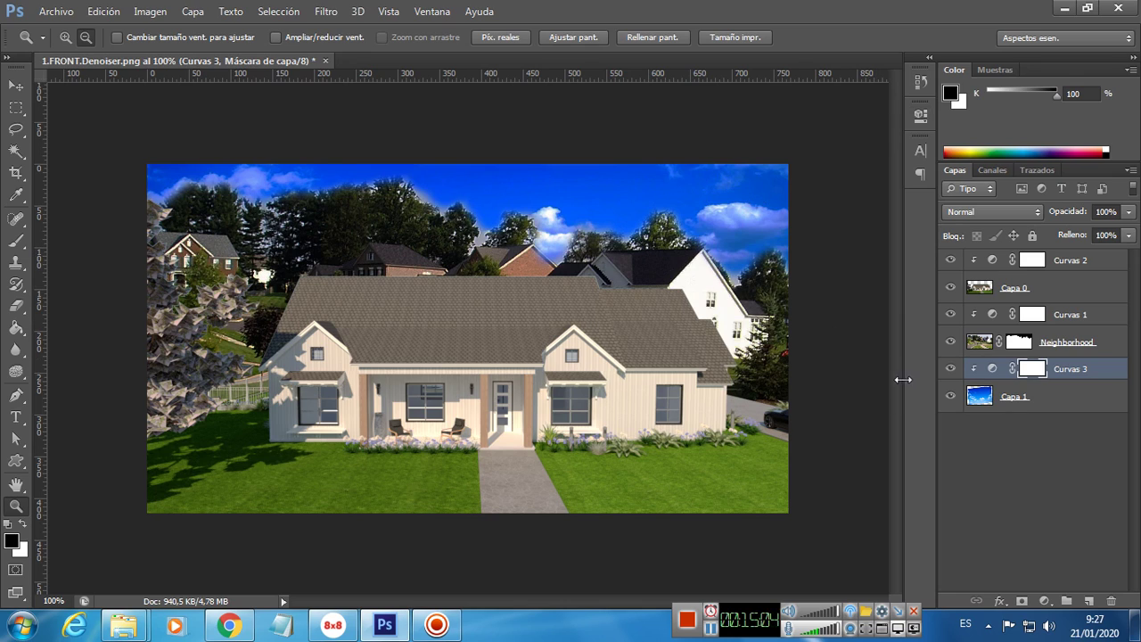
# - Add a Hue/Saturation adjustment clipped to the sky, with saturation -34 and lightness -28
pyautogui.click(1044, 602)
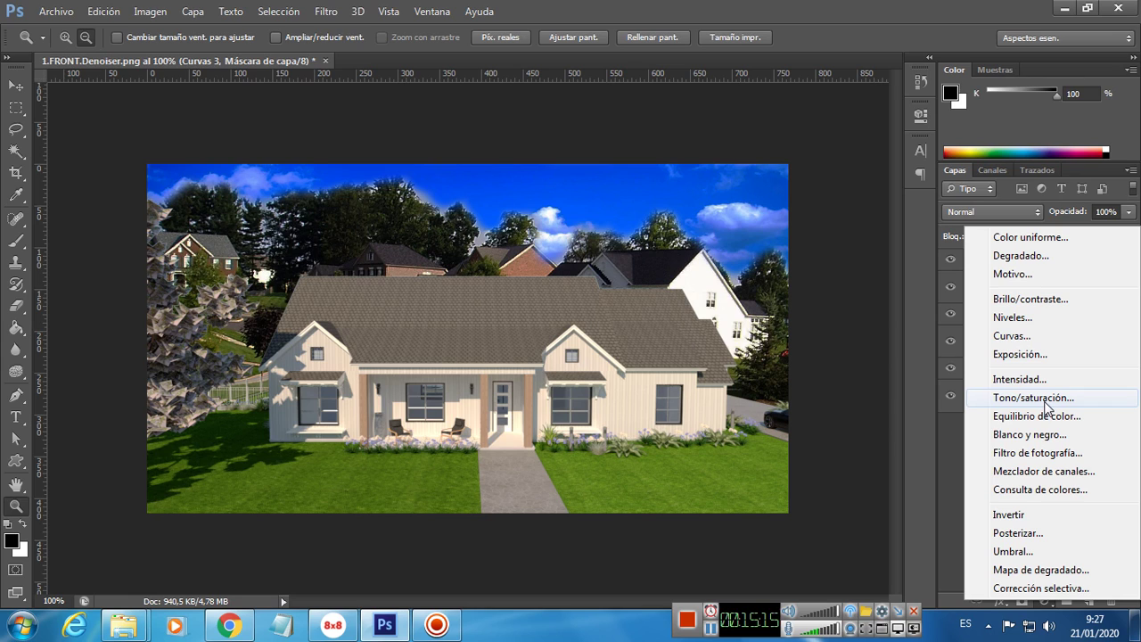
pyautogui.click(1047, 406)
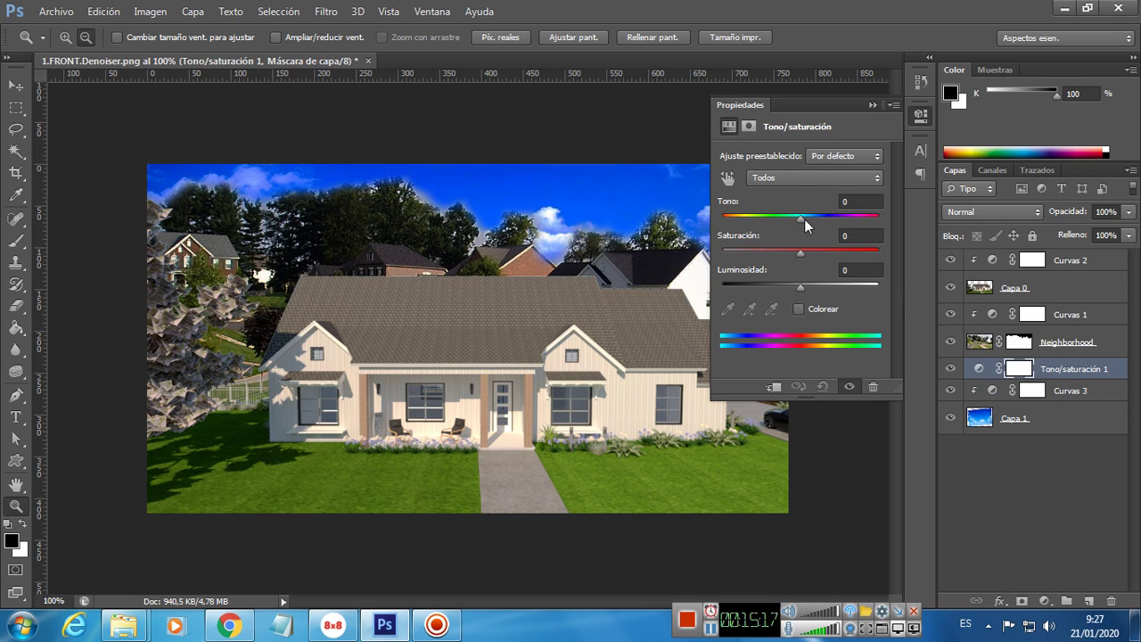
pyautogui.click(772, 390)
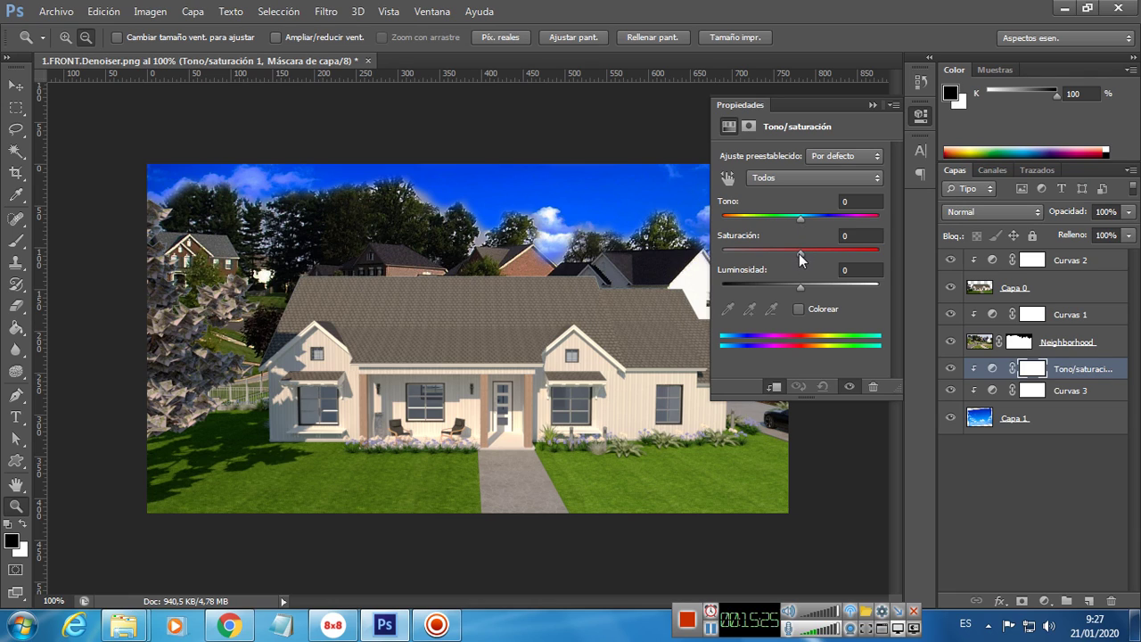
pyautogui.moveTo(800, 253); pyautogui.dragTo(772, 256)
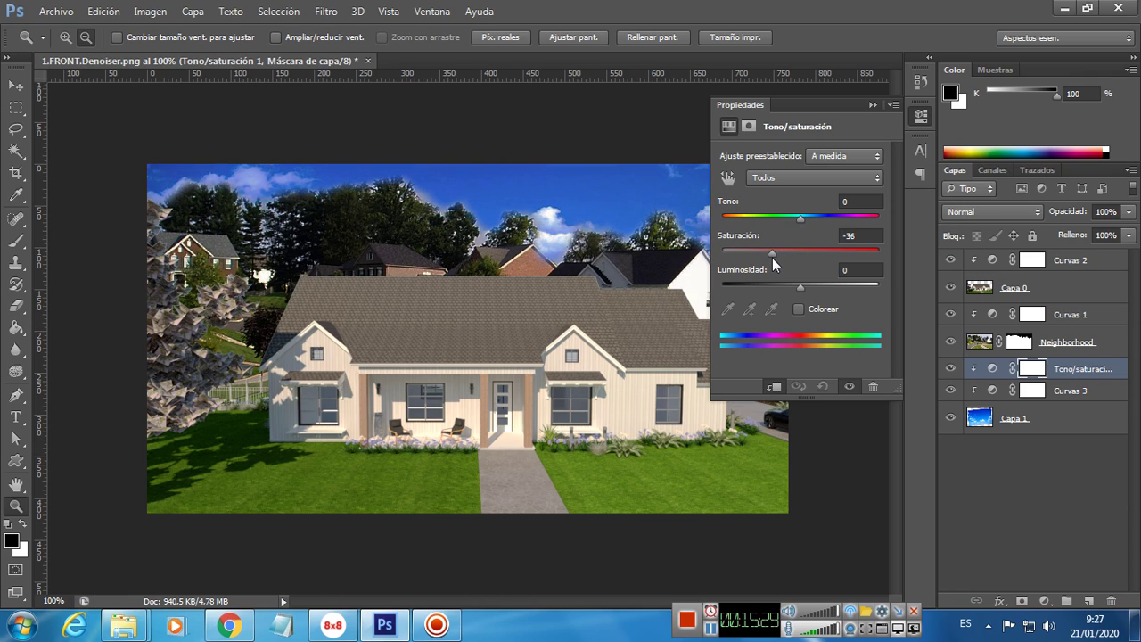
pyautogui.moveTo(774, 258); pyautogui.dragTo(775, 290)
pyautogui.click(798, 289)
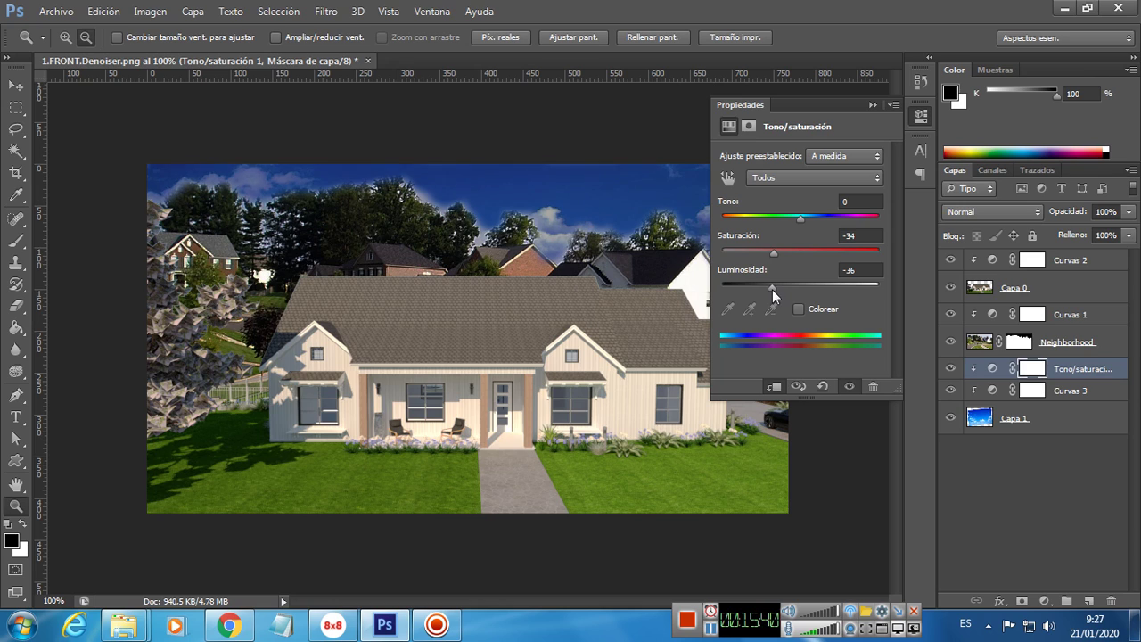
pyautogui.moveTo(770, 290); pyautogui.dragTo(776, 289)
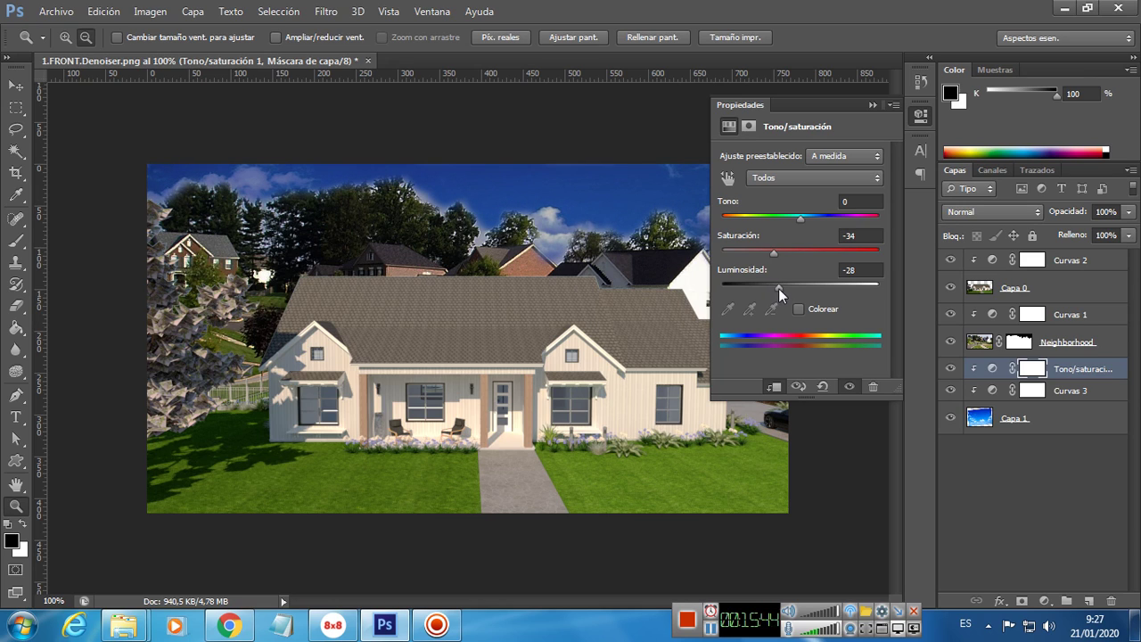
pyautogui.click(870, 104)
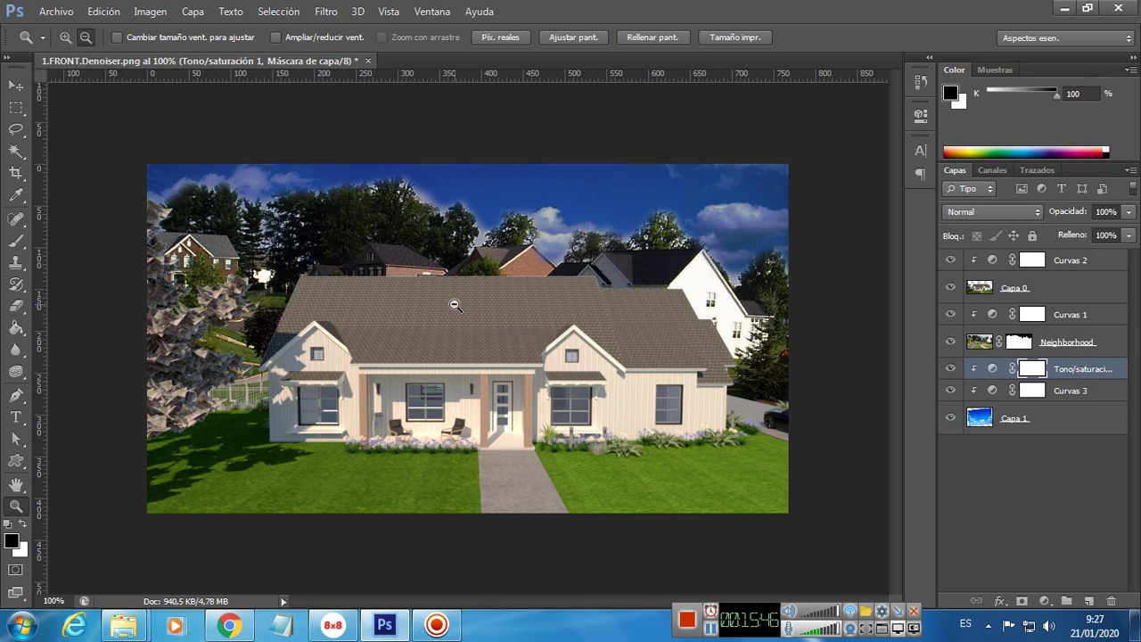
pyautogui.click(16, 86)
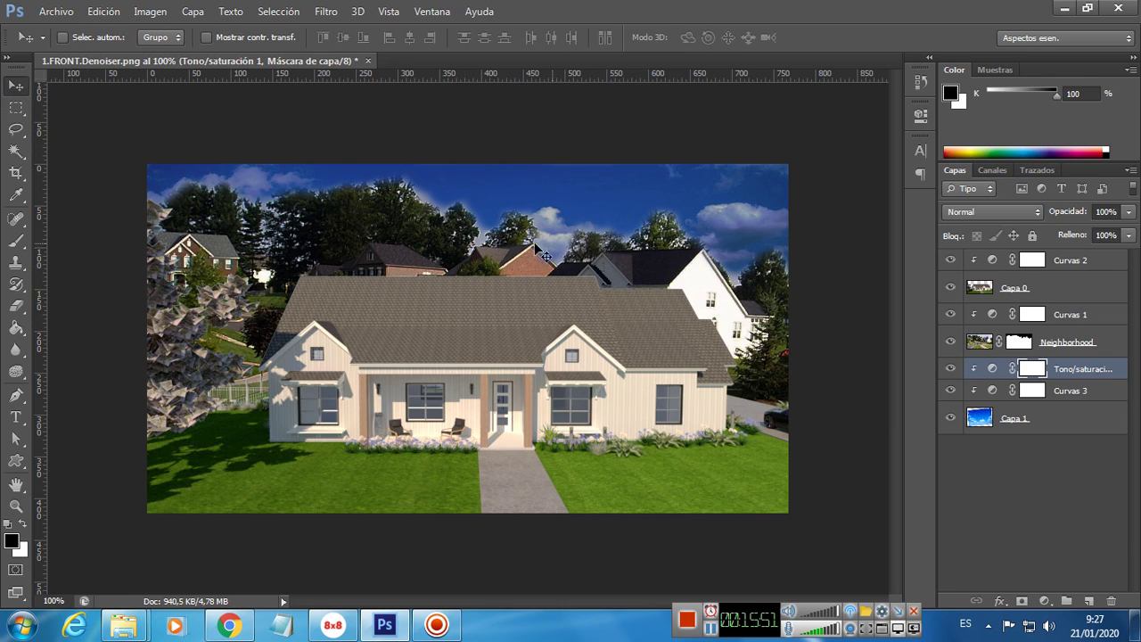
pyautogui.click(1059, 344)
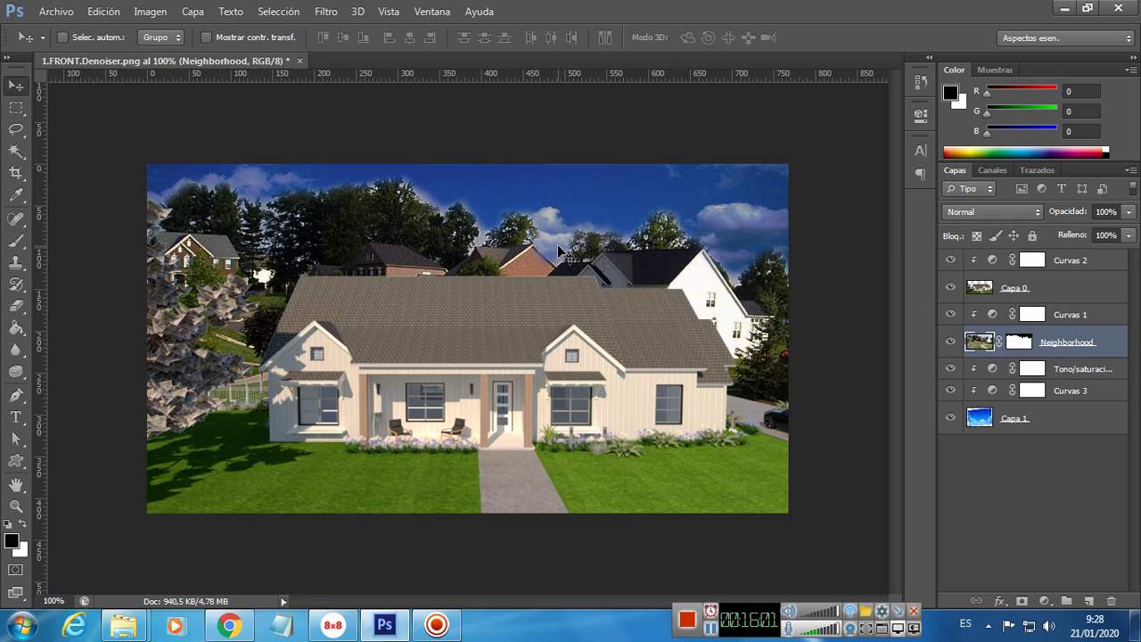
pyautogui.click(15, 242)
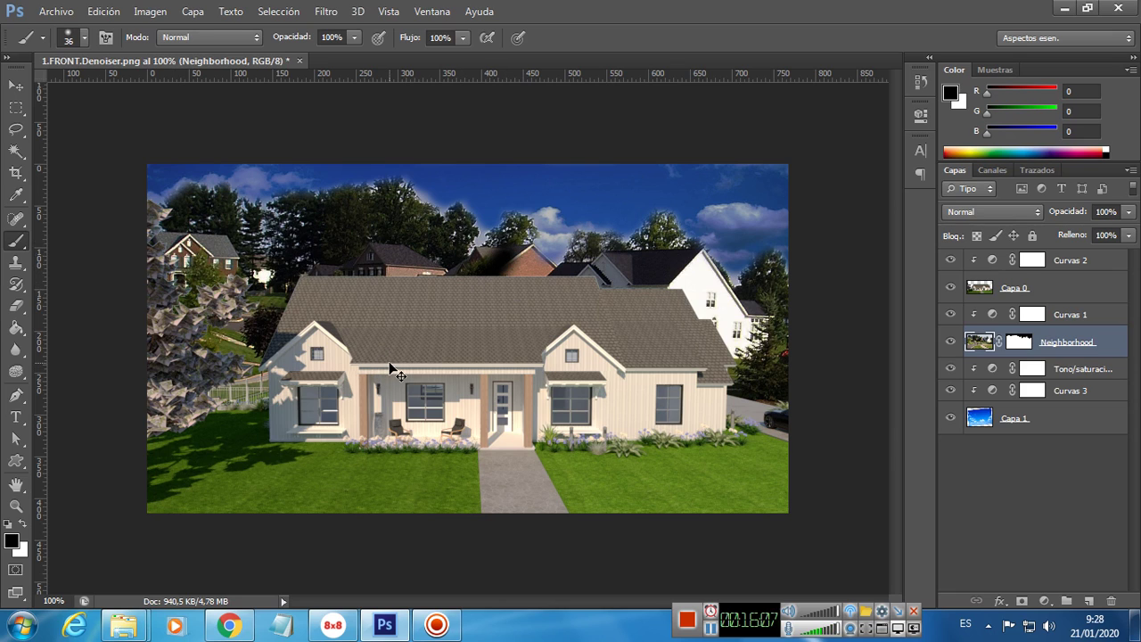
pyautogui.hotkey('alt', '[')
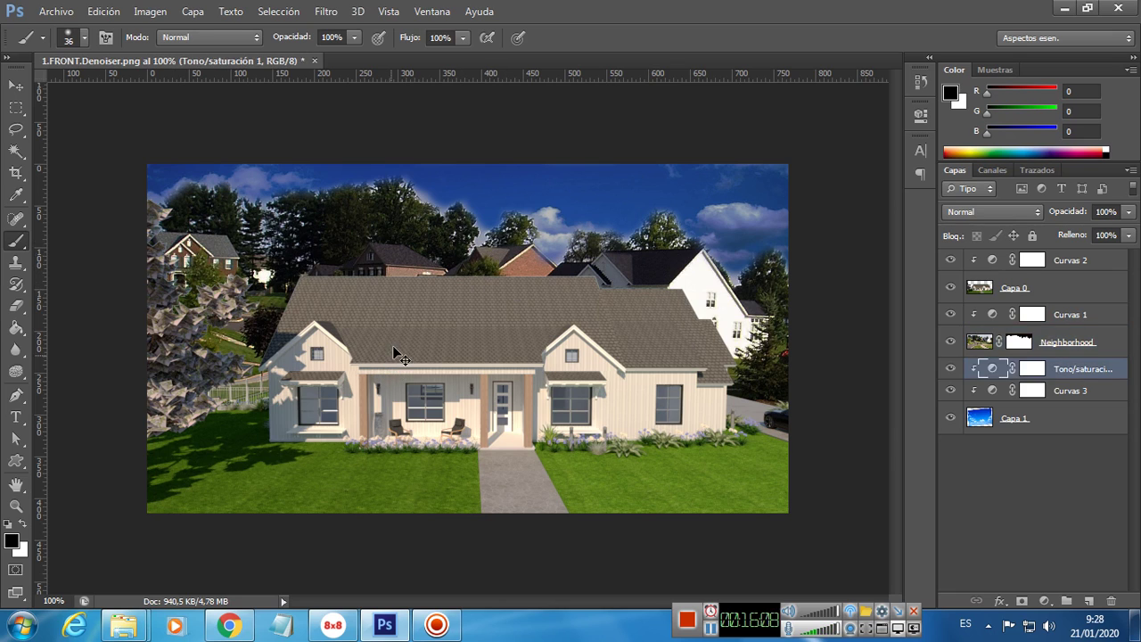
# - Move the Neighborhood layer slightly down so its houses sit lower behind the main roof
pyautogui.click(16, 84)
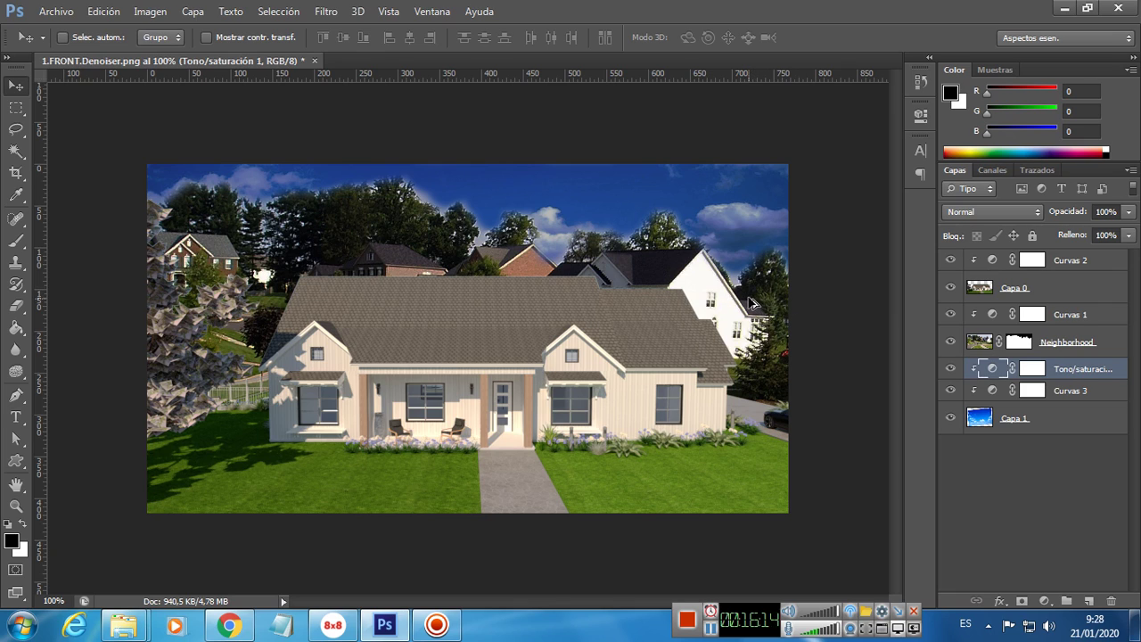
pyautogui.click(1057, 345)
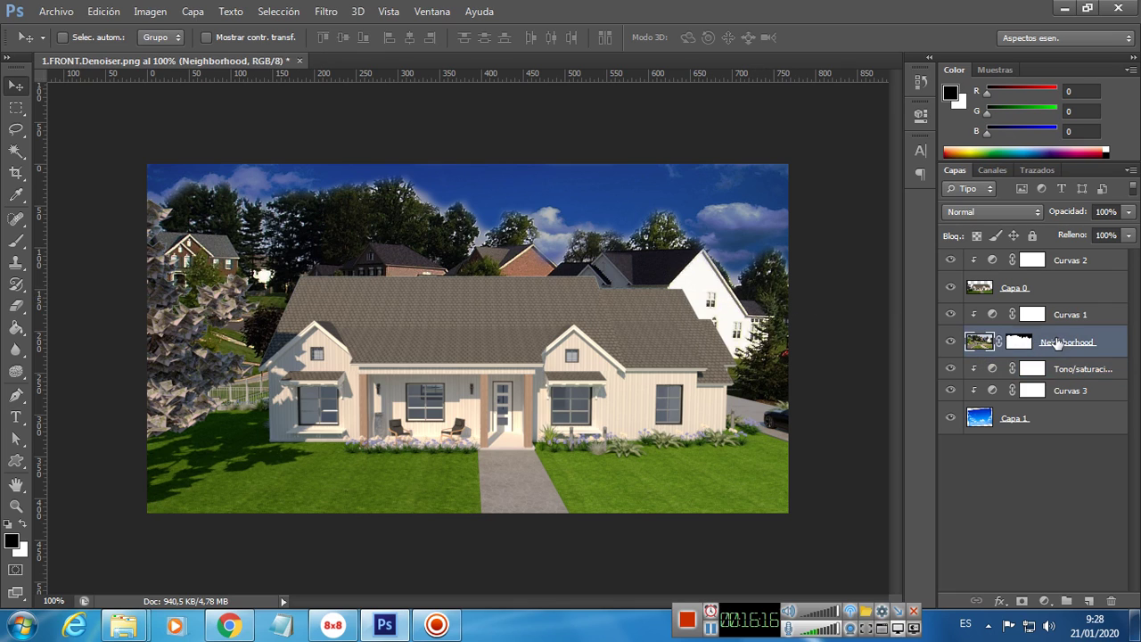
pyautogui.moveTo(556, 230)
pyautogui.mouseDown()
pyautogui.moveTo(557, 263)
pyautogui.moveTo(557, 250)
pyautogui.mouseUp()
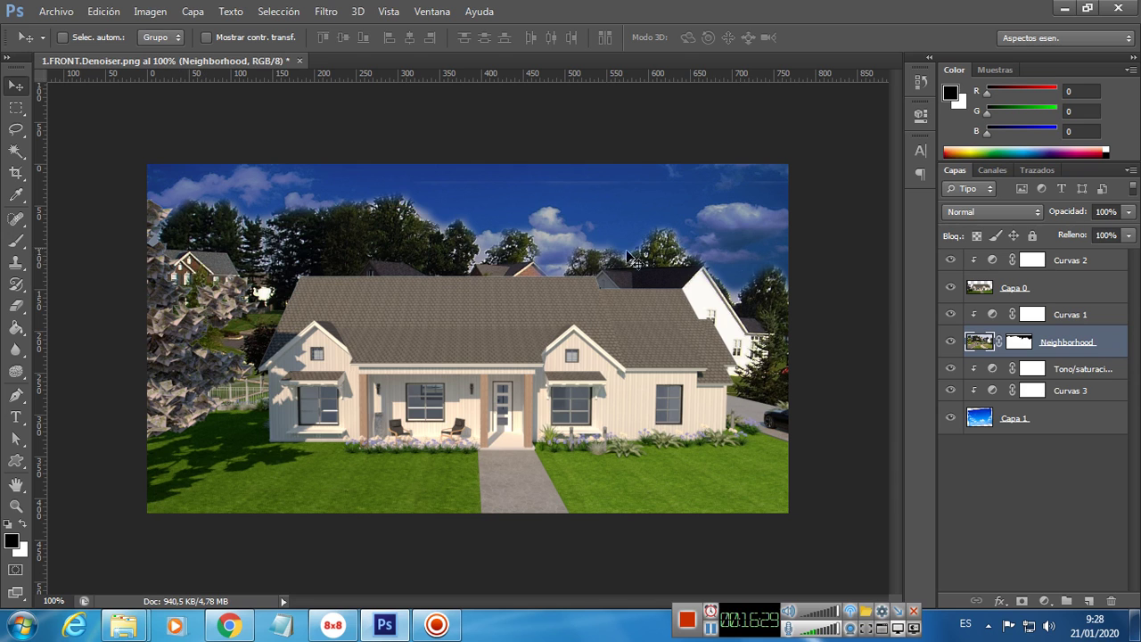
# - Flip the Neighborhood layer horizontally and shift it slightly down behind the house
pyautogui.click(105, 18)
pyautogui.moveTo(267, 322)
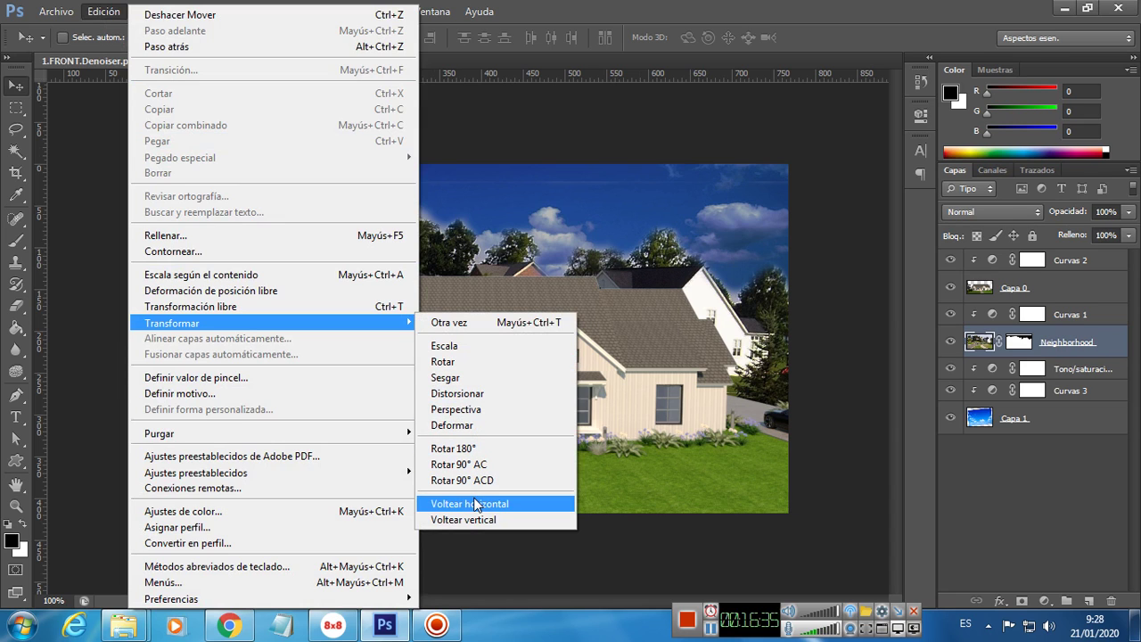
pyautogui.click(475, 505)
pyautogui.moveTo(612, 310); pyautogui.dragTo(621, 332)
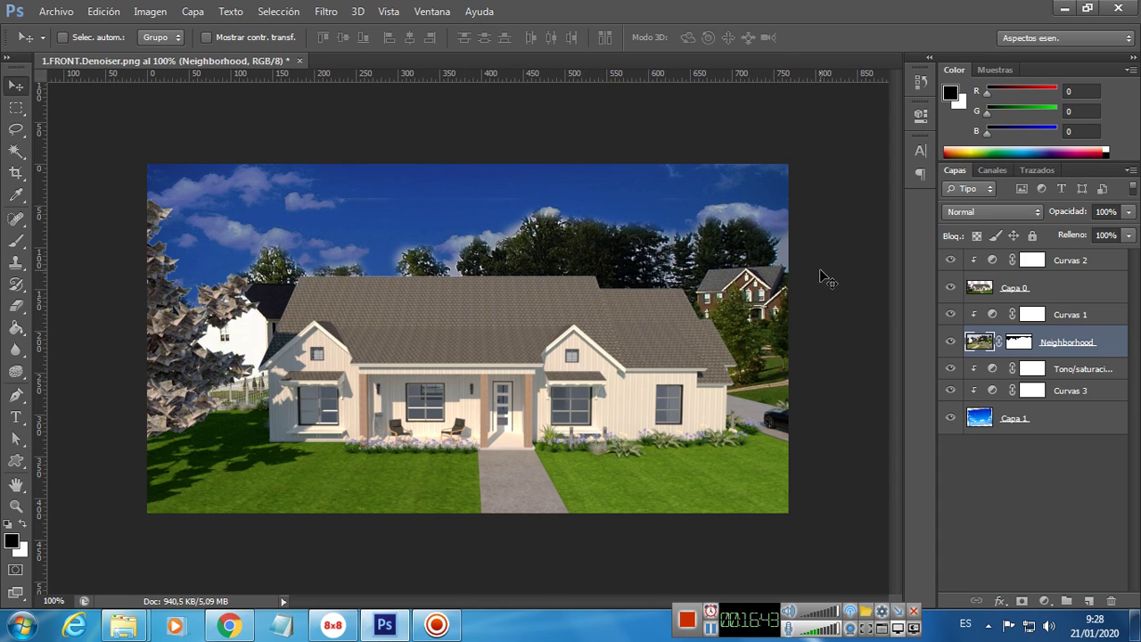
# - Rotate the flipped Neighborhood layer 2.79°, apply the transform, and raise the layer so its trees and roofs show above the main house
pyautogui.hotkey('ctrl', 't')
pyautogui.moveTo(820, 270); pyautogui.dragTo(825, 287)
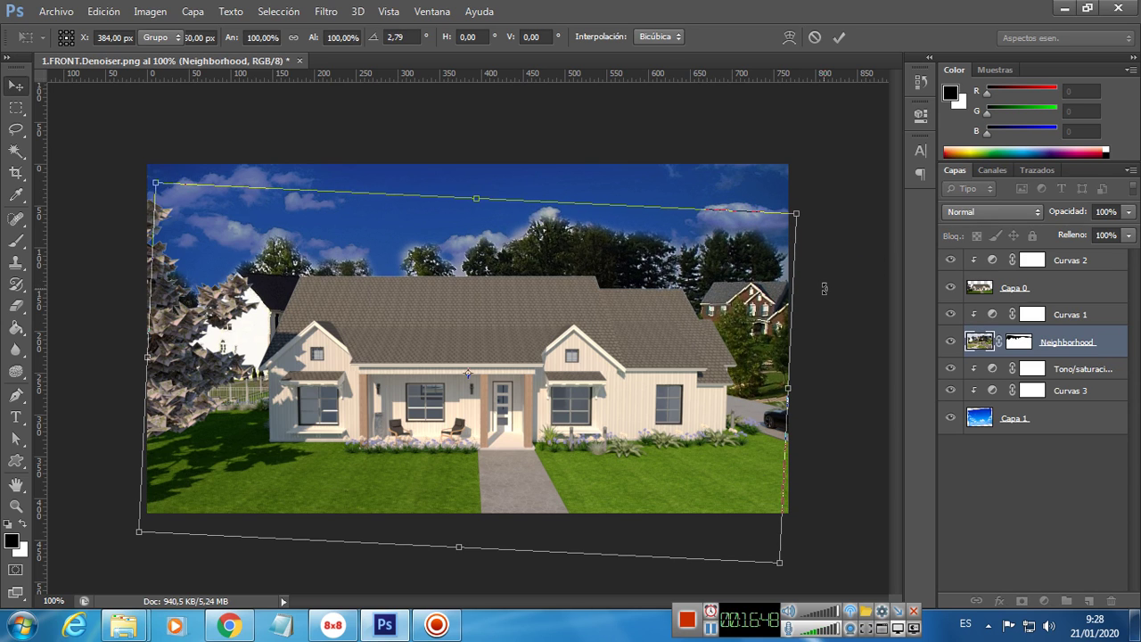
pyautogui.press('Escape')
pyautogui.moveTo(708, 332); pyautogui.dragTo(714, 320)
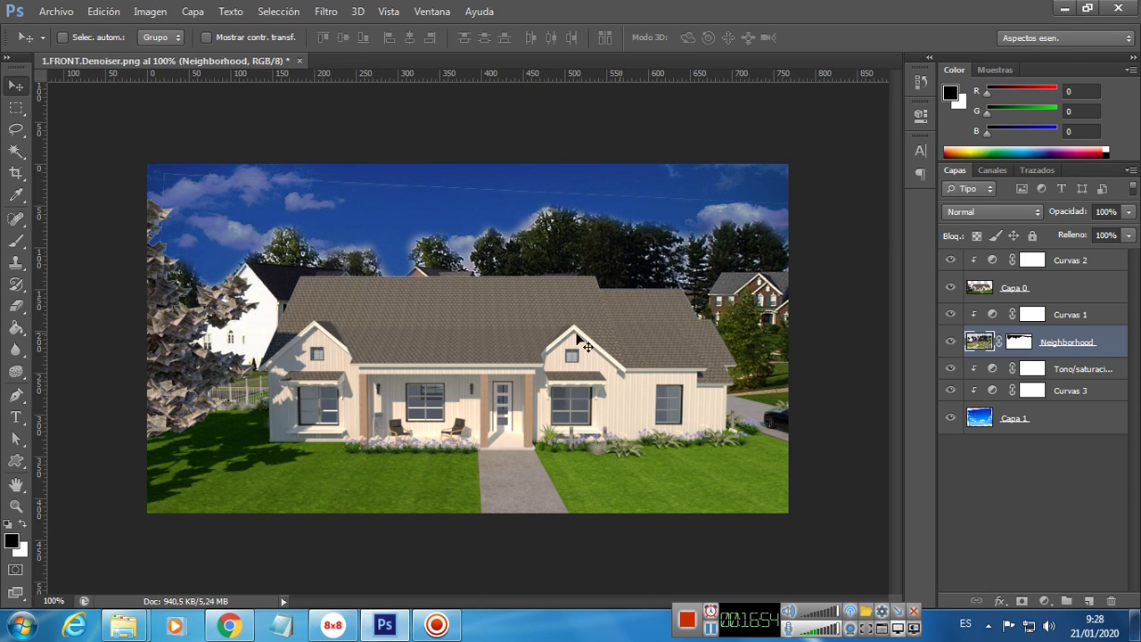
pyautogui.moveTo(450, 277); pyautogui.dragTo(453, 267)
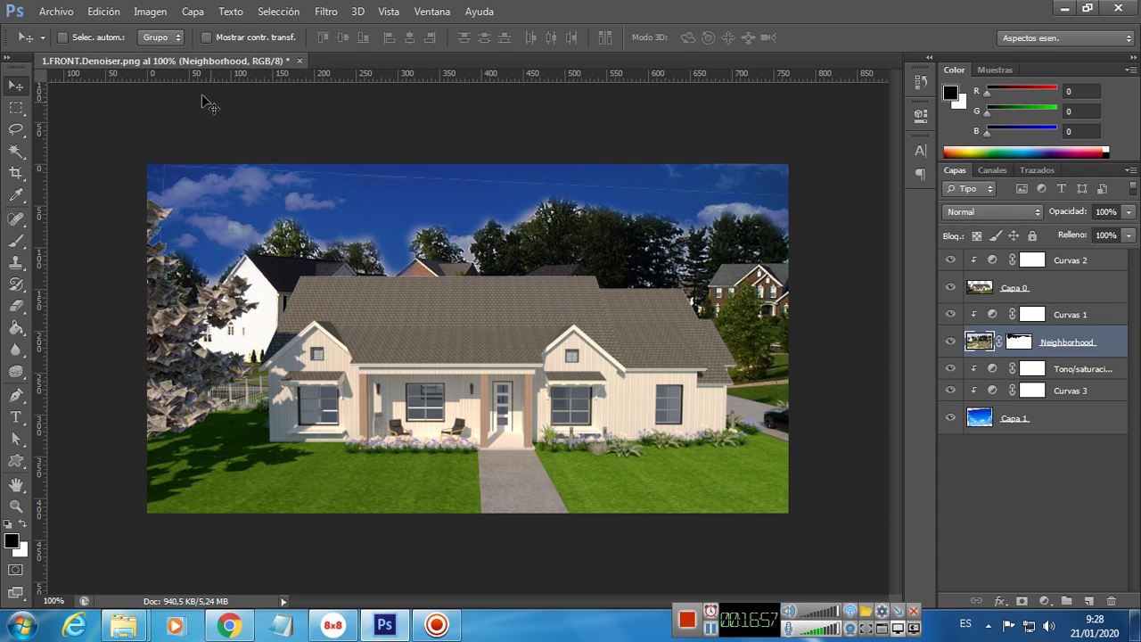
# - Flip the rotated Neighborhood layer horizontally back to its original orientation
pyautogui.click(105, 12)
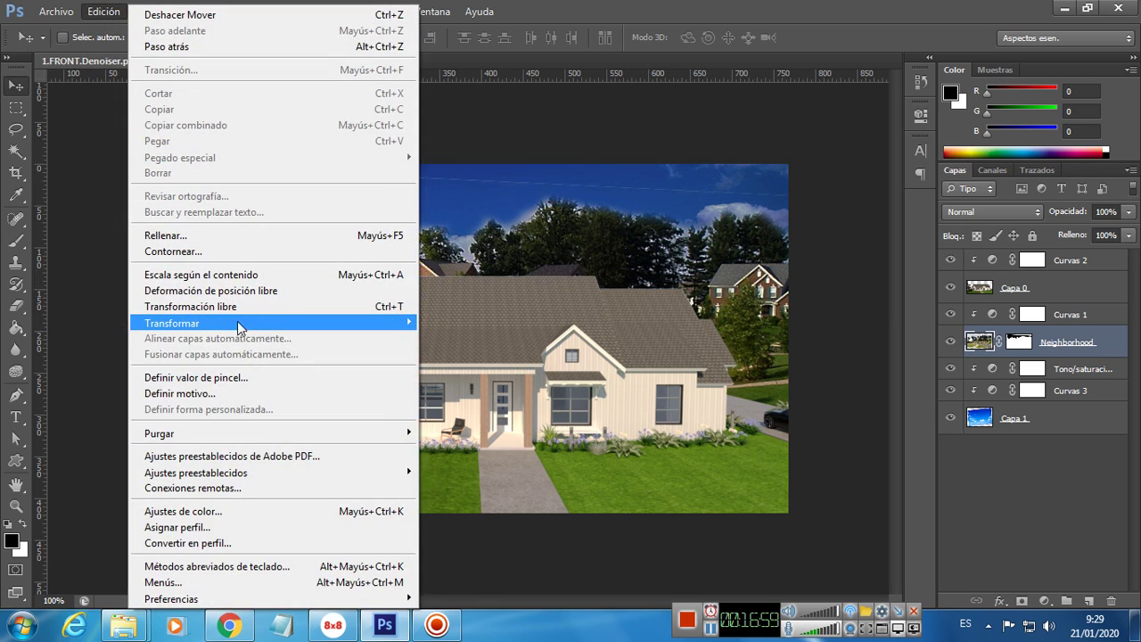
pyautogui.moveTo(382, 324)
pyautogui.click(496, 481)
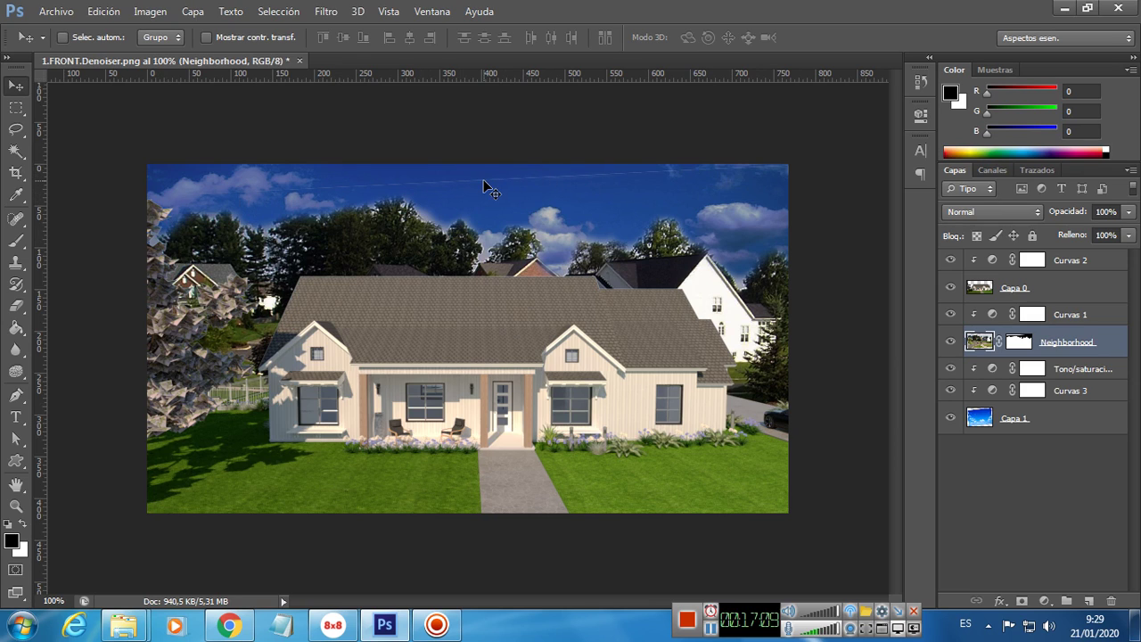
# - Paint black on the Neighborhood layer mask over the thin line across the sky and the upper part of the white house
pyautogui.click(1018, 345)
pyautogui.click(1017, 344)
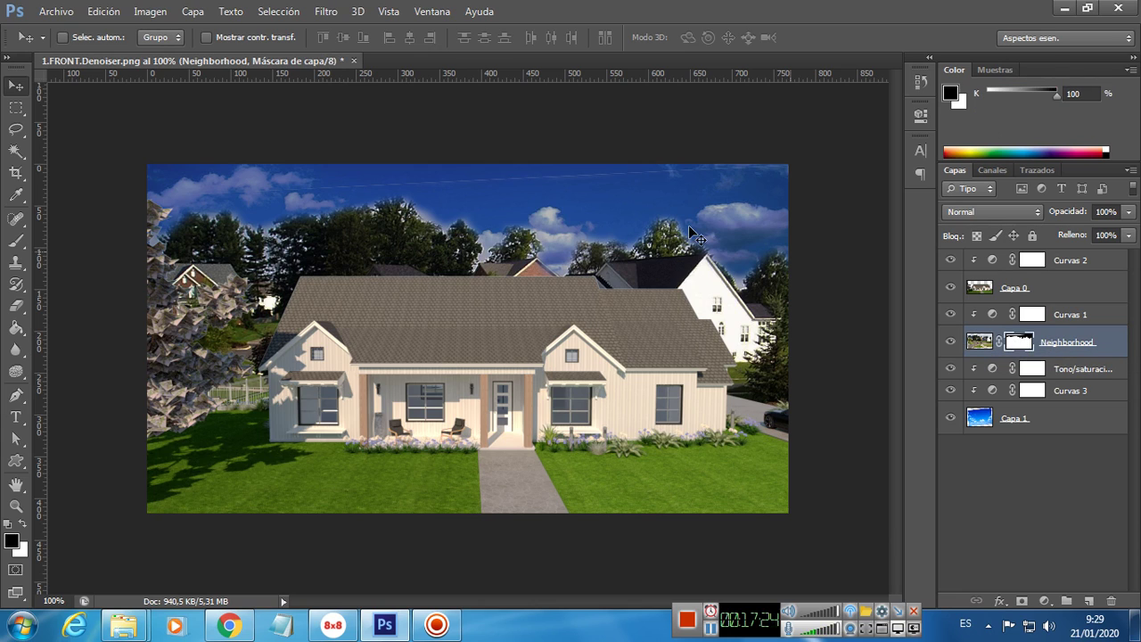
pyautogui.click(16, 240)
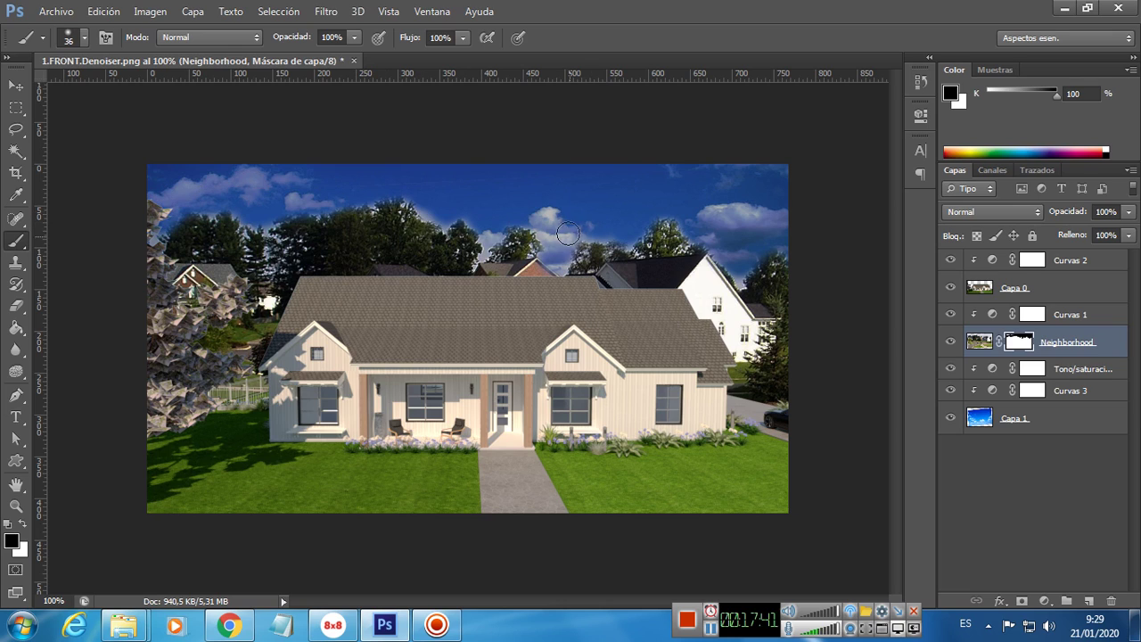
pyautogui.moveTo(640, 239)
pyautogui.mouseDown()
pyautogui.moveTo(747, 328)
pyautogui.moveTo(735, 300)
pyautogui.moveTo(684, 257)
pyautogui.moveTo(709, 327)
pyautogui.moveTo(693, 280)
pyautogui.mouseUp()
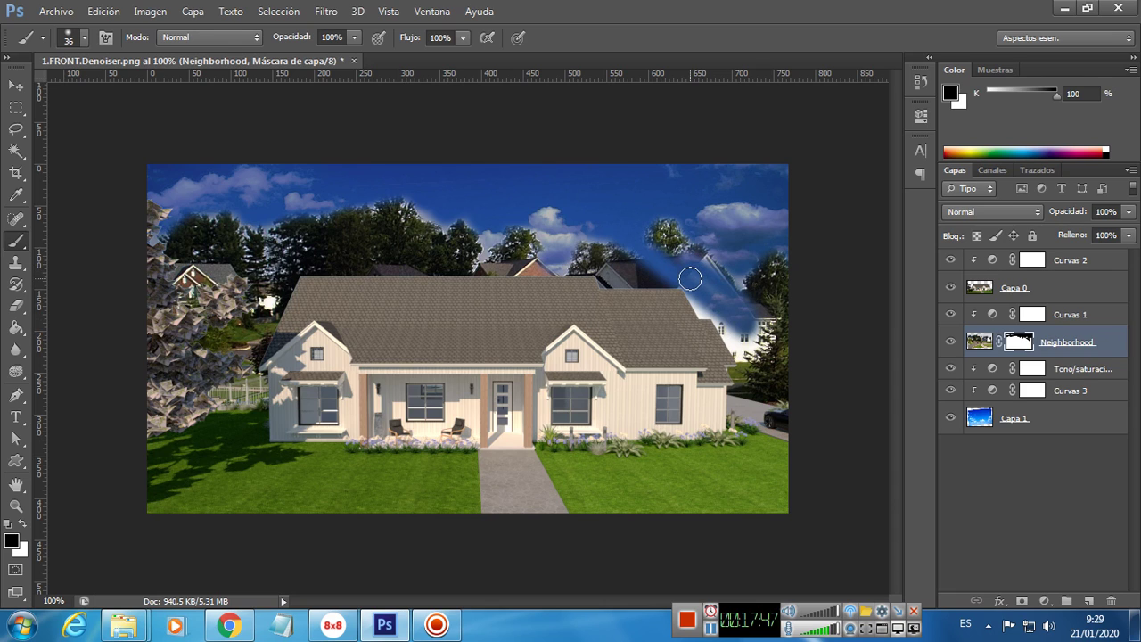
# - Set the foreground color to white (ffffff) and paint the white house and its roof back in on the Neighborhood mask
pyautogui.click(14, 545)
pyautogui.moveTo(711, 336); pyautogui.dragTo(695, 269)
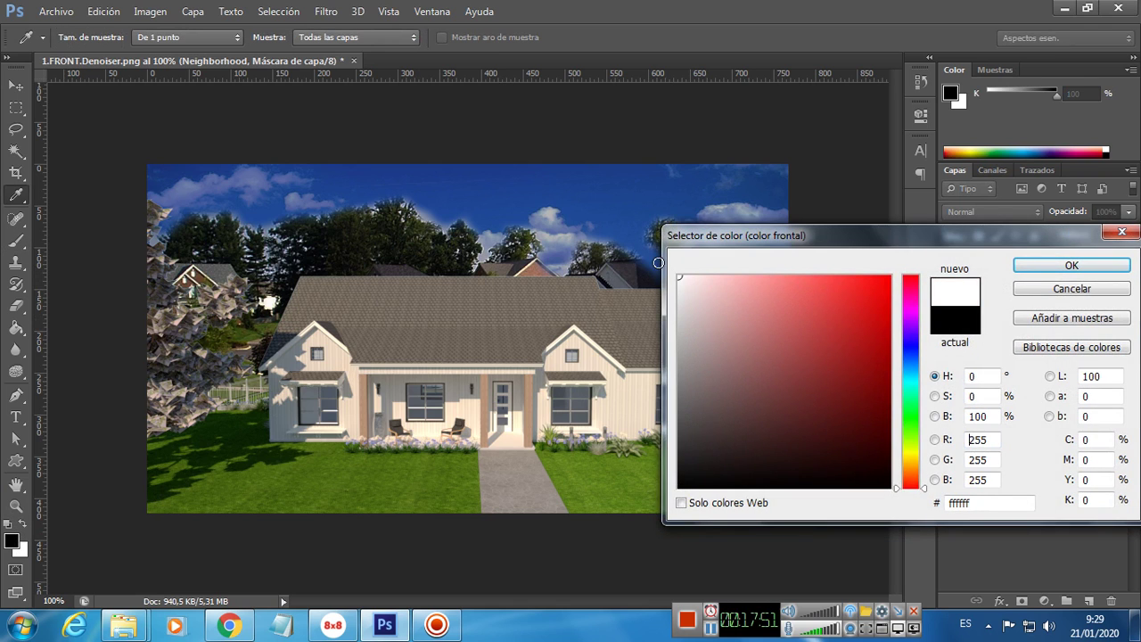
pyautogui.click(1020, 265)
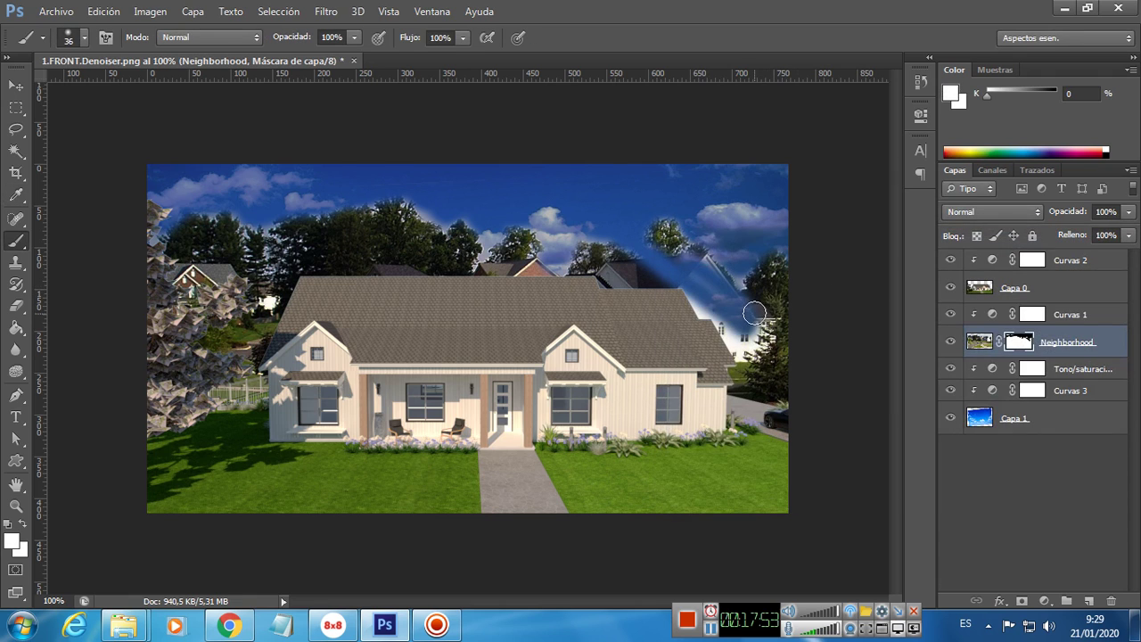
pyautogui.moveTo(738, 313); pyautogui.dragTo(753, 337)
pyautogui.moveTo(731, 300)
pyautogui.mouseDown()
pyautogui.moveTo(702, 294)
pyautogui.moveTo(710, 263)
pyautogui.moveTo(669, 283)
pyautogui.moveTo(690, 265)
pyautogui.moveTo(634, 271)
pyautogui.moveTo(653, 257)
pyautogui.moveTo(594, 259)
pyautogui.moveTo(643, 247)
pyautogui.mouseUp()
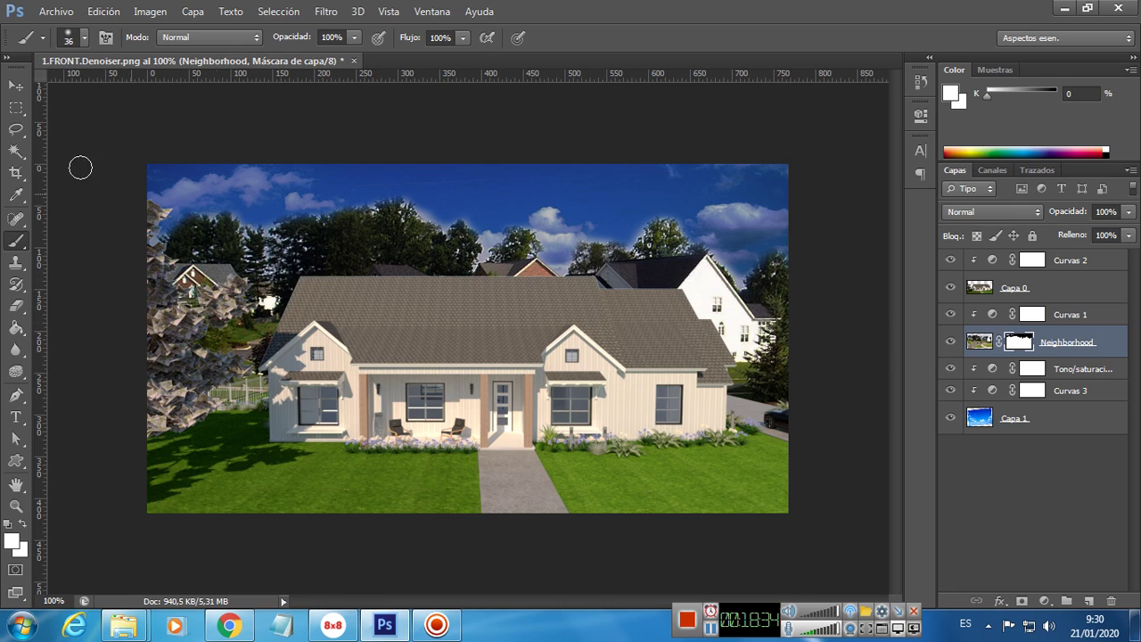
pyautogui.click(16, 86)
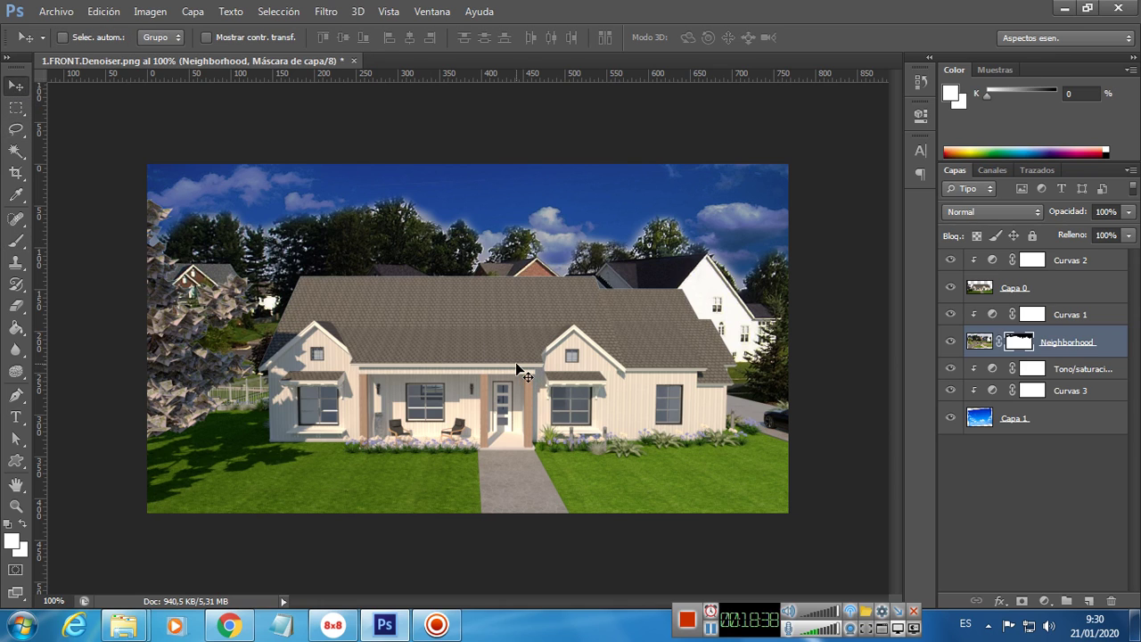
# - Save a PNG copy of the composite to the desktop as "Casa con fondo", keeping the default PNG options
pyautogui.click(56, 13)
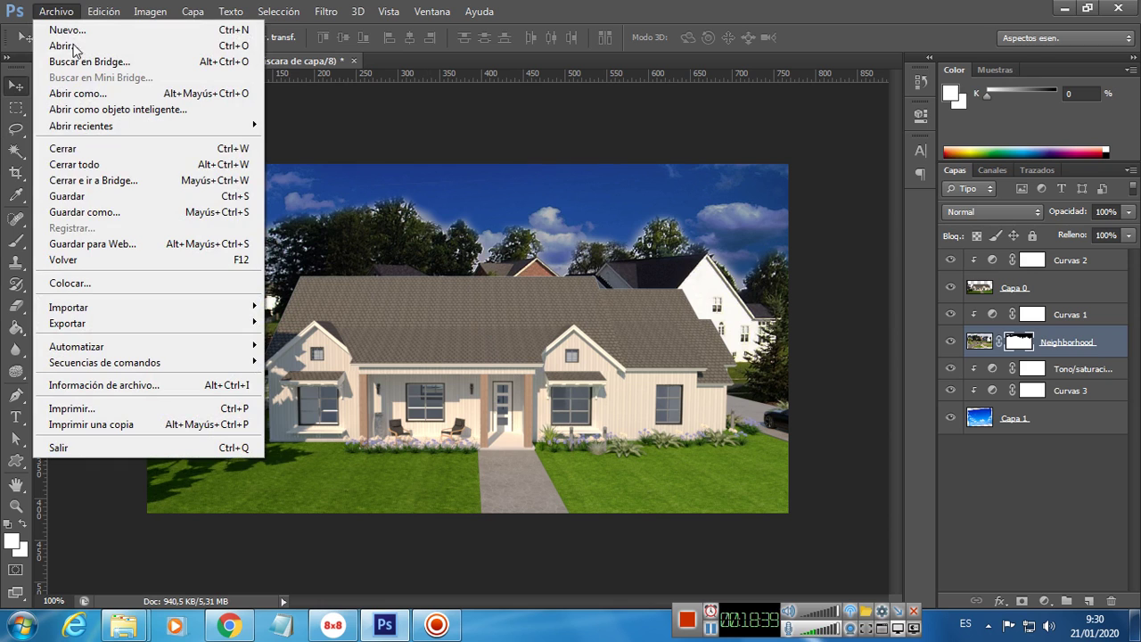
pyautogui.click(108, 211)
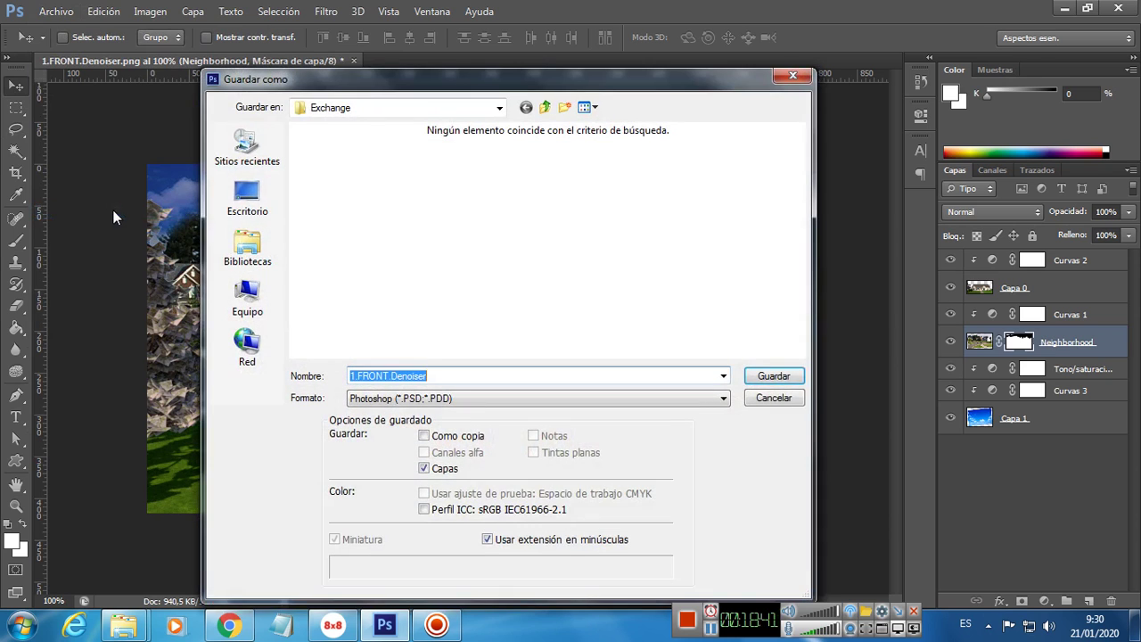
pyautogui.click(238, 207)
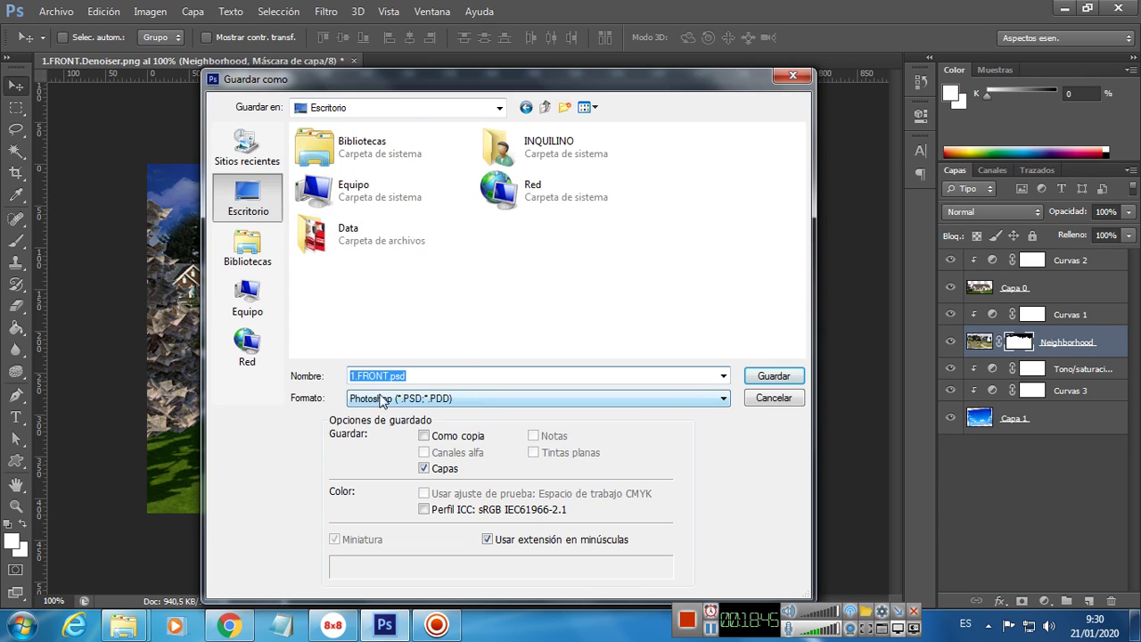
pyautogui.click(448, 399)
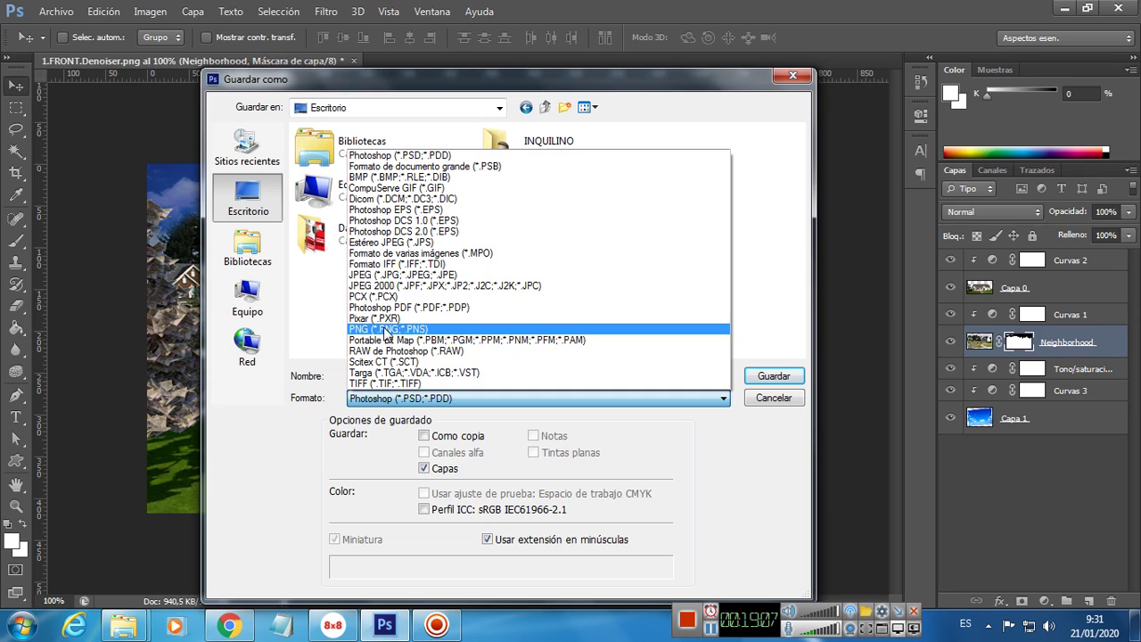
pyautogui.click(386, 330)
pyautogui.doubleClick(391, 375)
pyautogui.write('Casa con fondo')
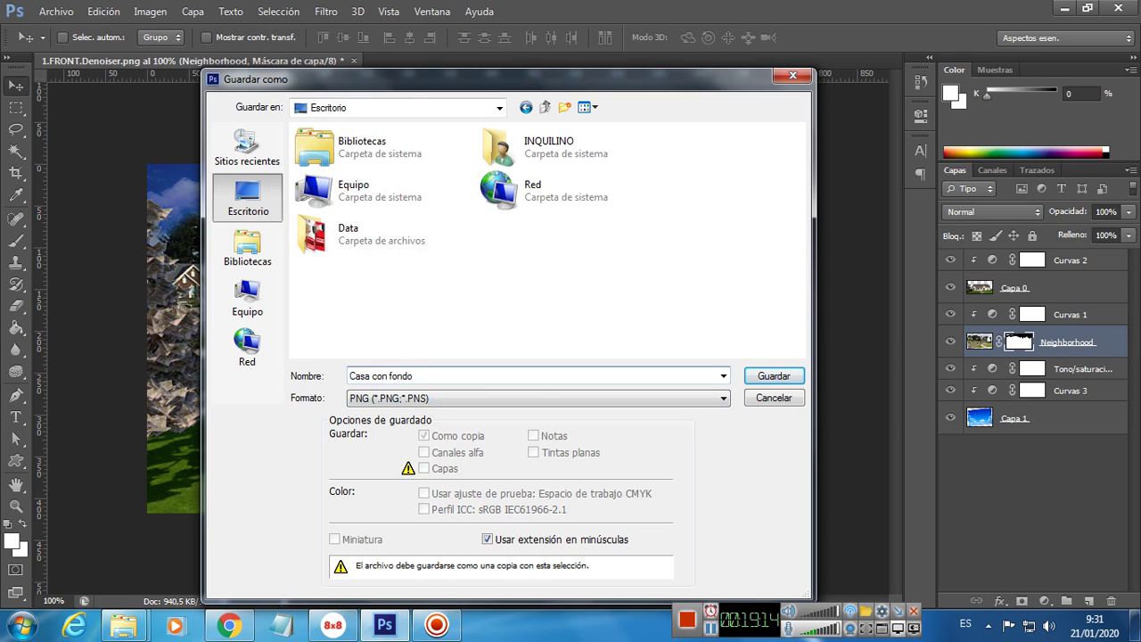
pyautogui.click(772, 376)
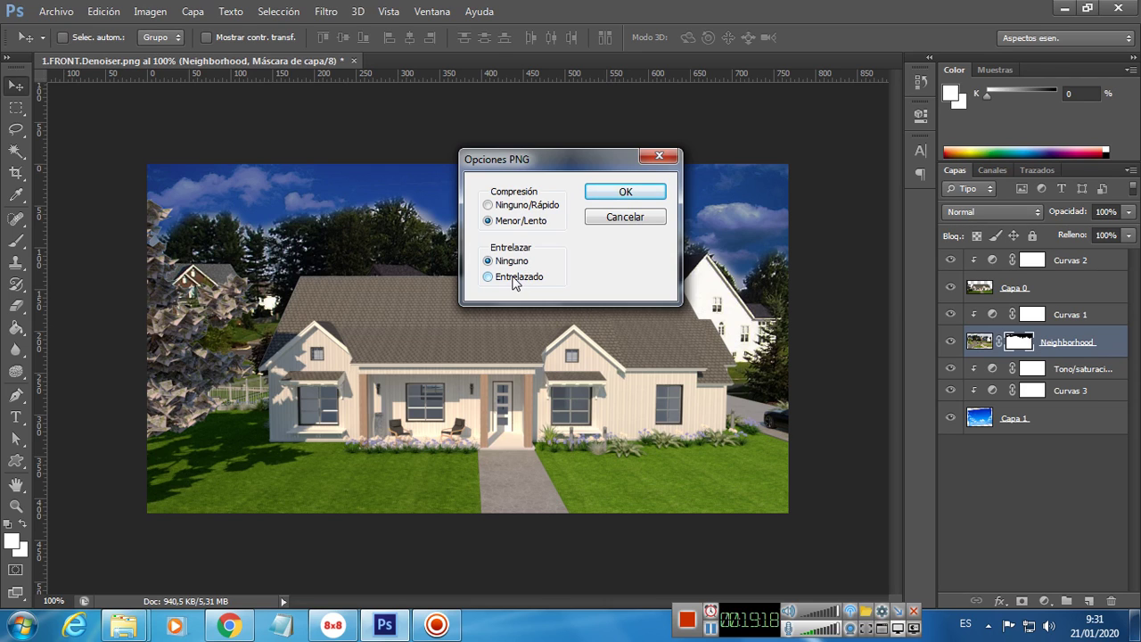
pyautogui.click(624, 193)
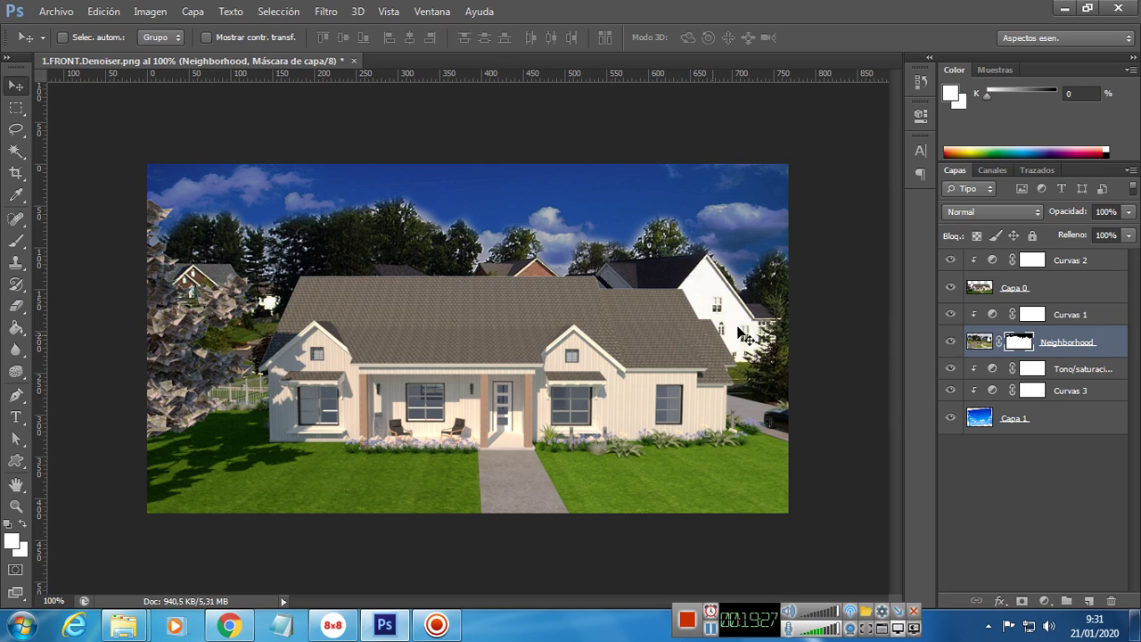
# - Brighten the sky's Curvas 3 adjustment with a midtone point at input 122/output 121 and a highlight point at 195/173
pyautogui.click(1073, 393)
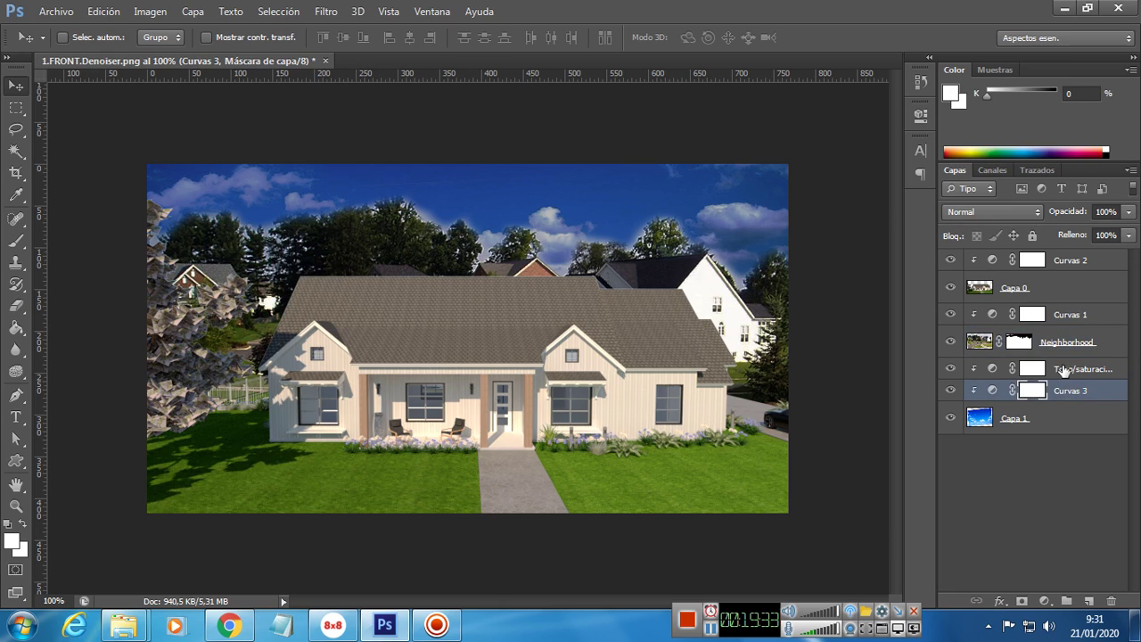
pyautogui.click(919, 120)
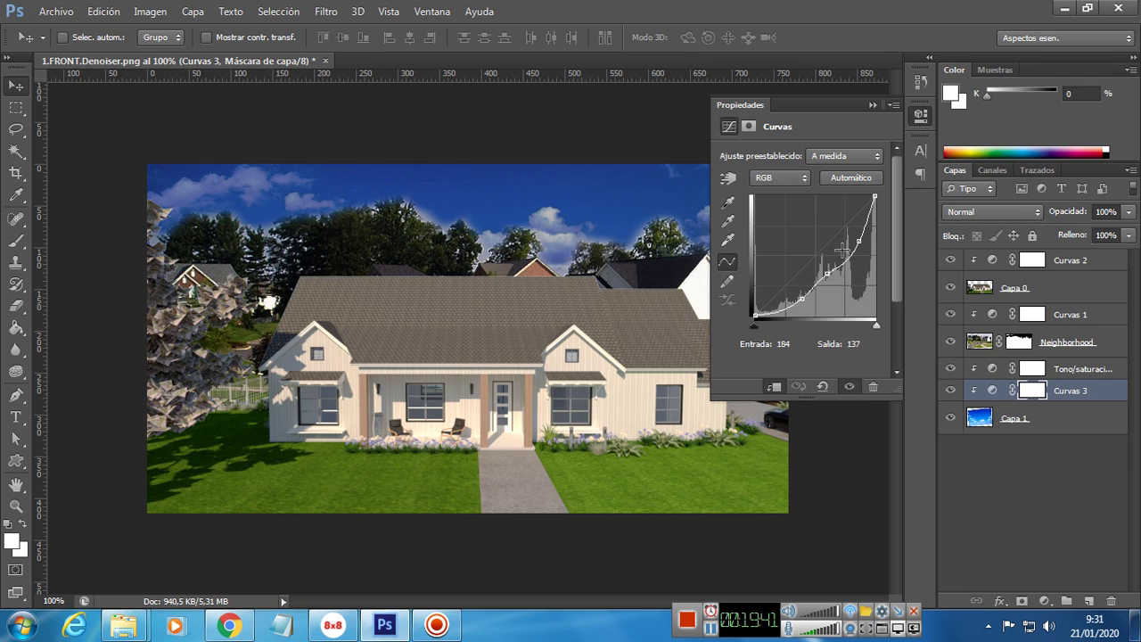
pyautogui.moveTo(827, 273); pyautogui.dragTo(847, 234)
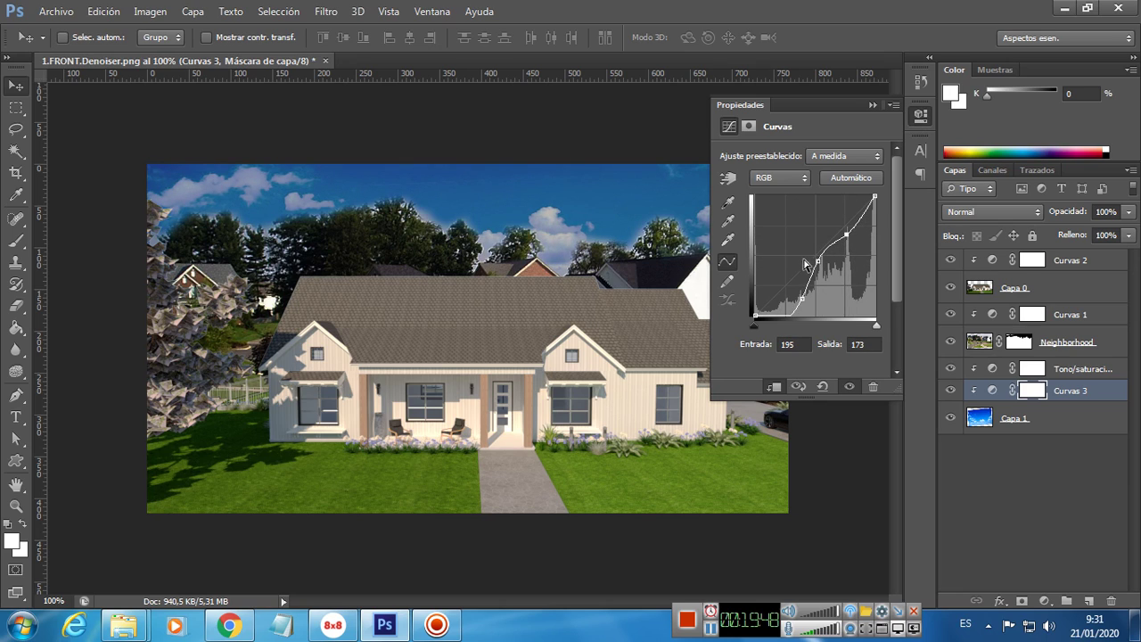
pyautogui.moveTo(801, 296); pyautogui.dragTo(811, 259)
pyautogui.click(816, 260)
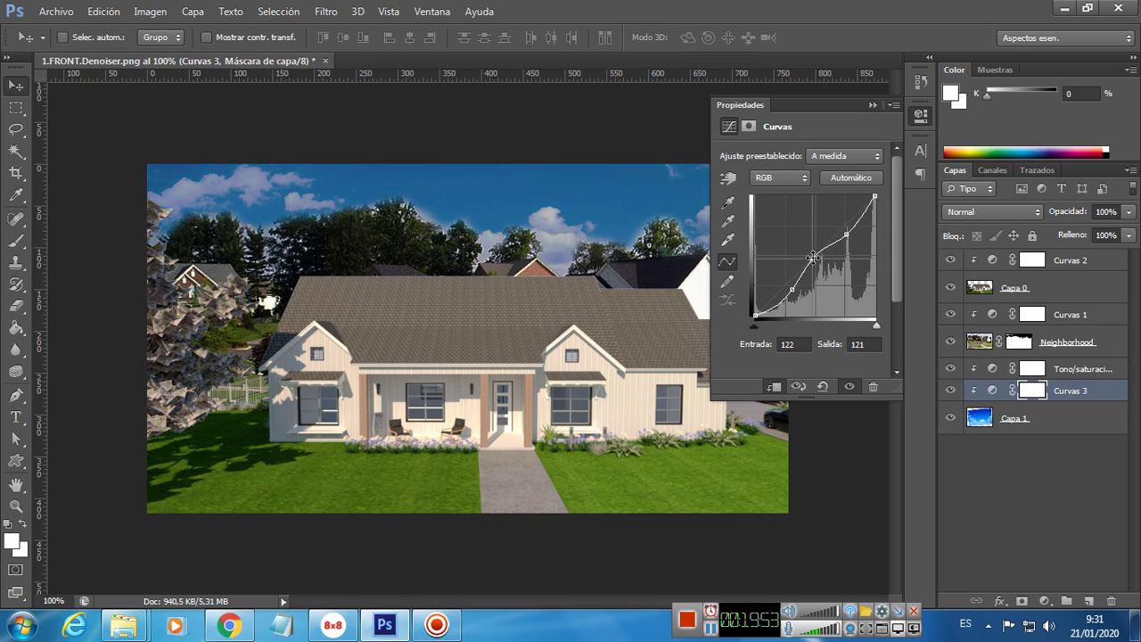
pyautogui.click(872, 105)
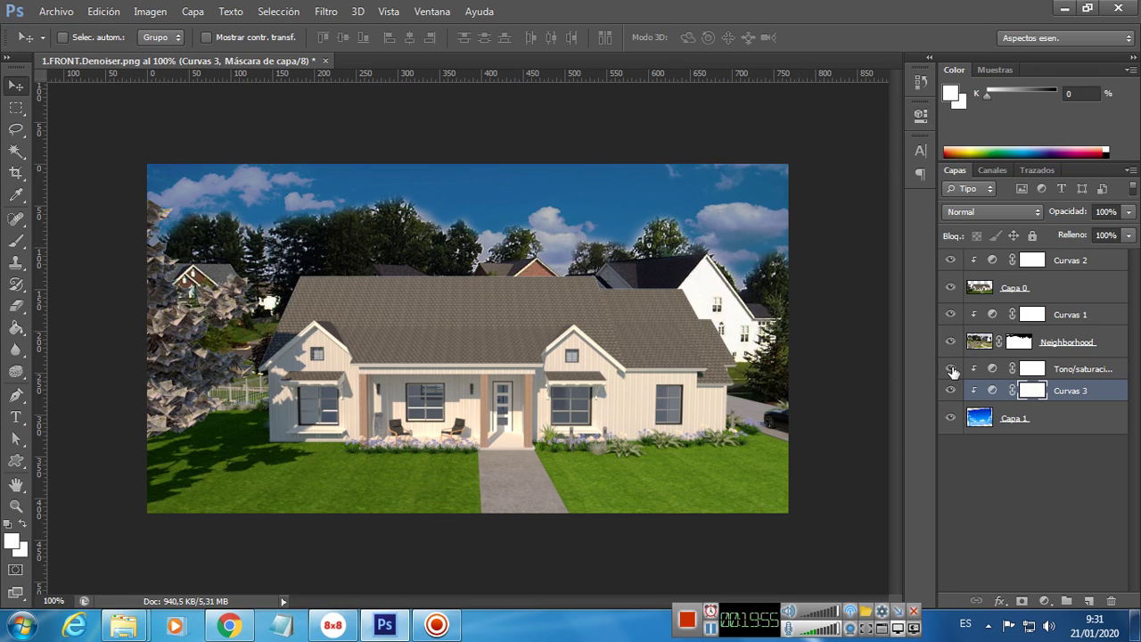
# - Set the sky's Hue/Saturation adjustment to saturation -22 and lightness -18
pyautogui.click(991, 371)
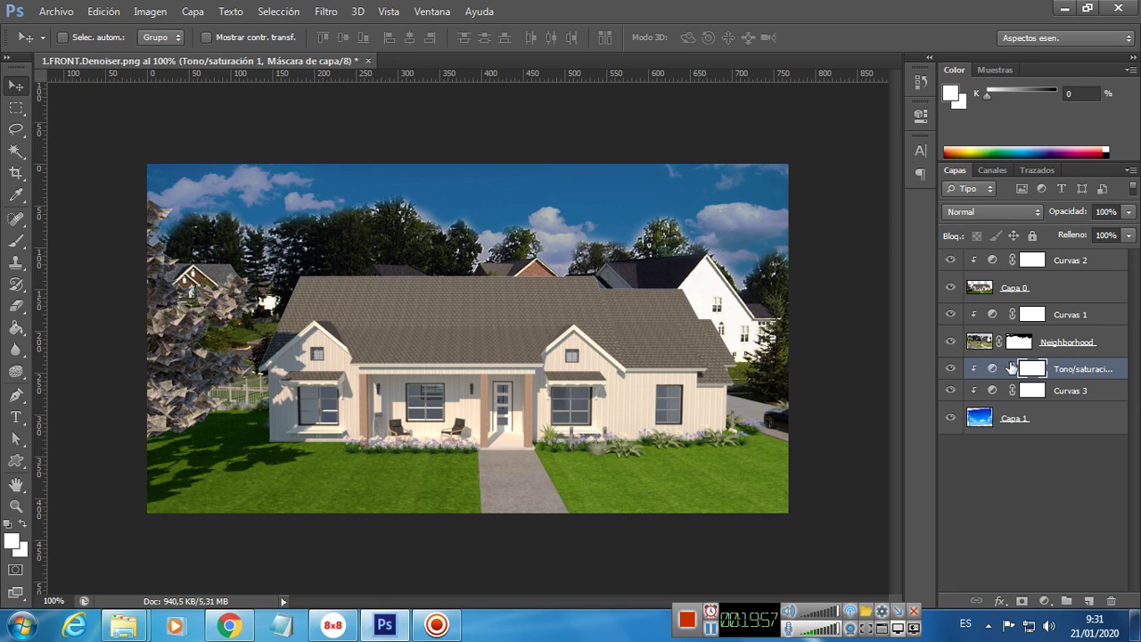
pyautogui.click(917, 118)
pyautogui.moveTo(775, 253); pyautogui.dragTo(787, 285)
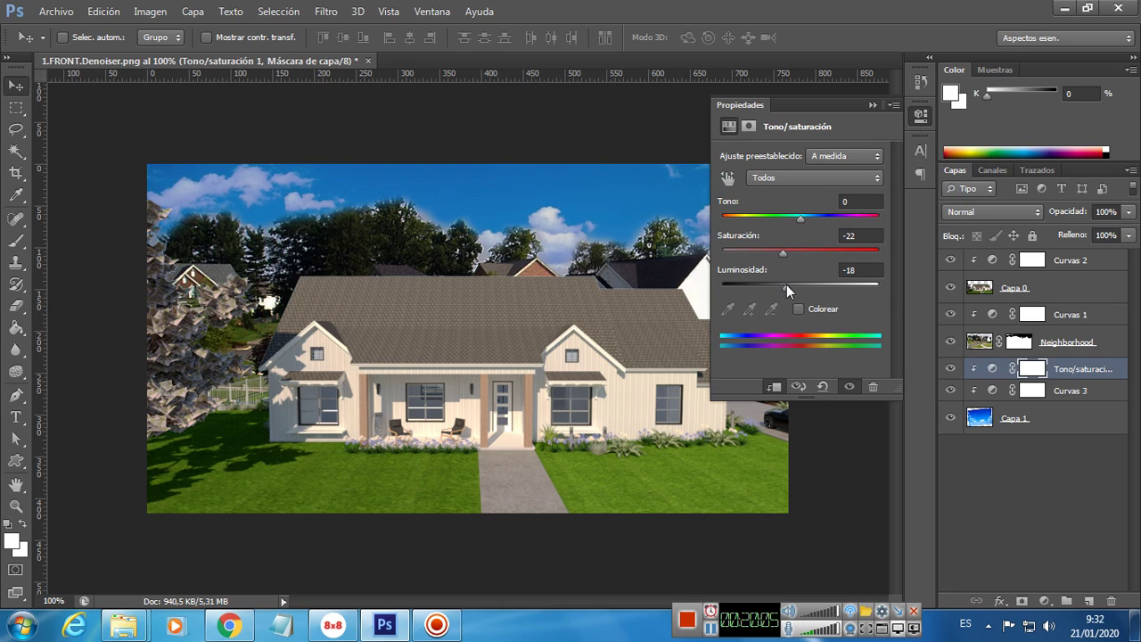
# - Close the adjustment's properties and rename the Capa 0 layer as "Casa Render"
pyautogui.click(872, 106)
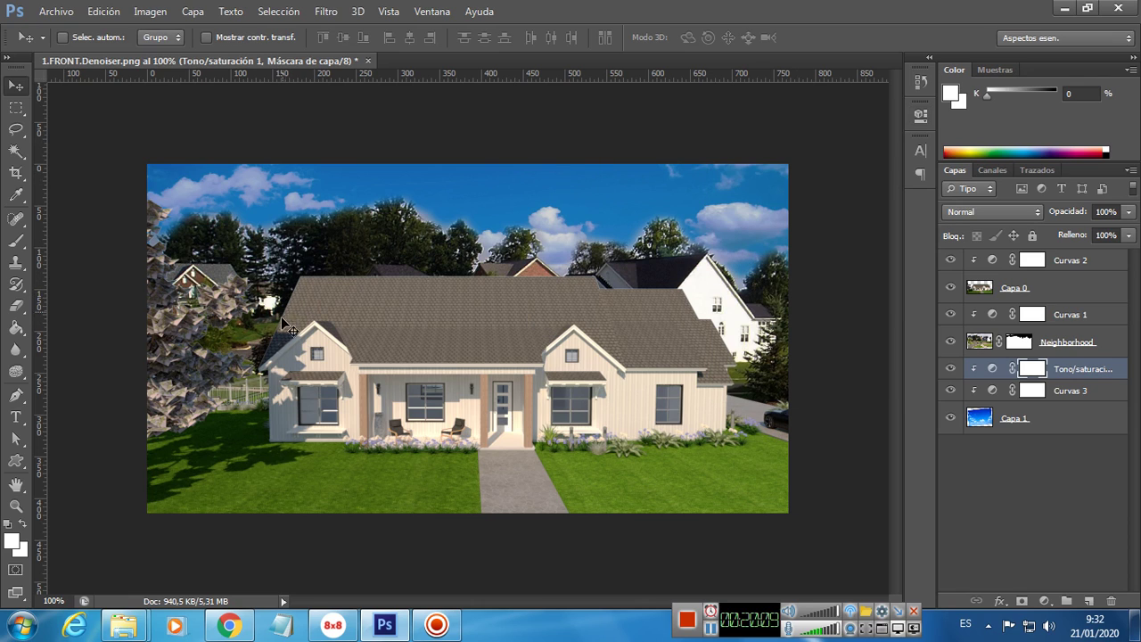
pyautogui.click(1009, 294)
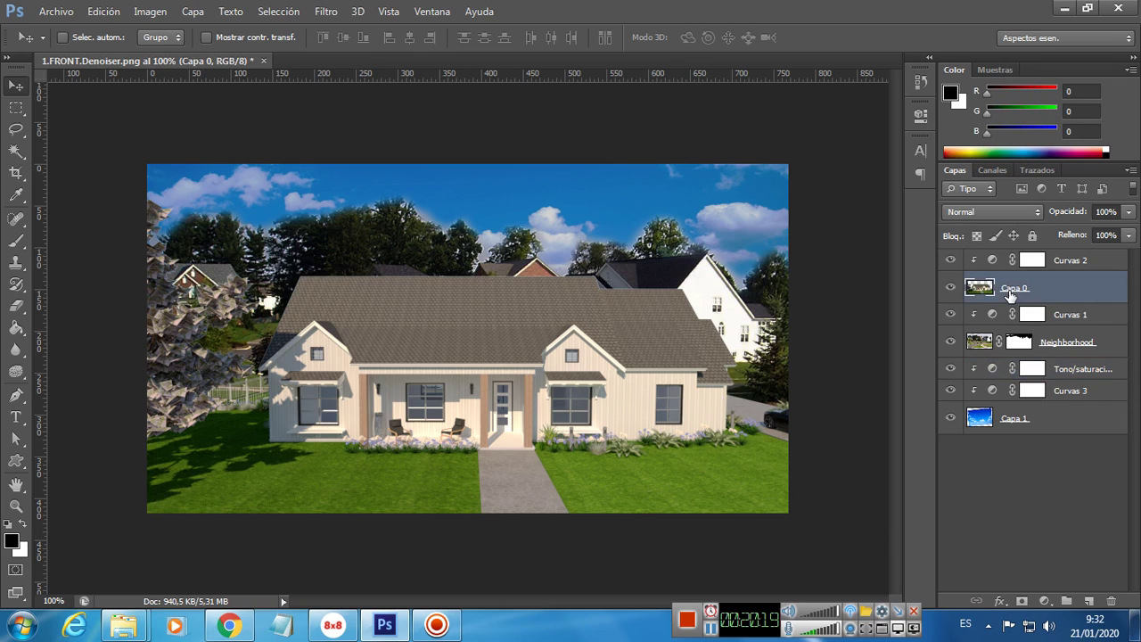
pyautogui.doubleClick(1012, 287)
pyautogui.write('Ca')
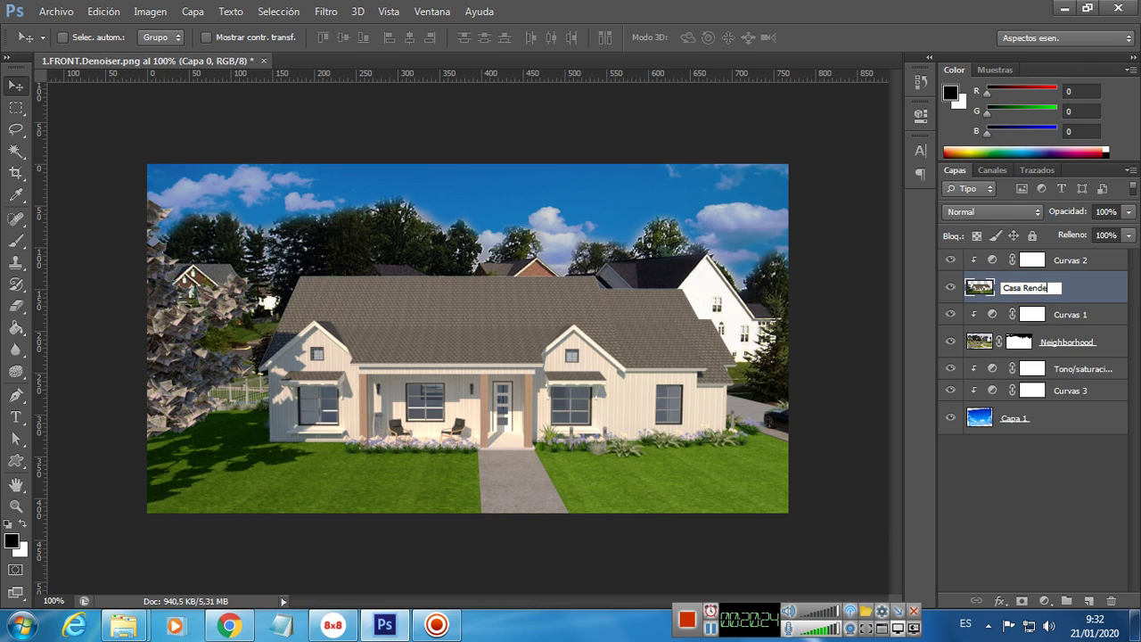
pyautogui.press('Return')
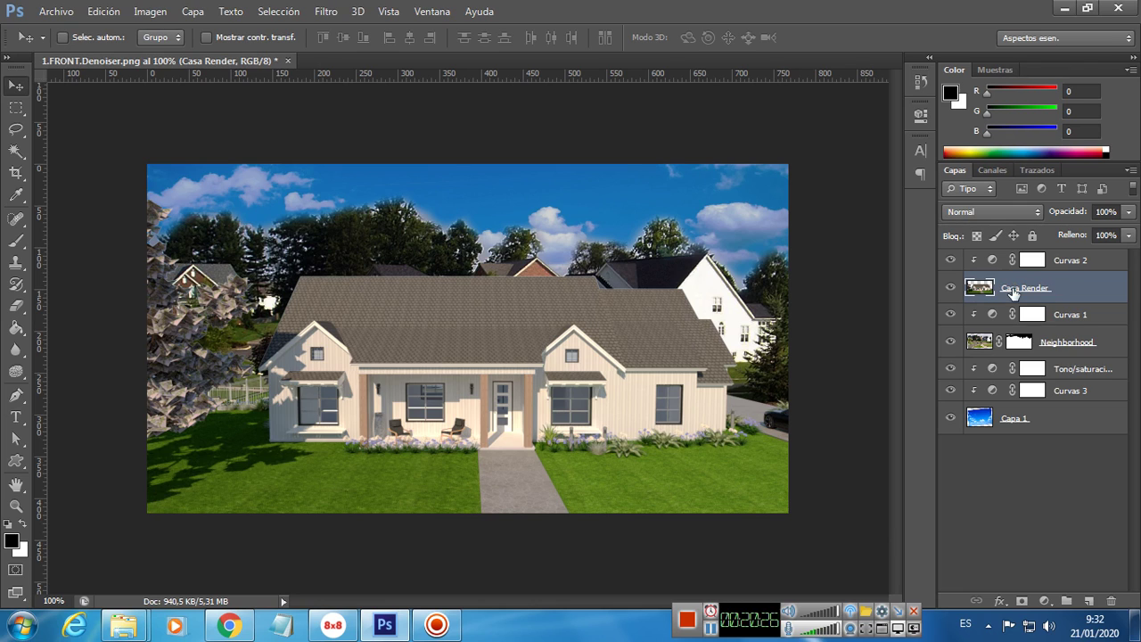
# - Add a drop shadow to the Casa Render layer and set its light angle to -112°
pyautogui.click(998, 603)
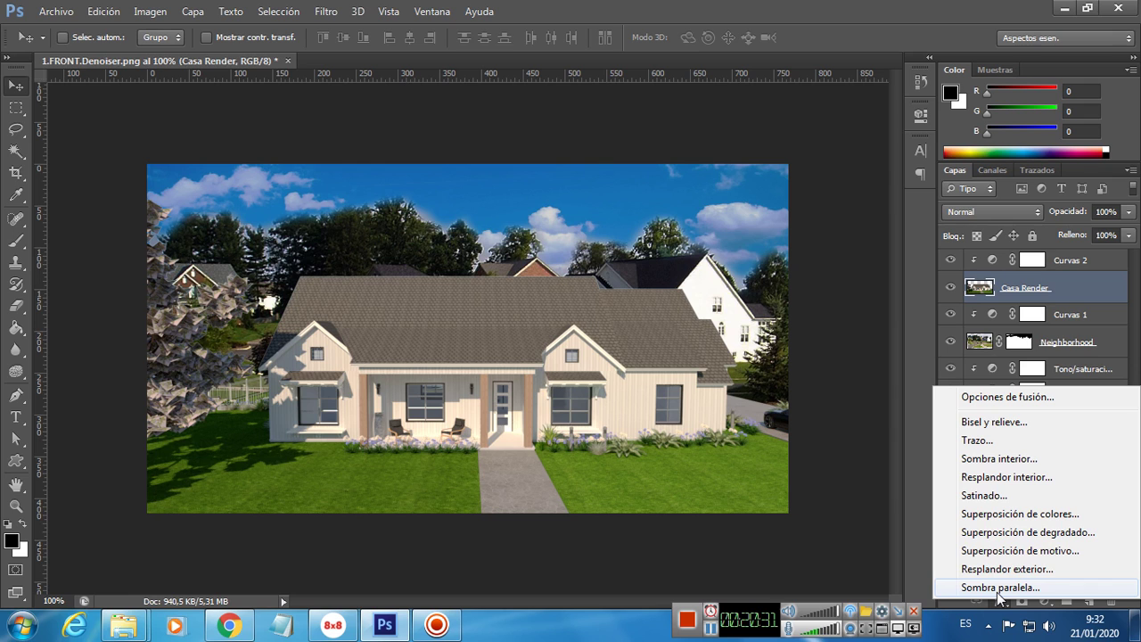
pyautogui.click(998, 589)
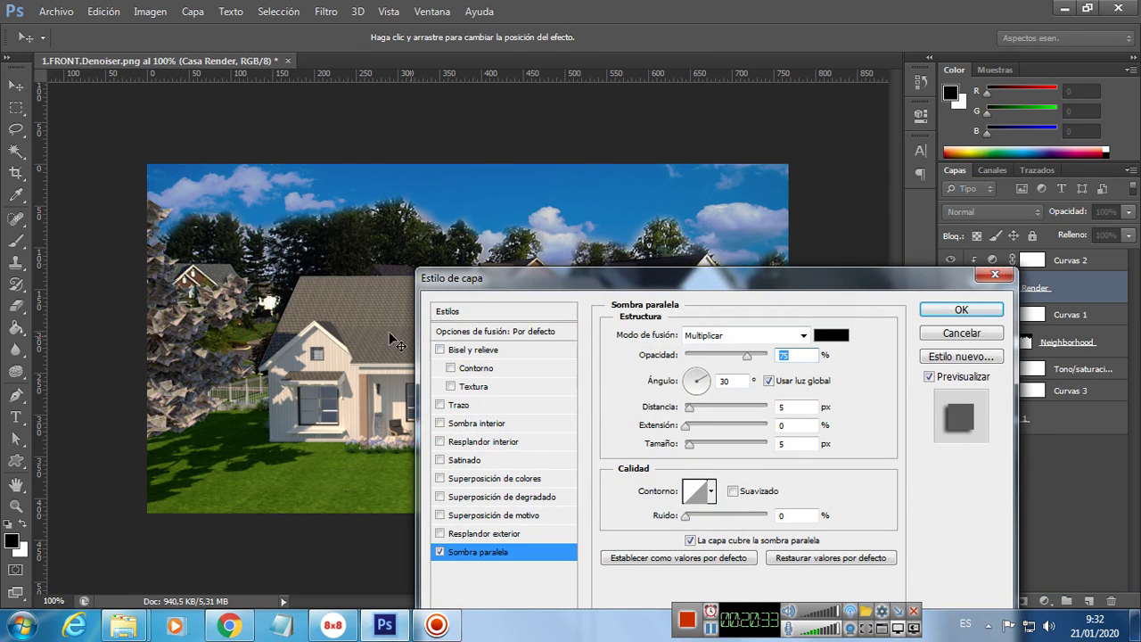
pyautogui.moveTo(496, 300); pyautogui.dragTo(787, 170)
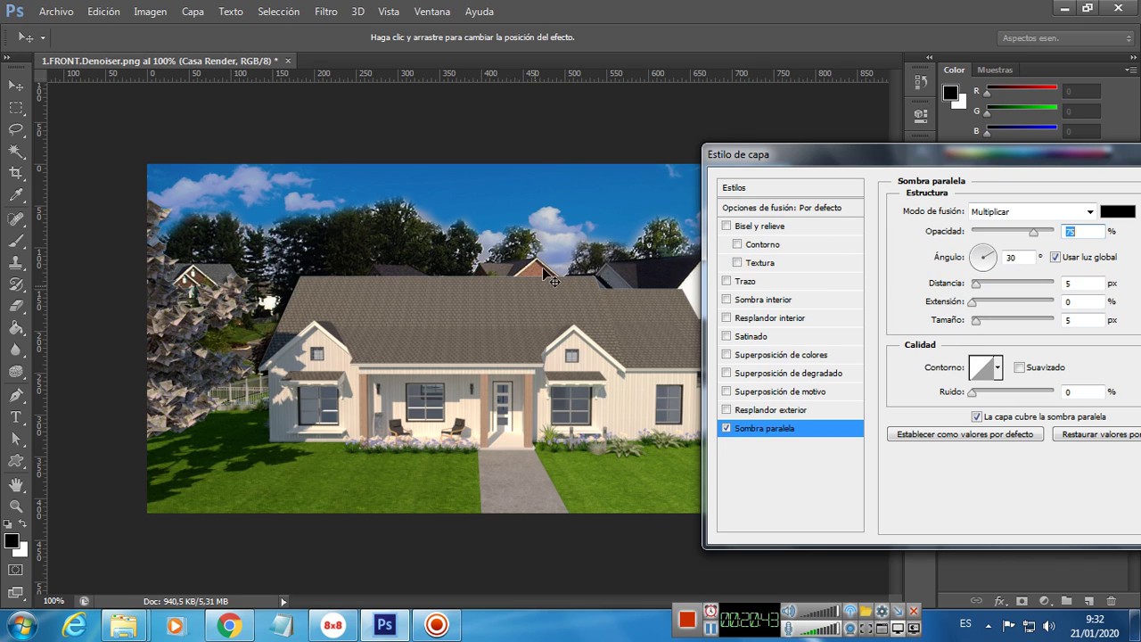
pyautogui.click(980, 272)
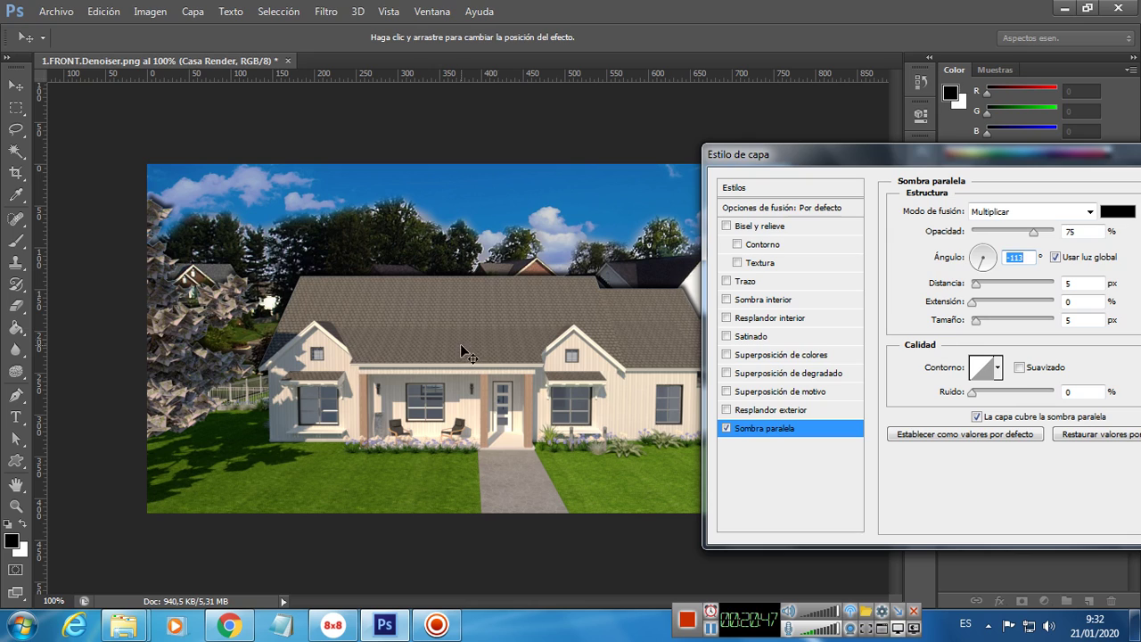
pyautogui.click(983, 252)
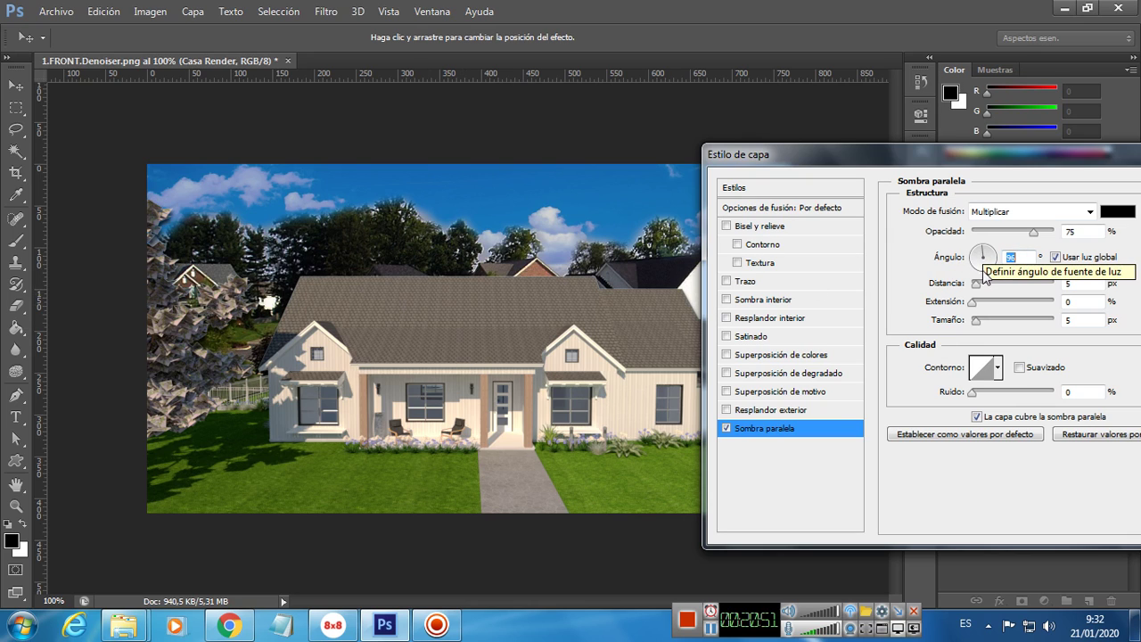
pyautogui.click(978, 271)
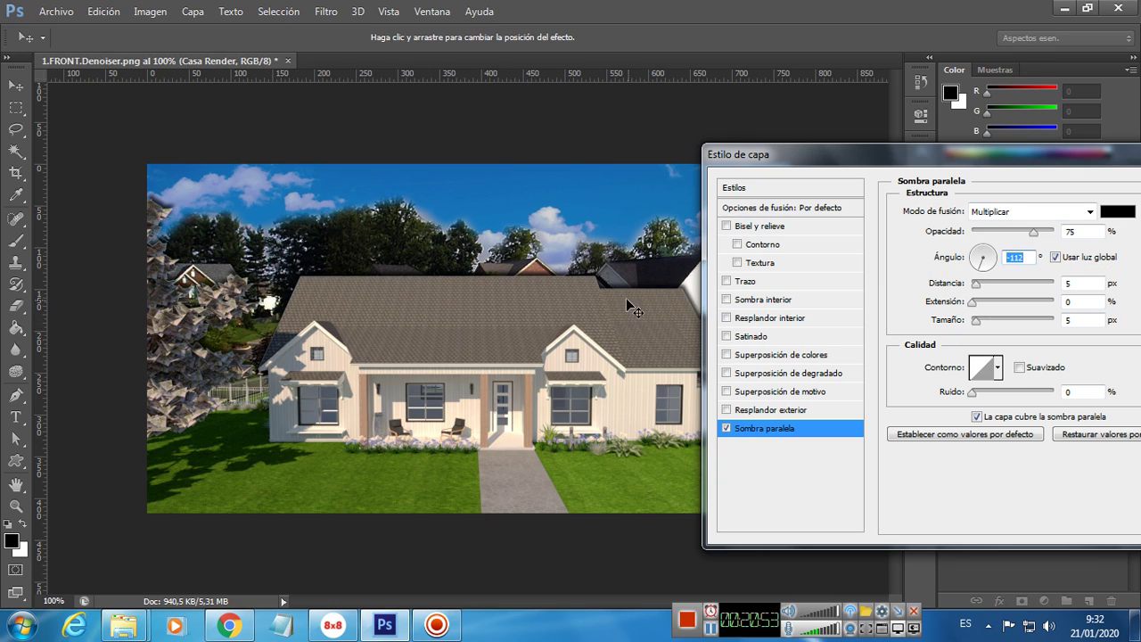
# - Set the drop shadow's size to 18 px, distance to 8 px and opacity to 47%, and apply the layer style
pyautogui.moveTo(977, 326); pyautogui.dragTo(987, 328)
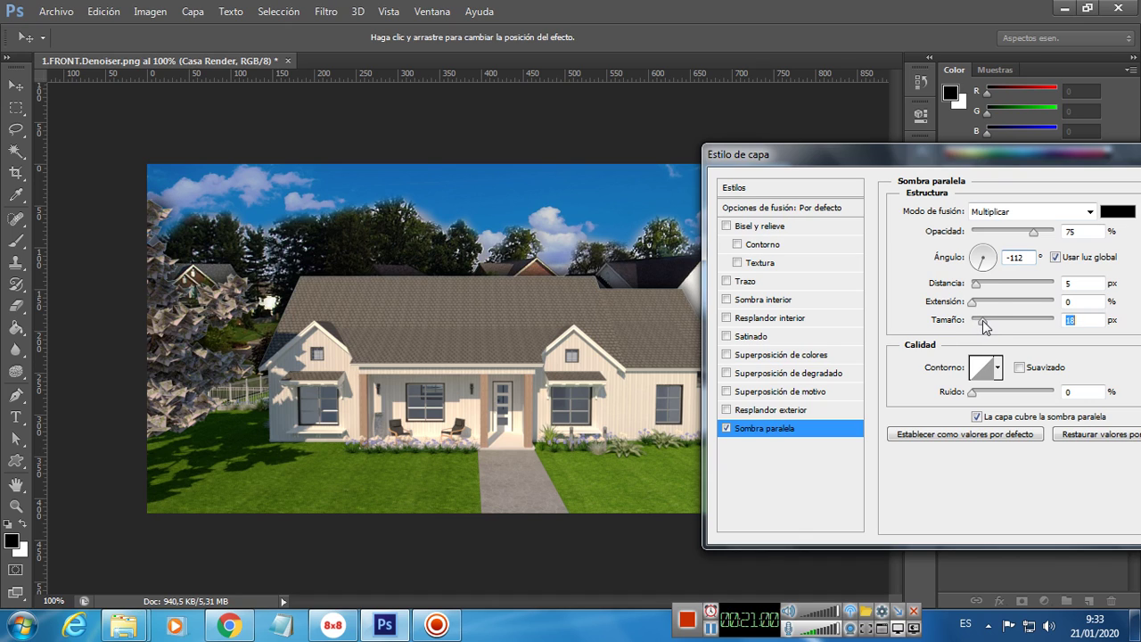
pyautogui.moveTo(978, 287); pyautogui.dragTo(979, 296)
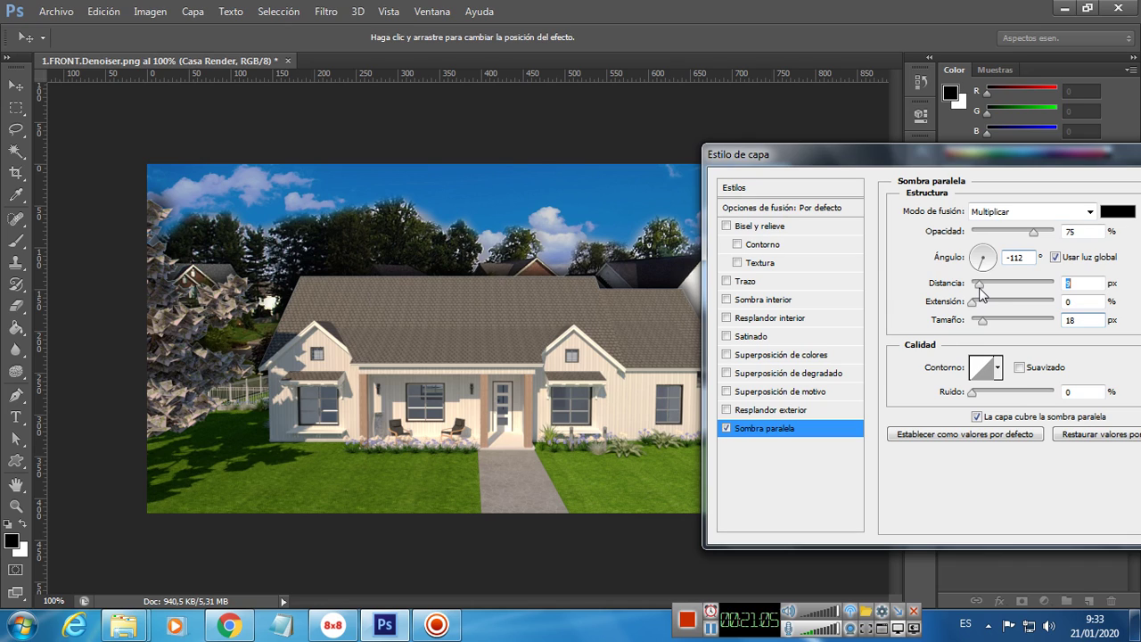
pyautogui.click(1034, 238)
pyautogui.moveTo(1033, 238); pyautogui.dragTo(1010, 238)
pyautogui.moveTo(1038, 162); pyautogui.dragTo(407, 244)
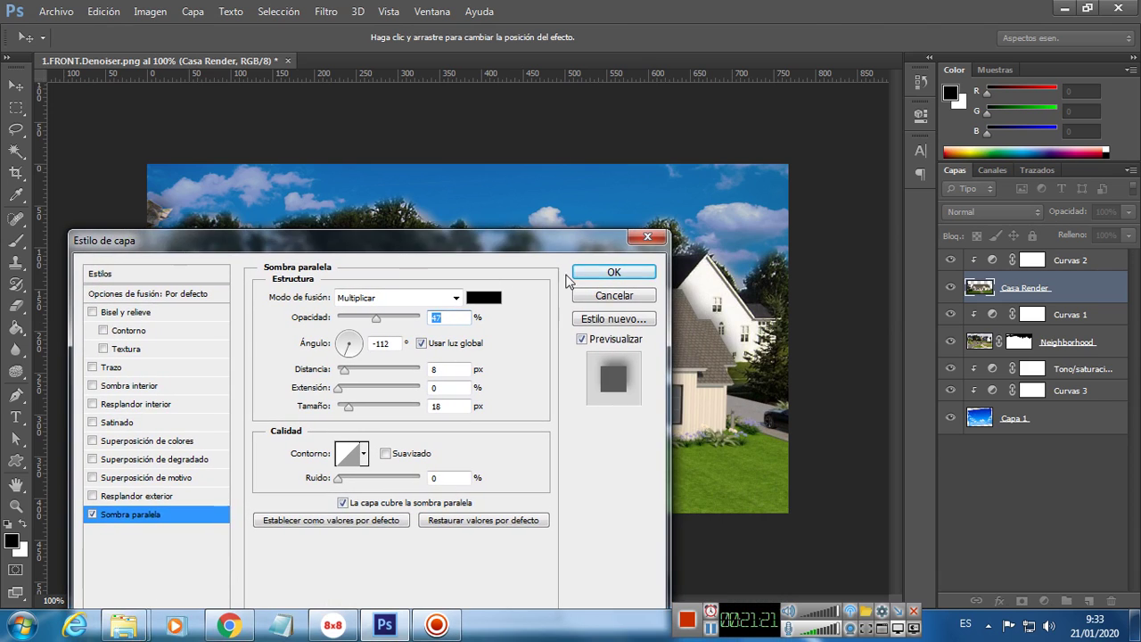
pyautogui.click(612, 274)
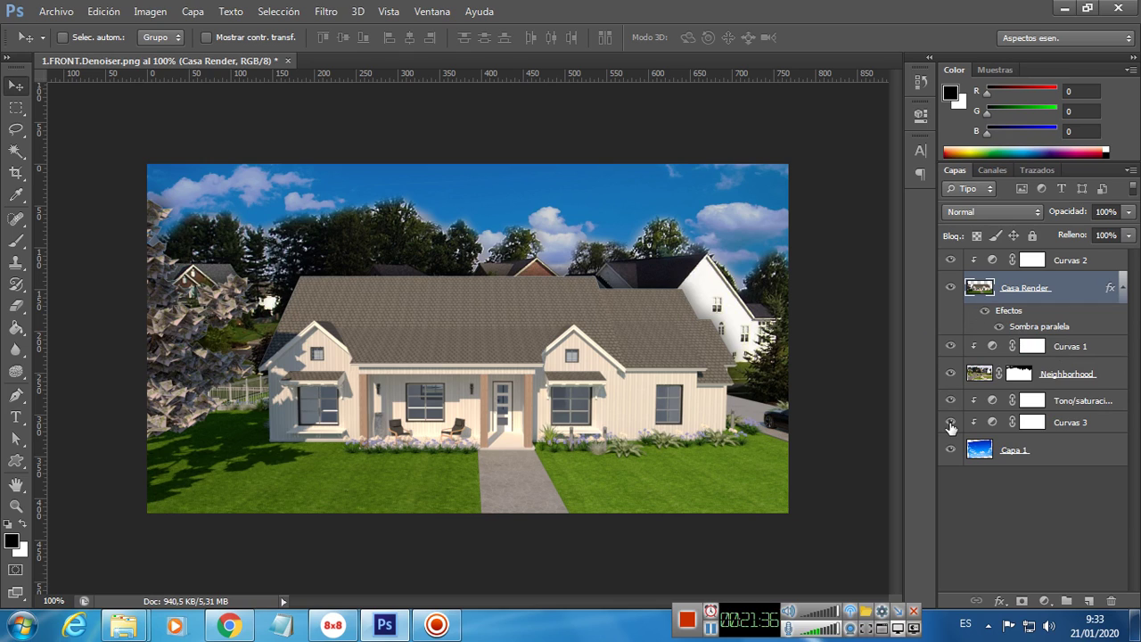
# - Compare the composite with and without the Casa Render, Neighborhood, Curvas 3 and Hue/Saturation layers by toggling the visibility of each
pyautogui.click(950, 287)
pyautogui.click(950, 287)
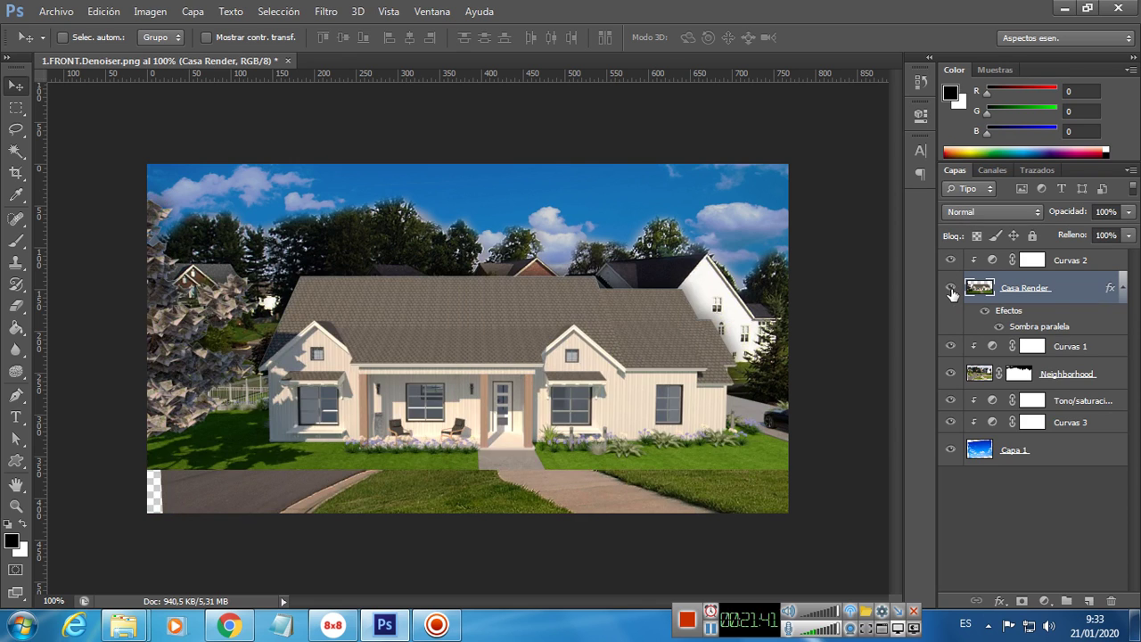
pyautogui.click(951, 374)
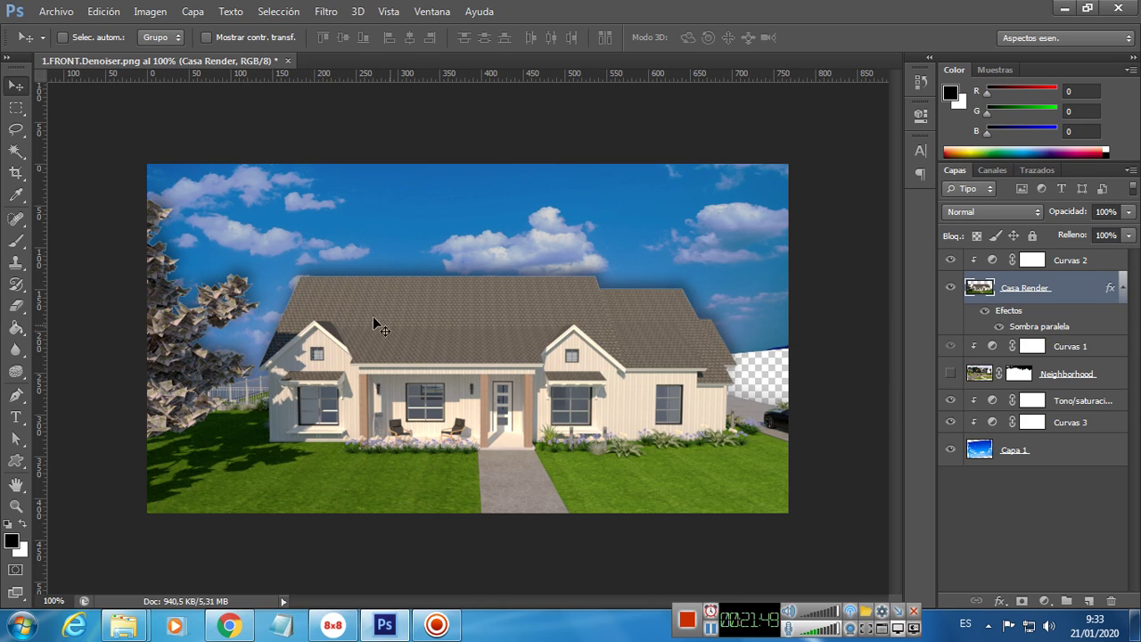
pyautogui.click(950, 375)
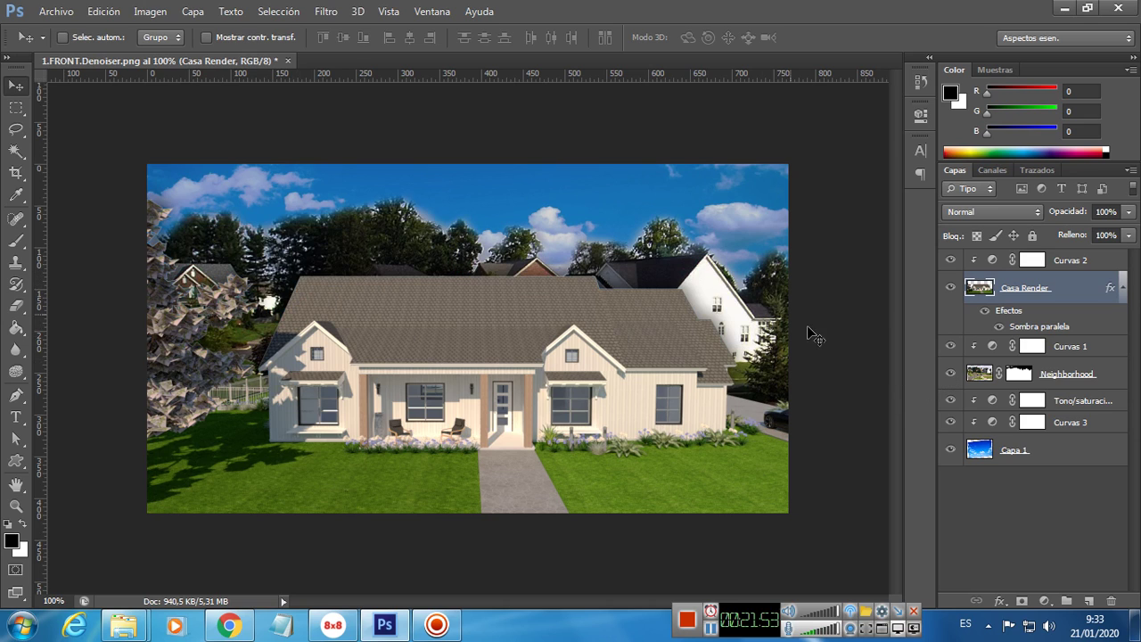
pyautogui.click(950, 422)
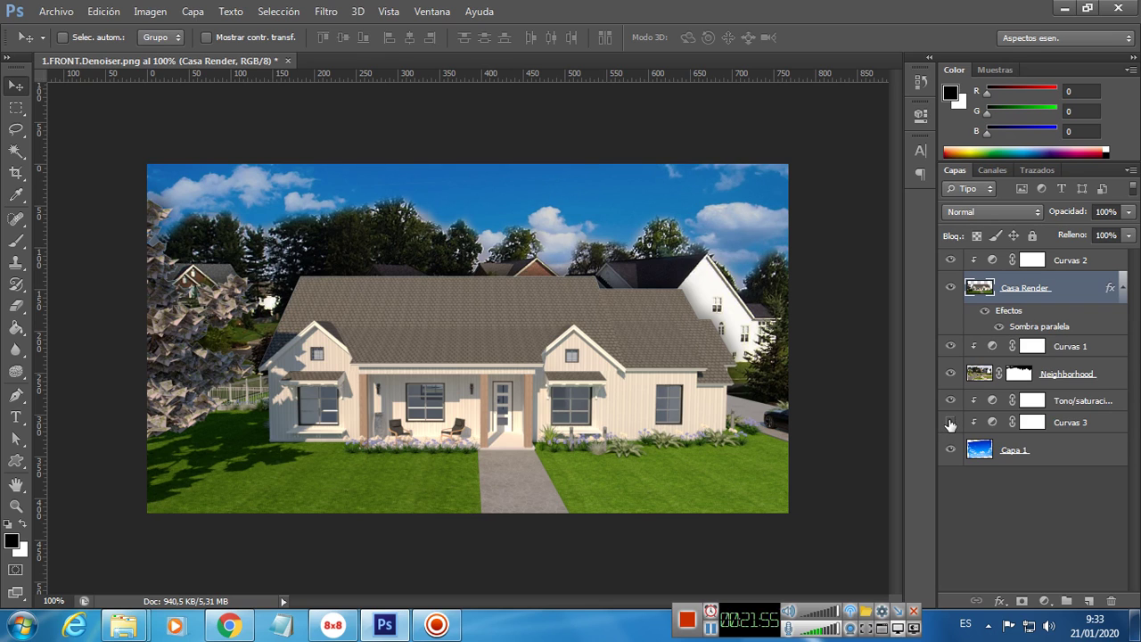
pyautogui.click(950, 423)
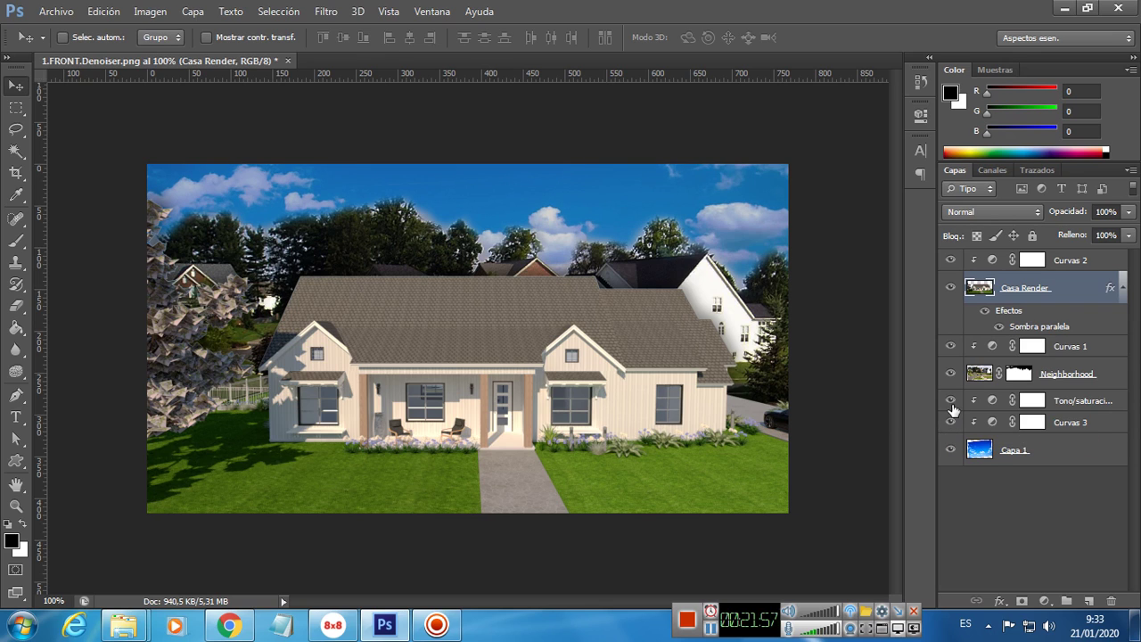
pyautogui.click(950, 400)
pyautogui.click(950, 401)
# - Open the house render 6.effectsResult from the Exchange folder
pyautogui.click(62, 15)
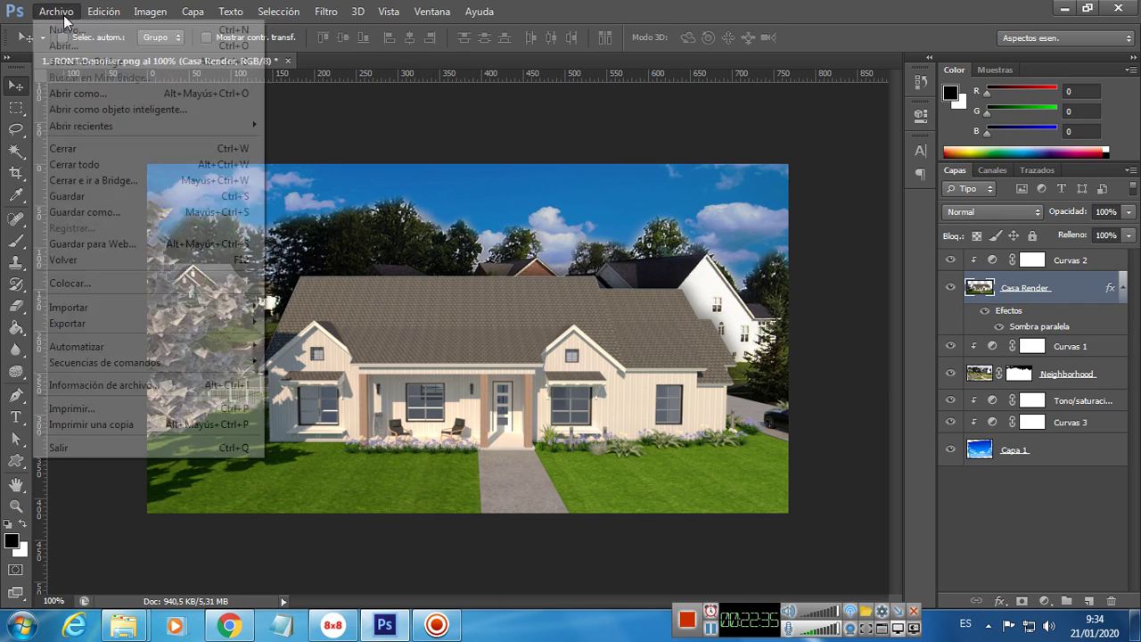
pyautogui.click(63, 43)
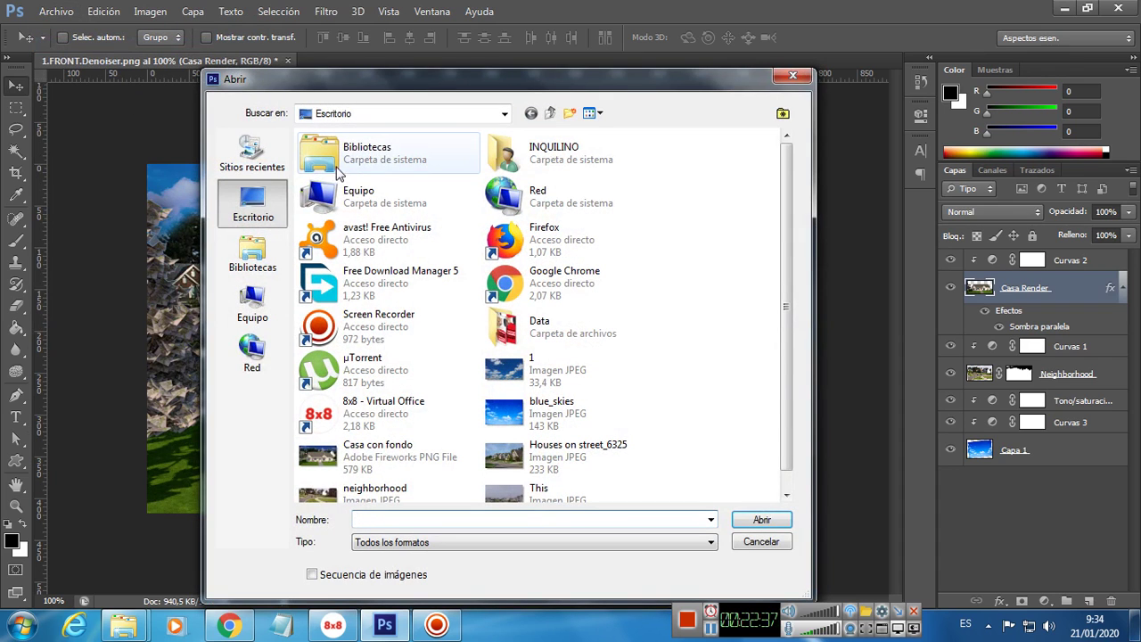
pyautogui.click(253, 255)
pyautogui.click(253, 299)
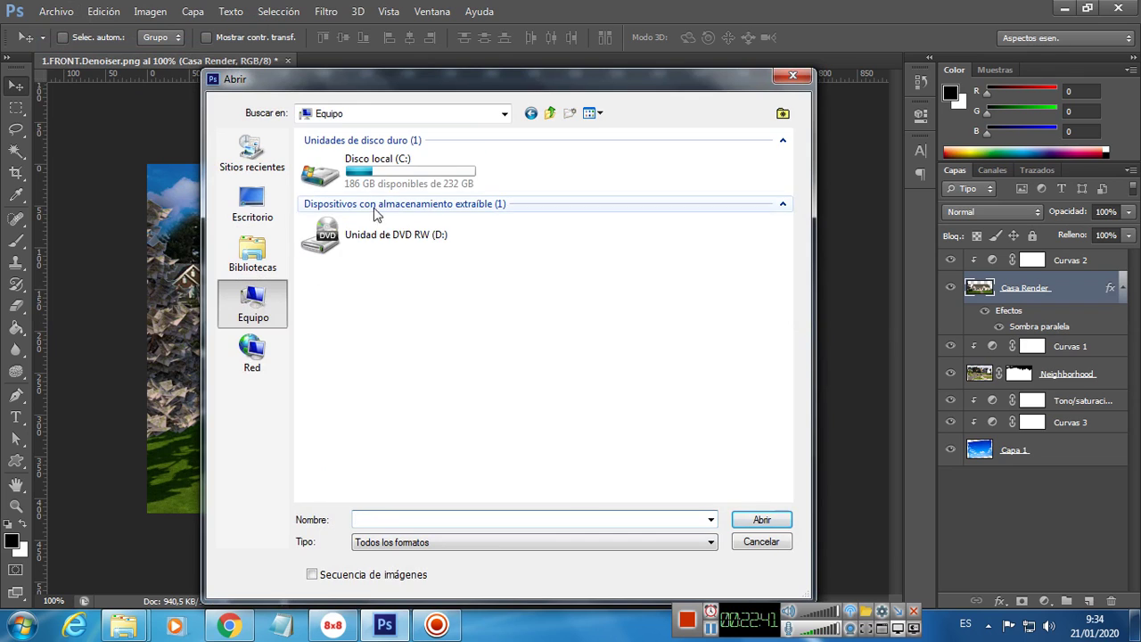
pyautogui.click(252, 154)
pyautogui.doubleClick(364, 194)
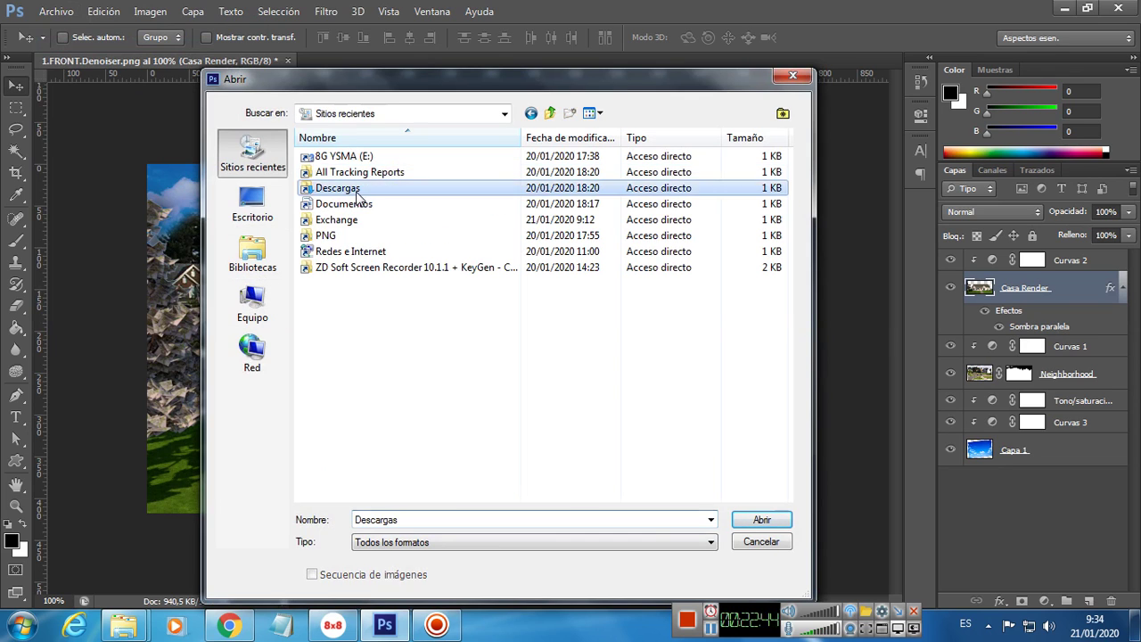
pyautogui.doubleClick(361, 192)
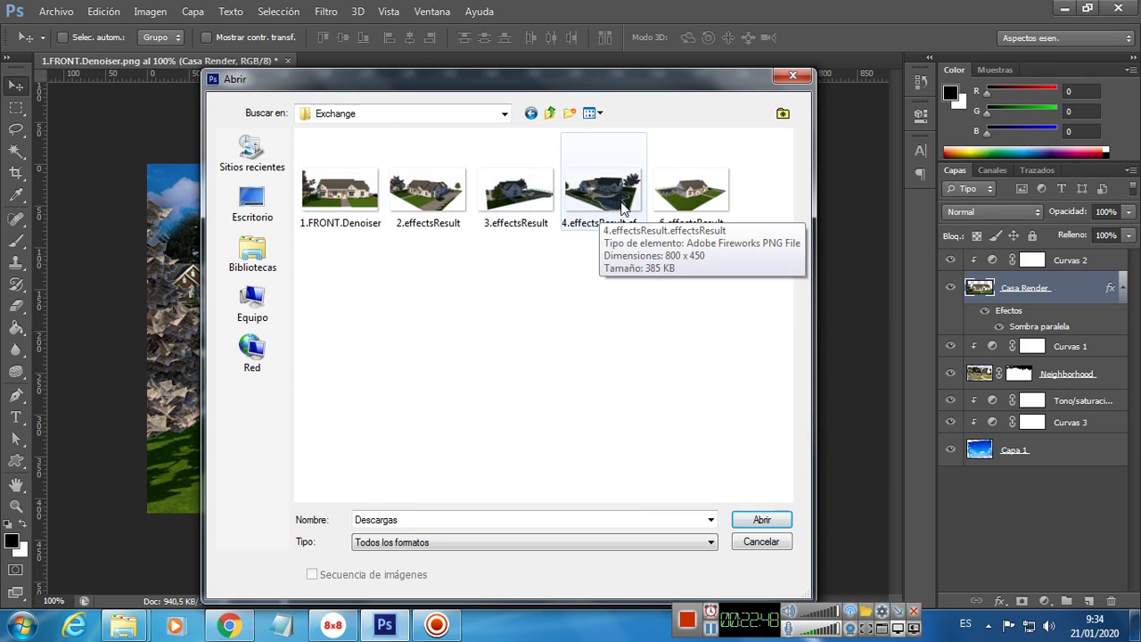
pyautogui.click(691, 220)
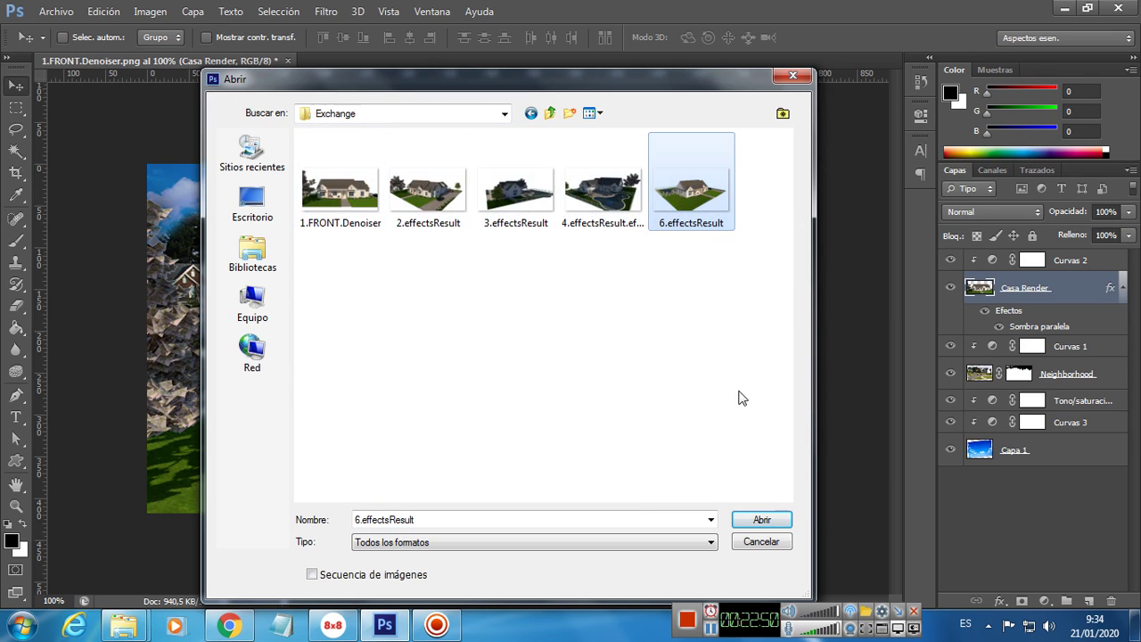
pyautogui.click(776, 517)
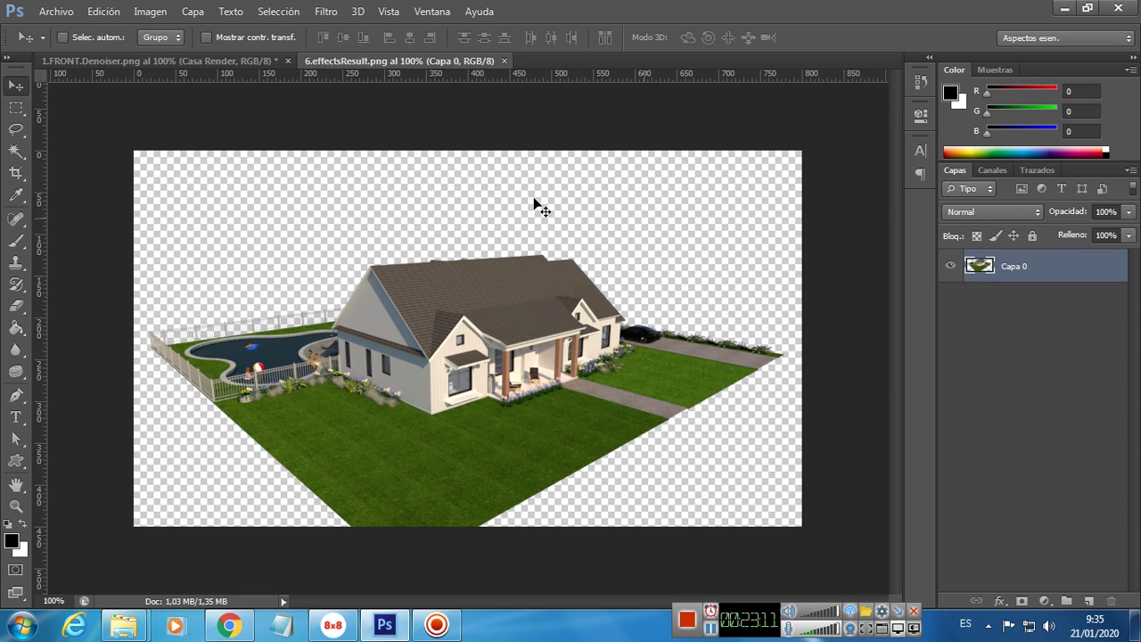
# - Open the street photos "Houses on street_6325" and "This" together from the desktop
pyautogui.click(55, 12)
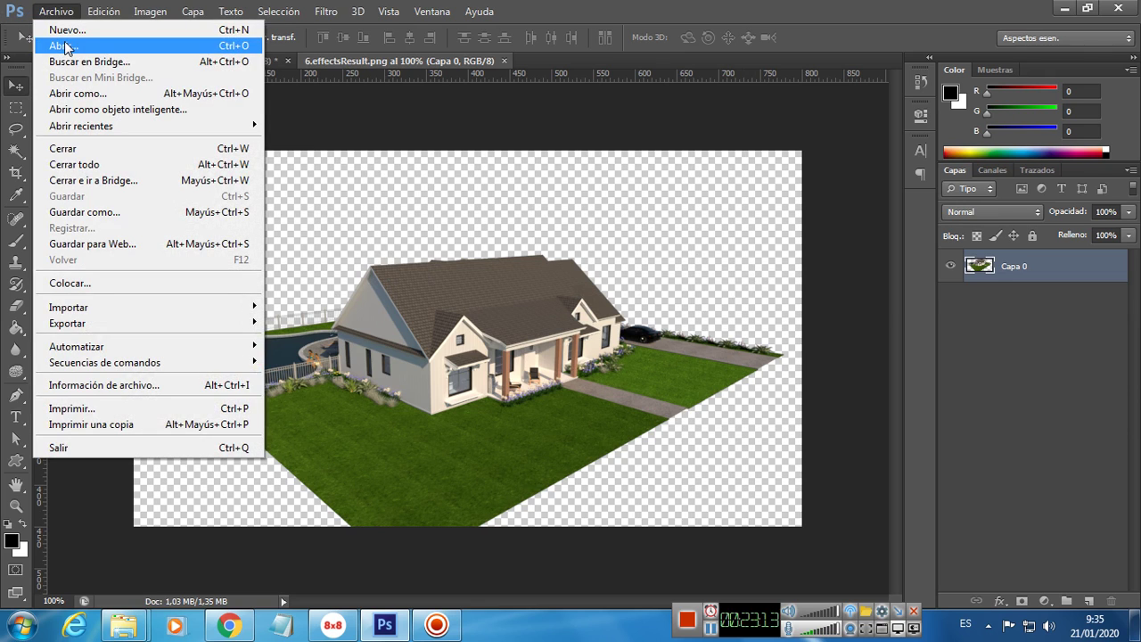
pyautogui.click(64, 47)
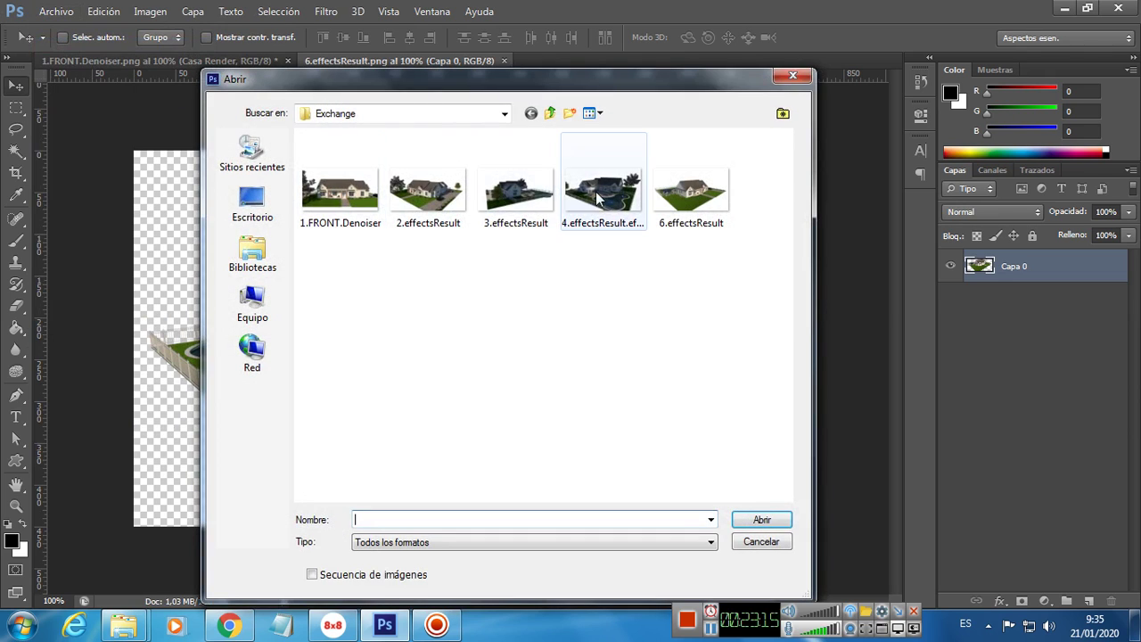
pyautogui.click(252, 201)
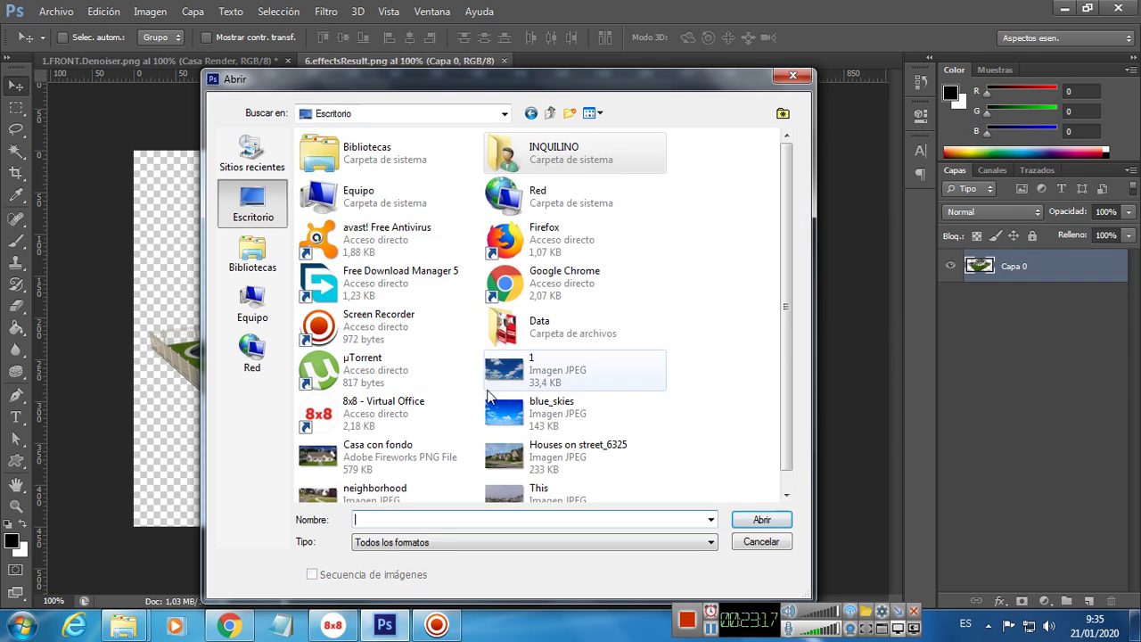
pyautogui.click(515, 449)
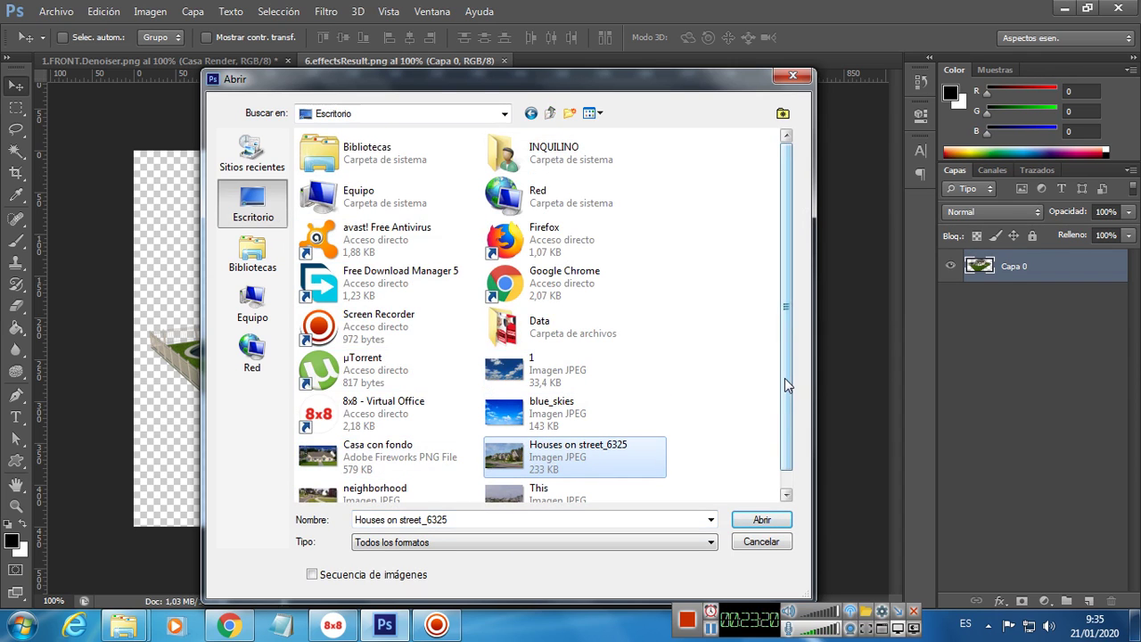
pyautogui.moveTo(785, 378); pyautogui.dragTo(772, 434)
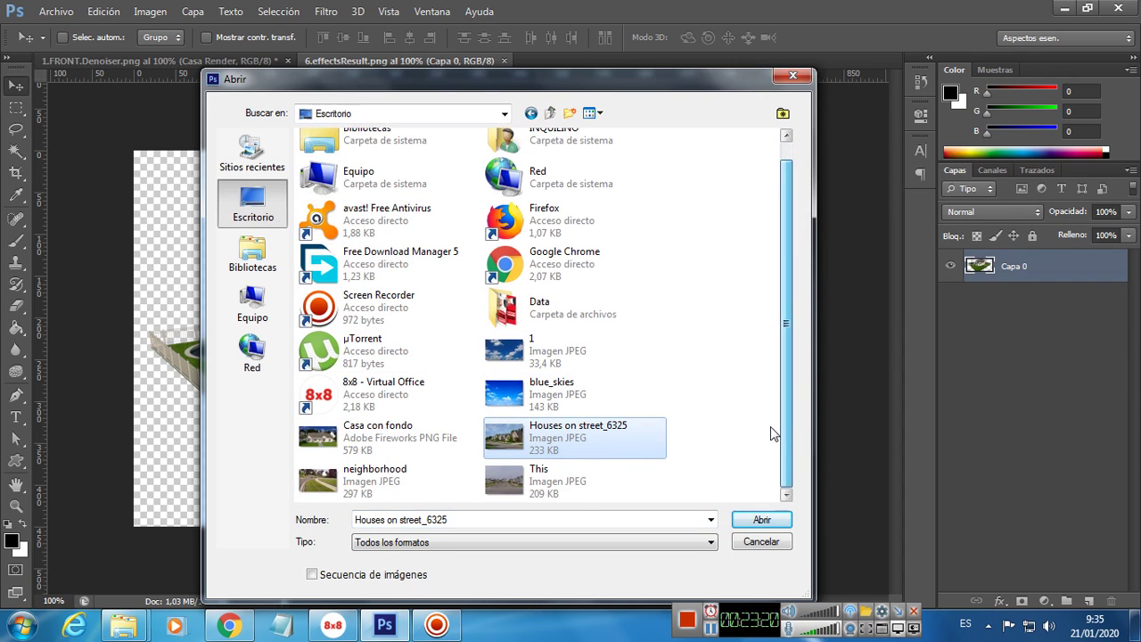
pyautogui.keyDown('ctrl'); pyautogui.click(499, 477); pyautogui.keyUp('ctrl')
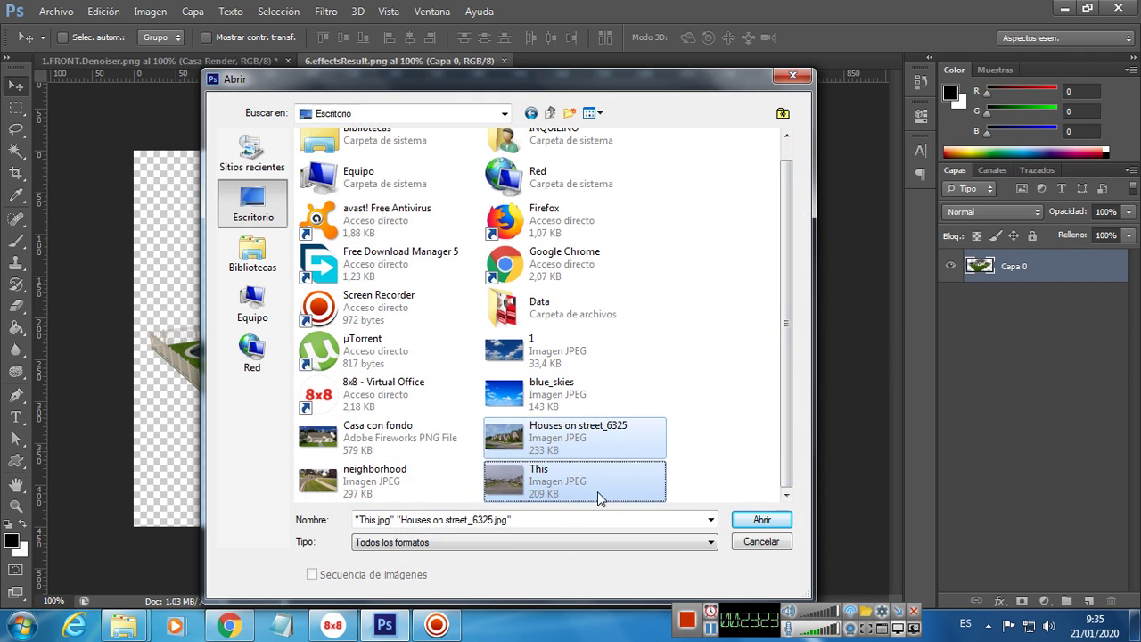
pyautogui.click(760, 521)
pyautogui.click(628, 334)
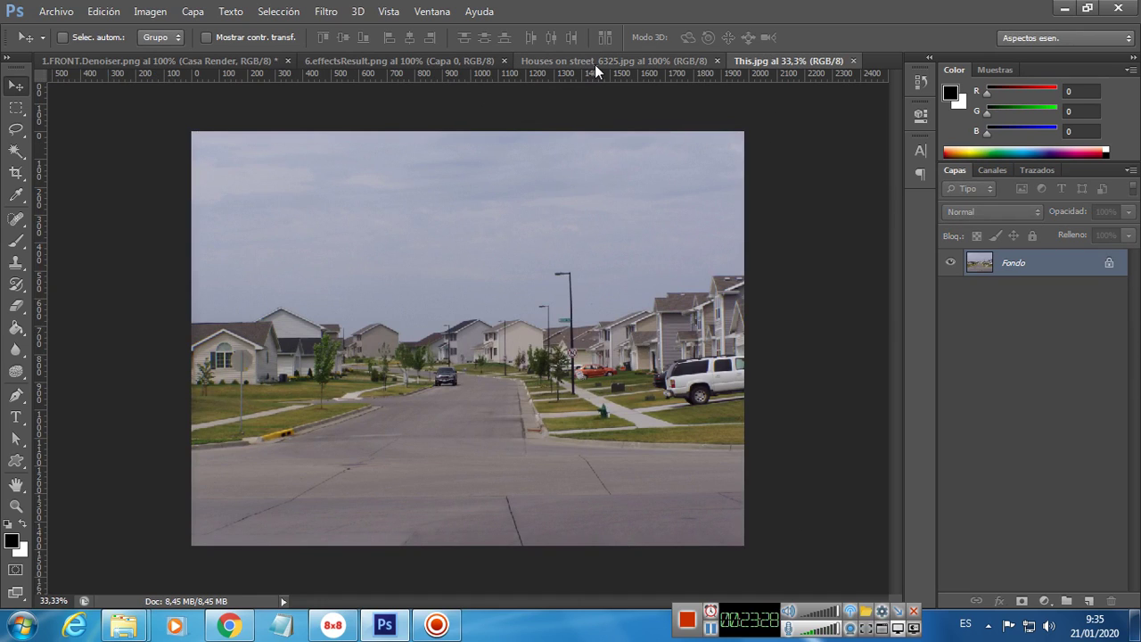
# - Copy the Houses on street_6325 photo into the 6.effectsResult document, close the photo, and position its layer beneath and behind the house render
pyautogui.click(595, 63)
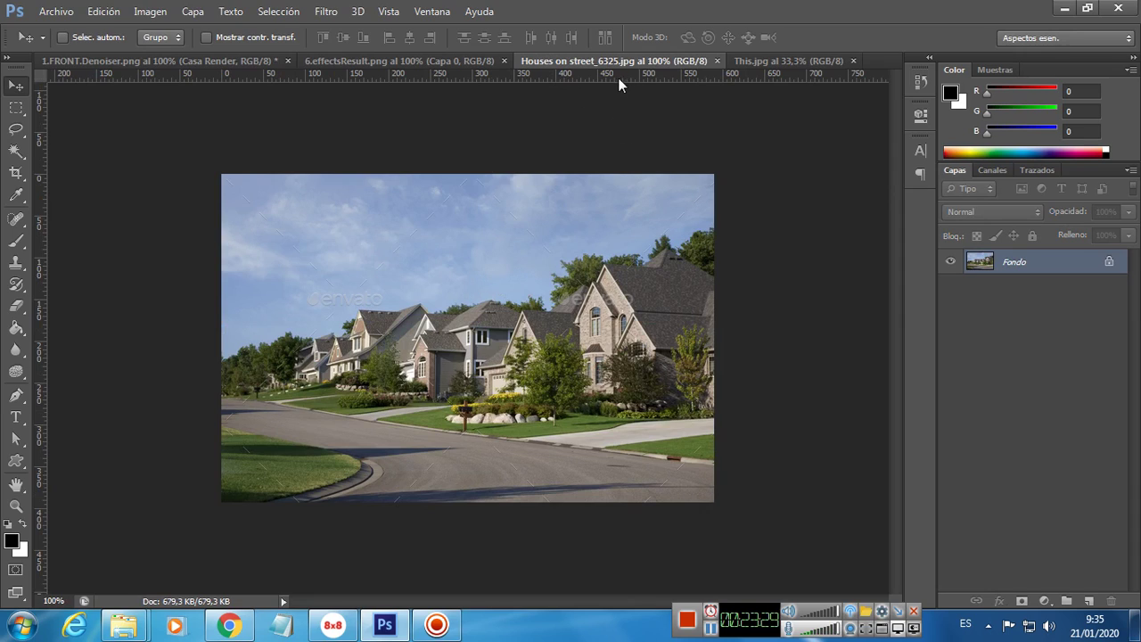
pyautogui.moveTo(615, 63); pyautogui.dragTo(518, 149)
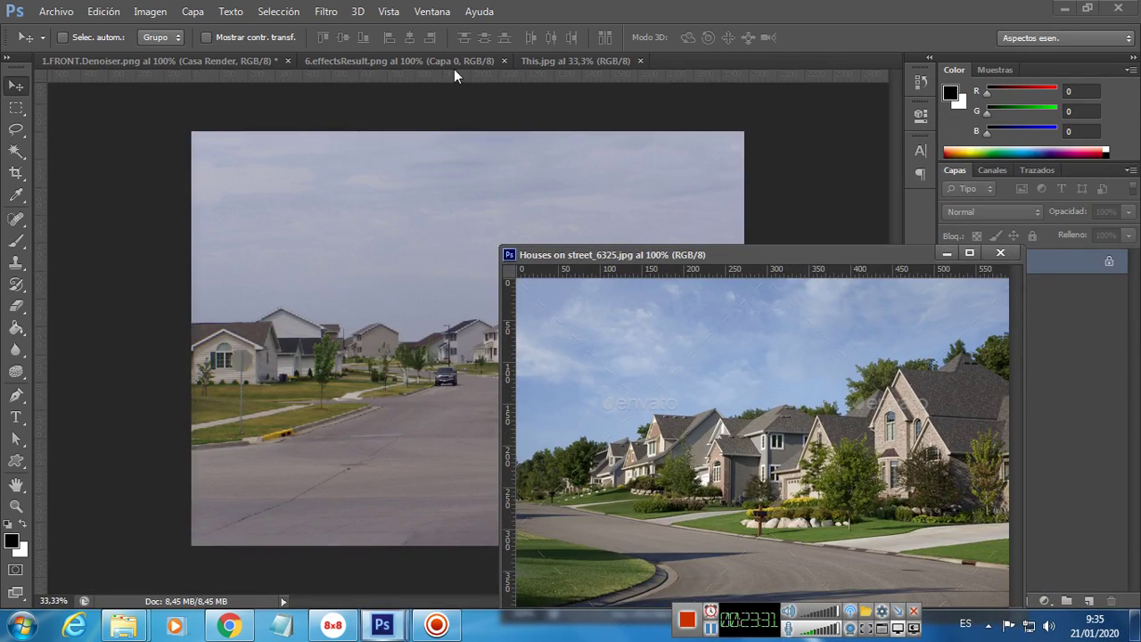
pyautogui.click(446, 62)
pyautogui.moveTo(536, 289); pyautogui.dragTo(545, 260)
pyautogui.click(1000, 252)
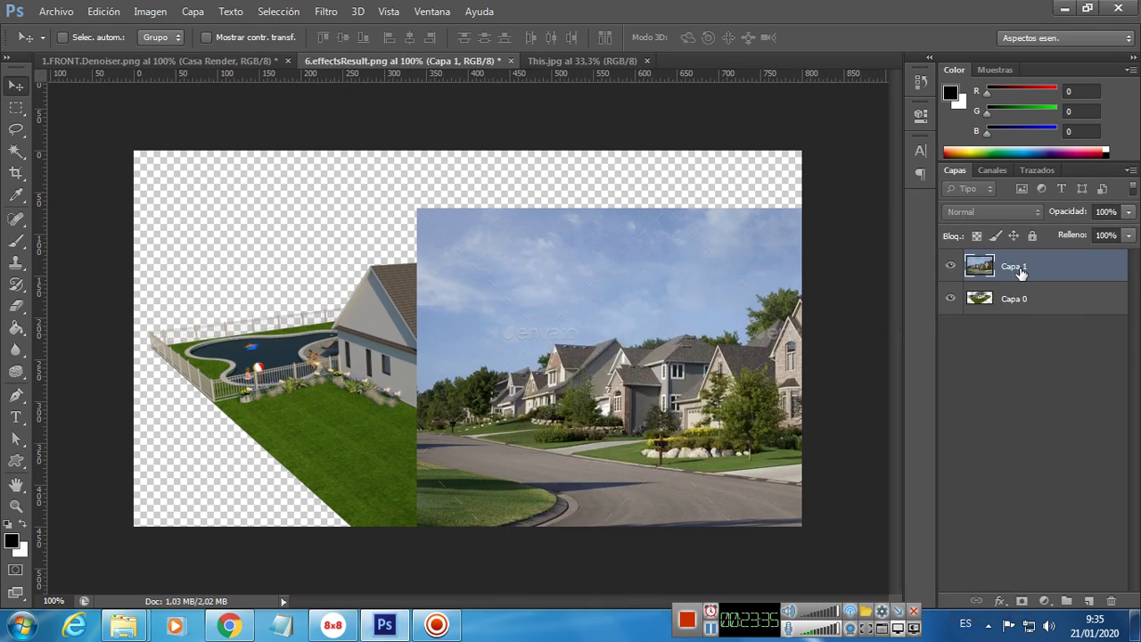
pyautogui.moveTo(998, 258); pyautogui.dragTo(954, 305)
pyautogui.moveTo(748, 371); pyautogui.dragTo(536, 276)
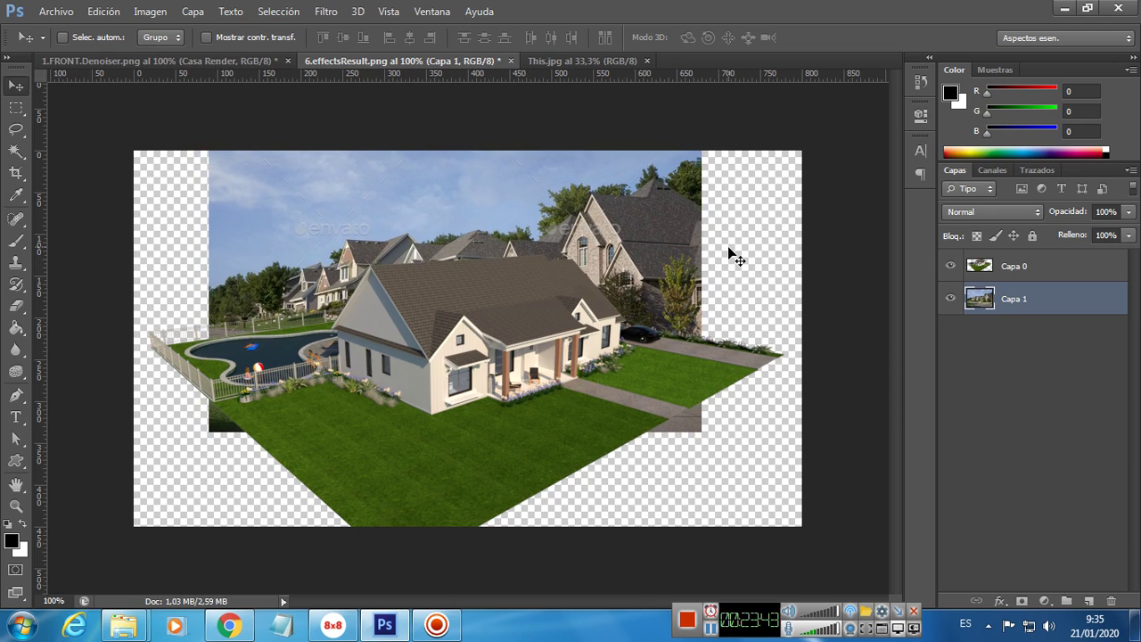
# - Enlarge the street photo layer Capa 1, rotate it slightly clockwise, and nudge it upward behind the house
pyautogui.hotkey('ctrl', 't')
pyautogui.moveTo(700, 429); pyautogui.dragTo(775, 400)
pyautogui.moveTo(624, 381)
pyautogui.mouseDown()
pyautogui.moveTo(613, 359)
pyautogui.moveTo(606, 370)
pyautogui.mouseUp()
pyautogui.press('Return')
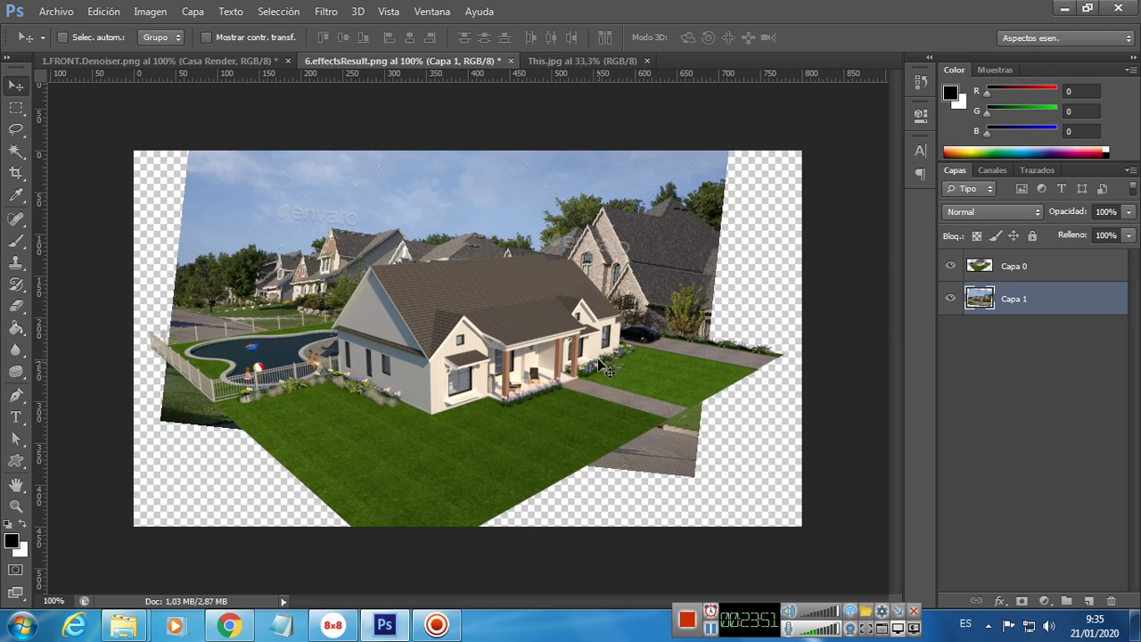
pyautogui.press('Up')
pyautogui.press('Up')
pyautogui.press('Up')
pyautogui.press('Up')
pyautogui.press('Up')
pyautogui.press('Up')
pyautogui.press('Up')
pyautogui.press('Up')
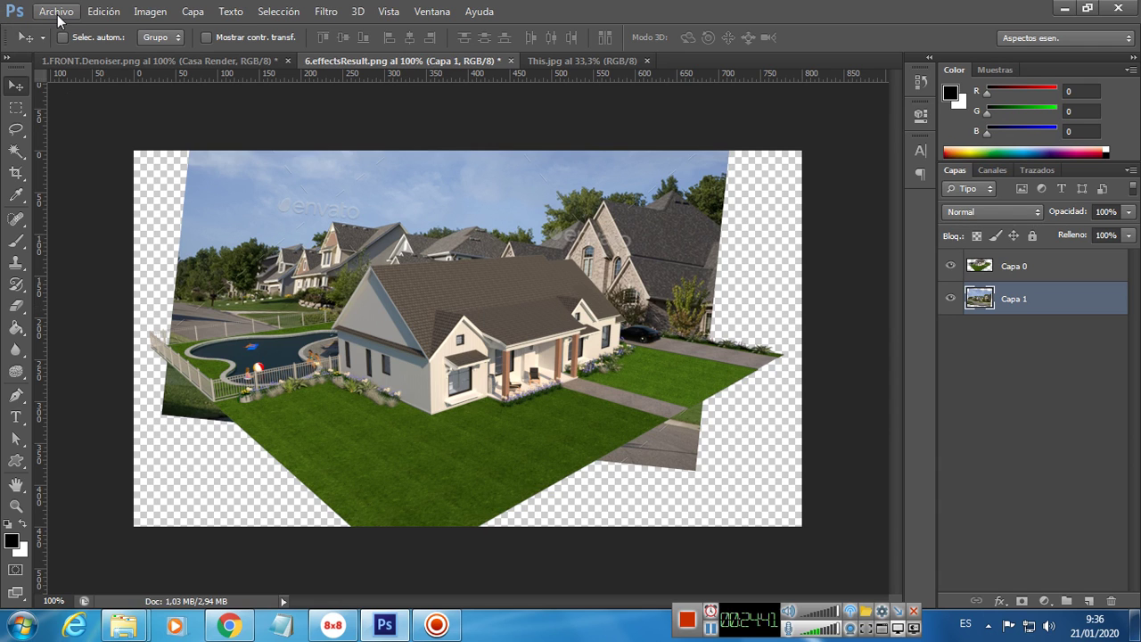
# - Copy the This.jpg street photo into 6.effectsResult beneath the house layer, close the photo, and hide the Capa 1 layer
pyautogui.moveTo(575, 62); pyautogui.dragTo(342, 142)
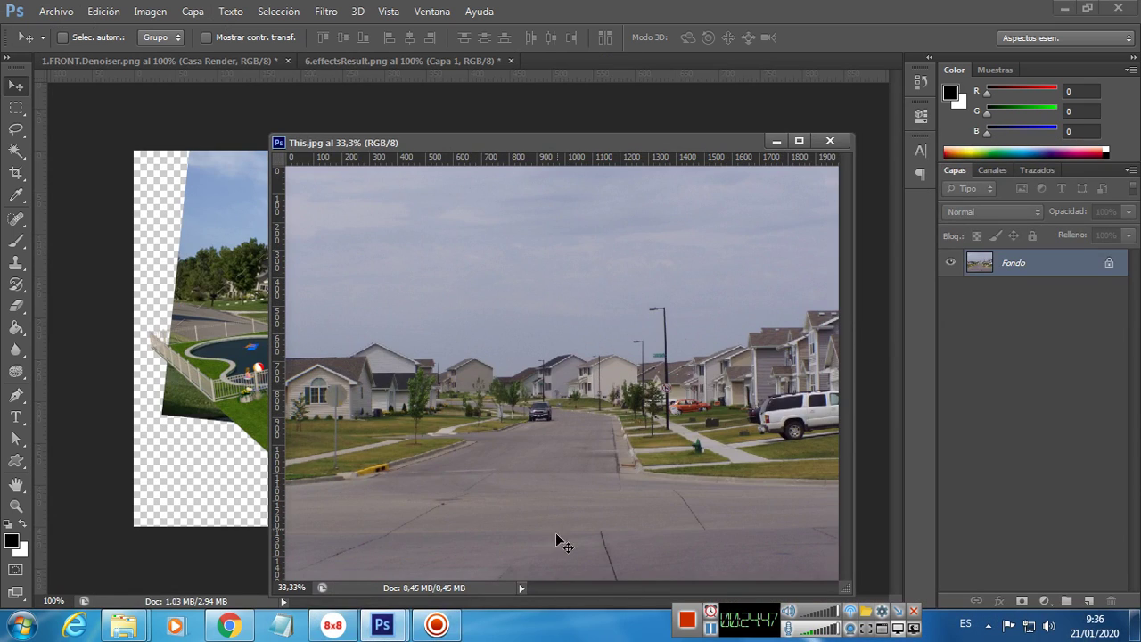
pyautogui.moveTo(558, 497); pyautogui.dragTo(230, 350)
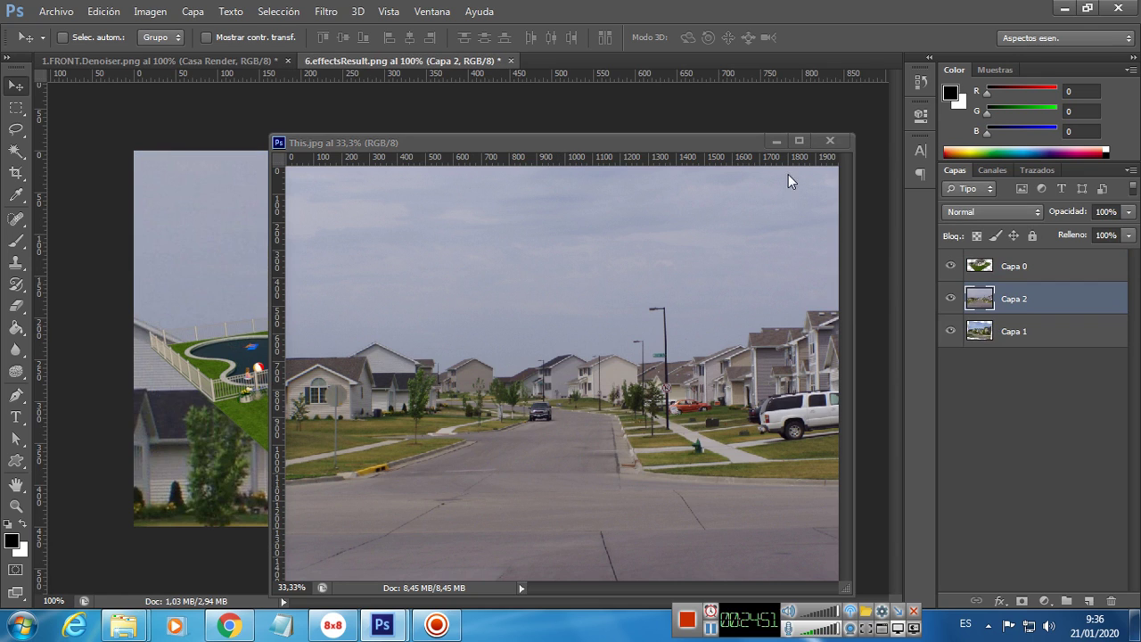
pyautogui.click(829, 140)
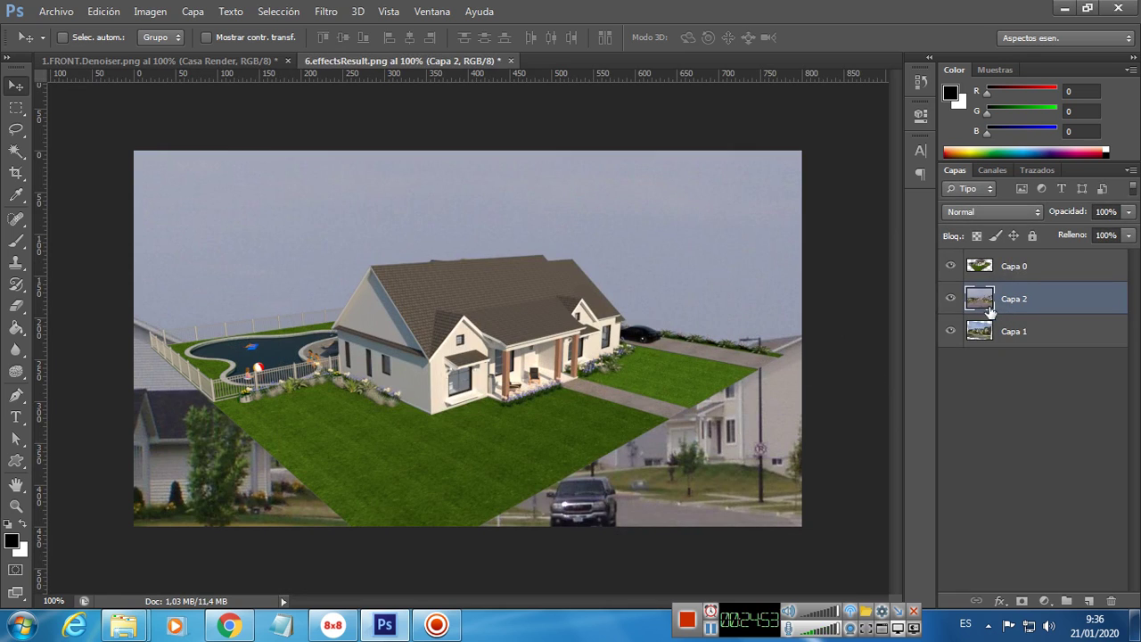
pyautogui.click(950, 332)
# - Scale the Capa 2 street photo to about 38% and position it behind the house, aligned with the canvas's right edge
pyautogui.moveTo(638, 477); pyautogui.dragTo(645, 230)
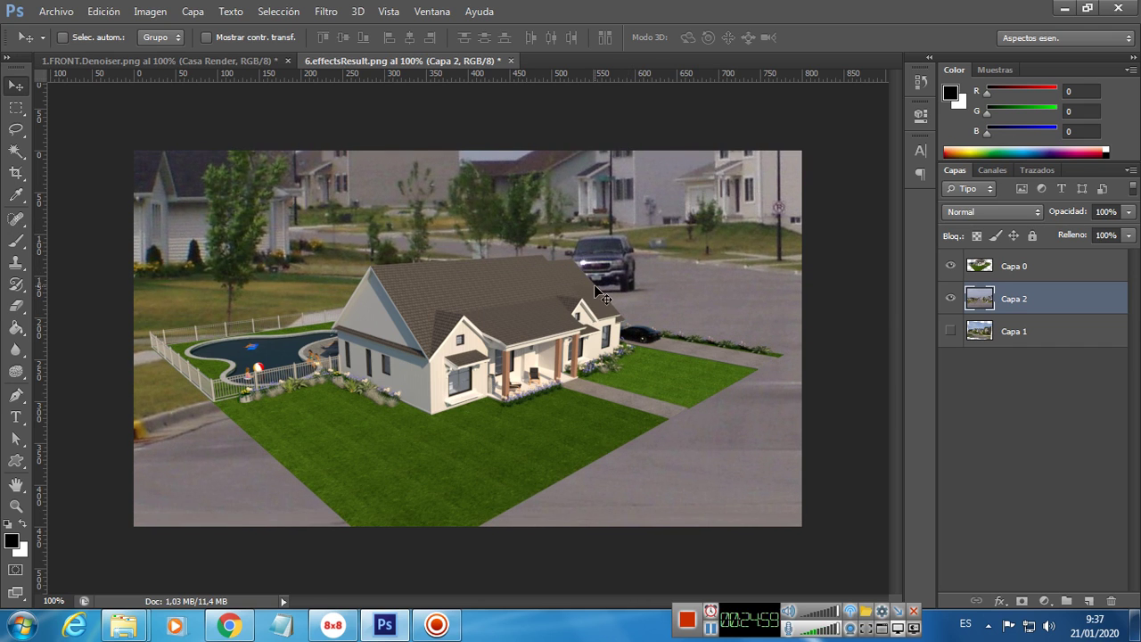
pyautogui.hotkey('ctrl', 't')
pyautogui.moveTo(722, 287); pyautogui.dragTo(850, 135)
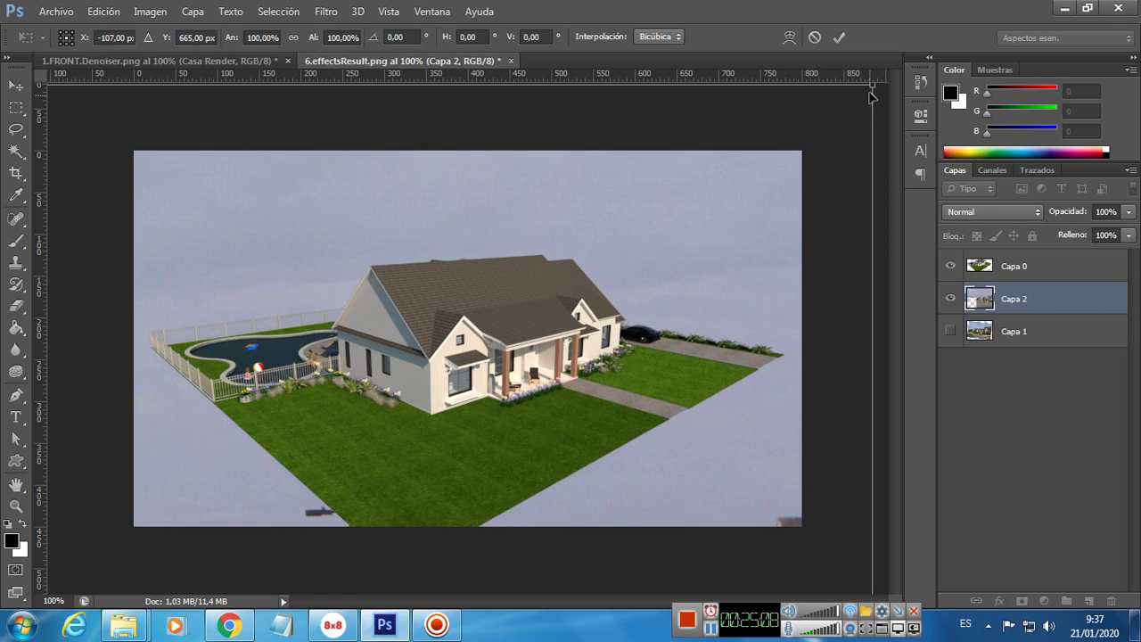
pyautogui.moveTo(871, 85); pyautogui.dragTo(807, 143)
pyautogui.moveTo(841, 92); pyautogui.dragTo(513, 342)
pyautogui.moveTo(396, 457); pyautogui.dragTo(814, 199)
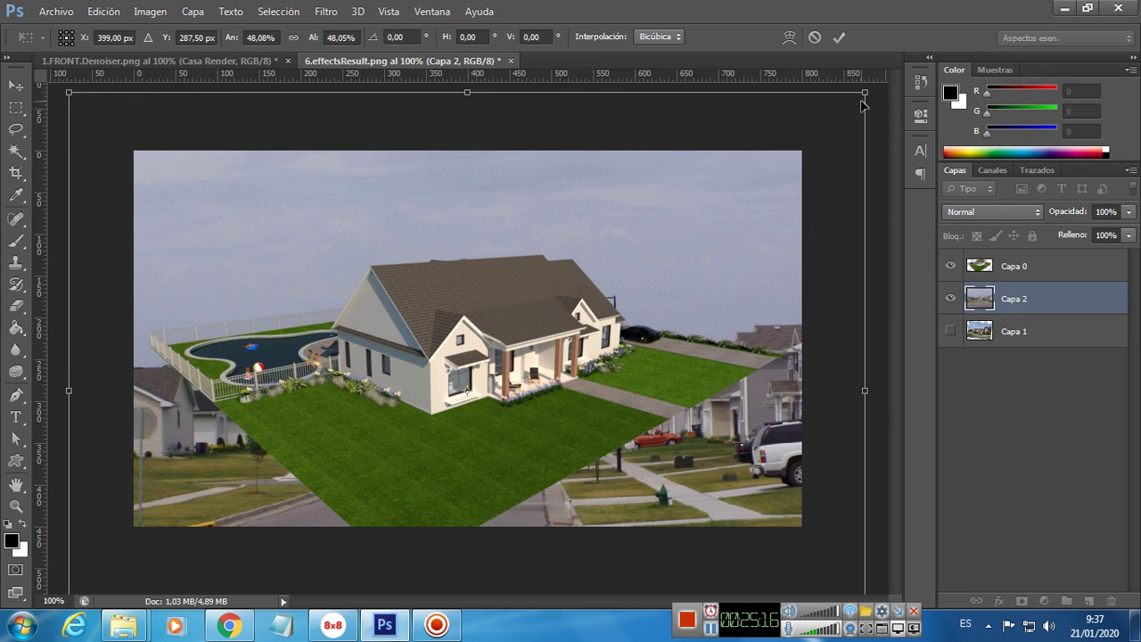
pyautogui.moveTo(852, 113); pyautogui.dragTo(705, 223)
pyautogui.moveTo(595, 352); pyautogui.dragTo(697, 152)
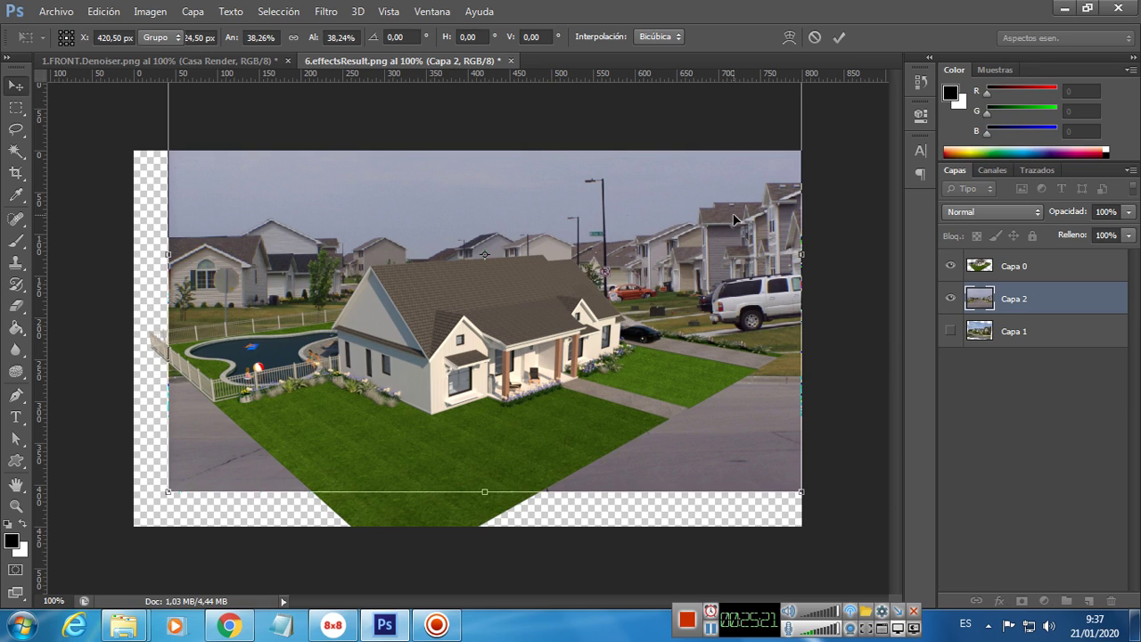
pyautogui.press('Return')
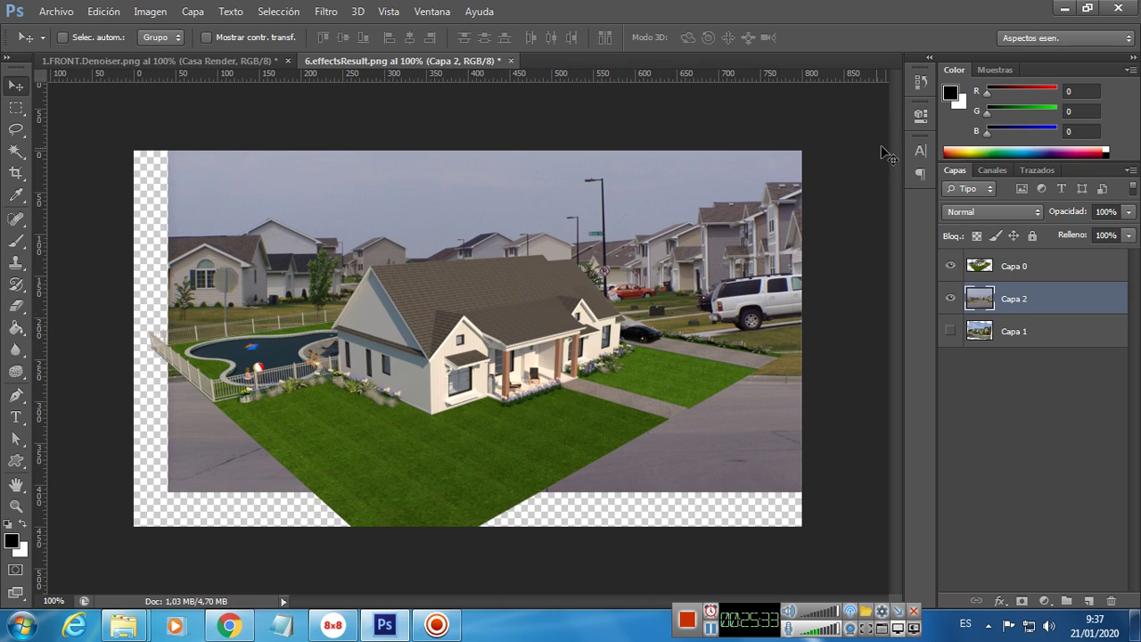
# - Try shifting the Neighborhood layer behind the house in the 1.FRONT.Denoiser composite, and return it to its place
pyautogui.click(255, 62)
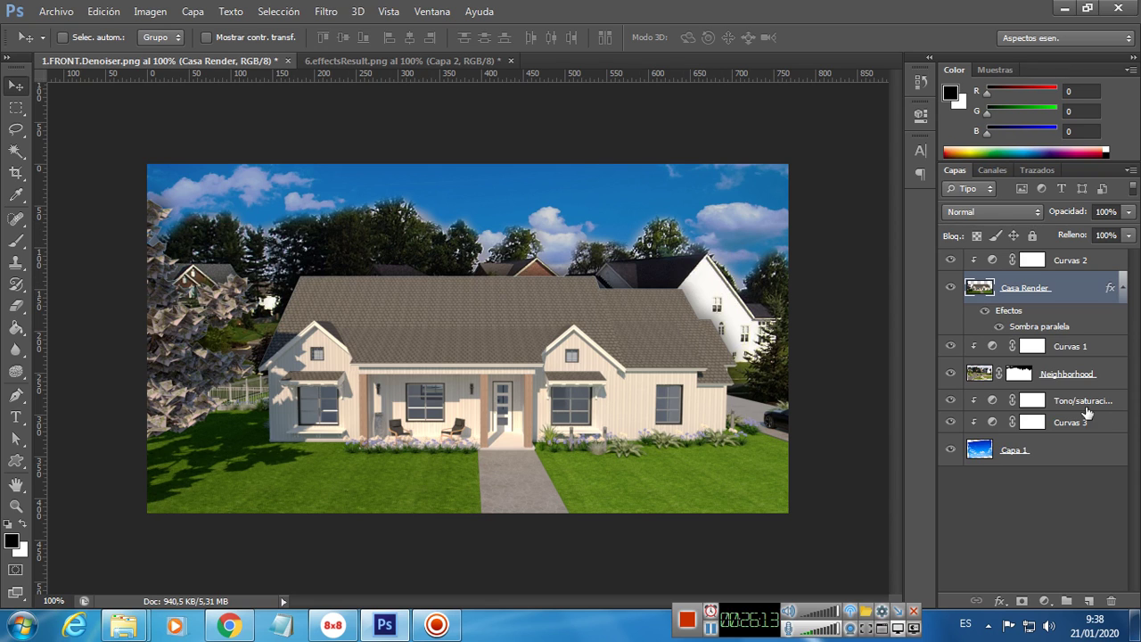
pyautogui.click(1061, 373)
pyautogui.moveTo(638, 416)
pyautogui.mouseDown()
pyautogui.moveTo(655, 347)
pyautogui.moveTo(700, 289)
pyautogui.moveTo(643, 289)
pyautogui.moveTo(629, 350)
pyautogui.moveTo(715, 351)
pyautogui.moveTo(629, 337)
pyautogui.moveTo(640, 423)
pyautogui.mouseUp()
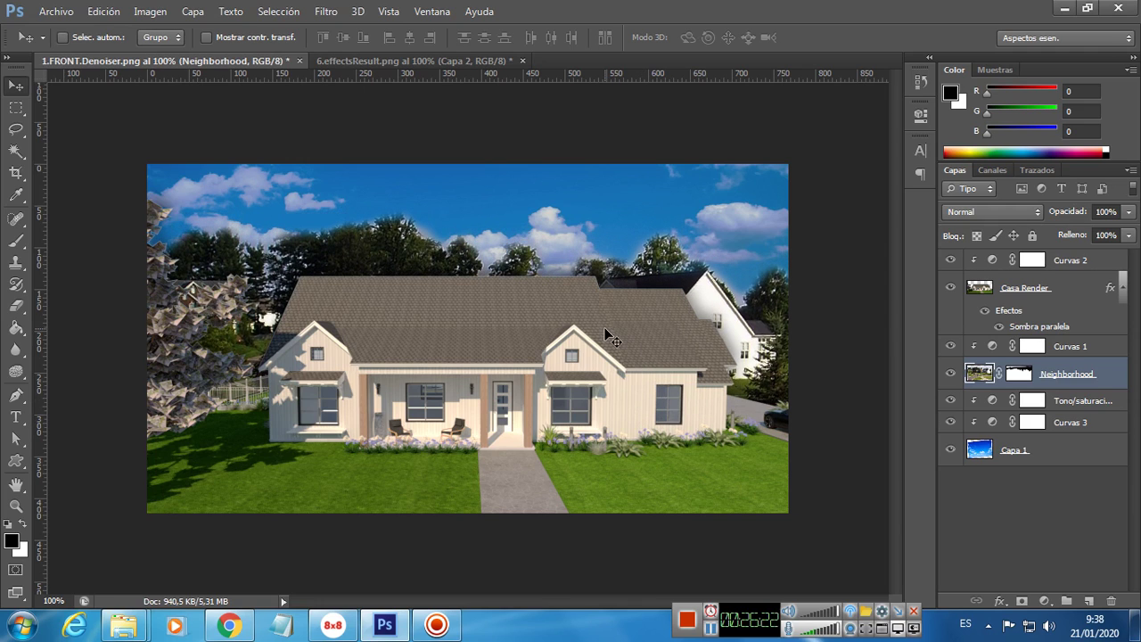
pyautogui.moveTo(606, 333); pyautogui.dragTo(610, 321)
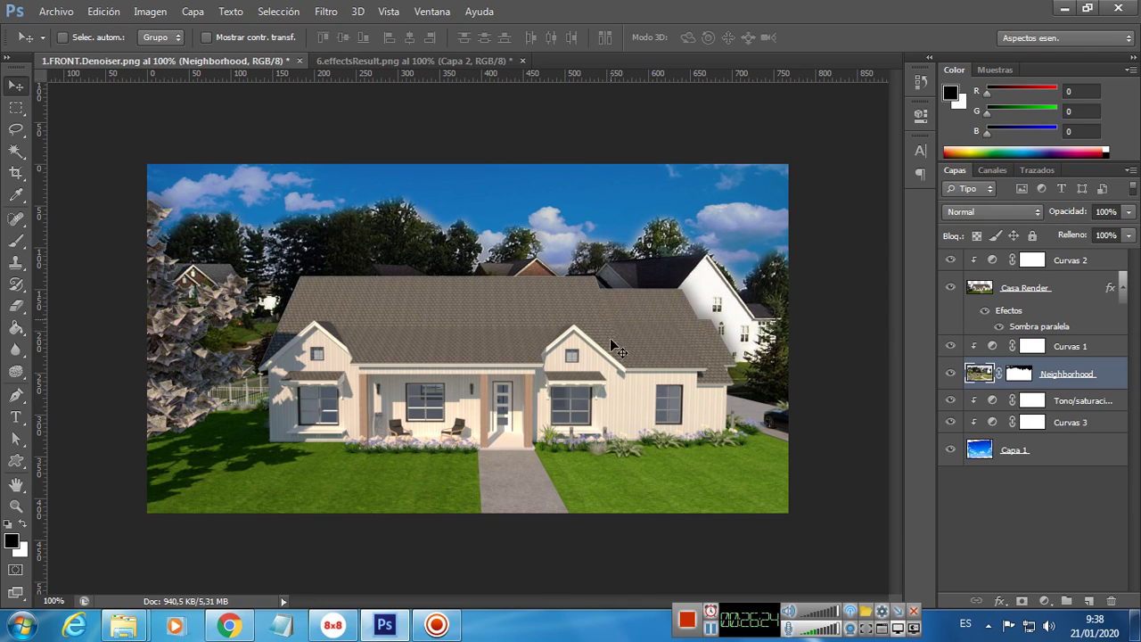